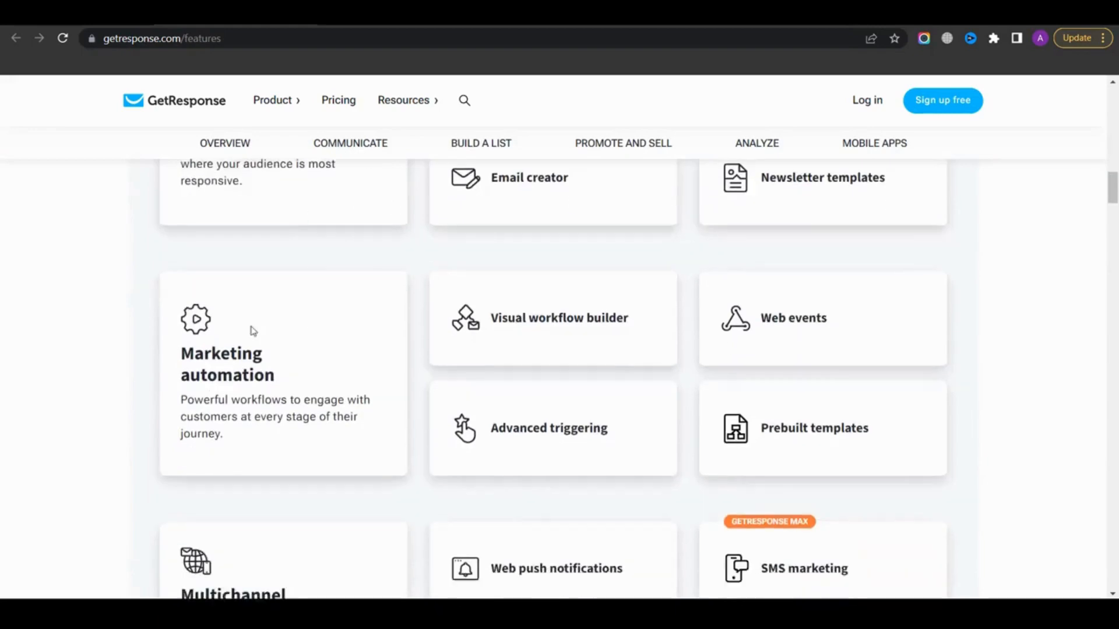
Scroll through the GetResponse features page to browse the available tool categories
scroll(300, 388, "down", 9)
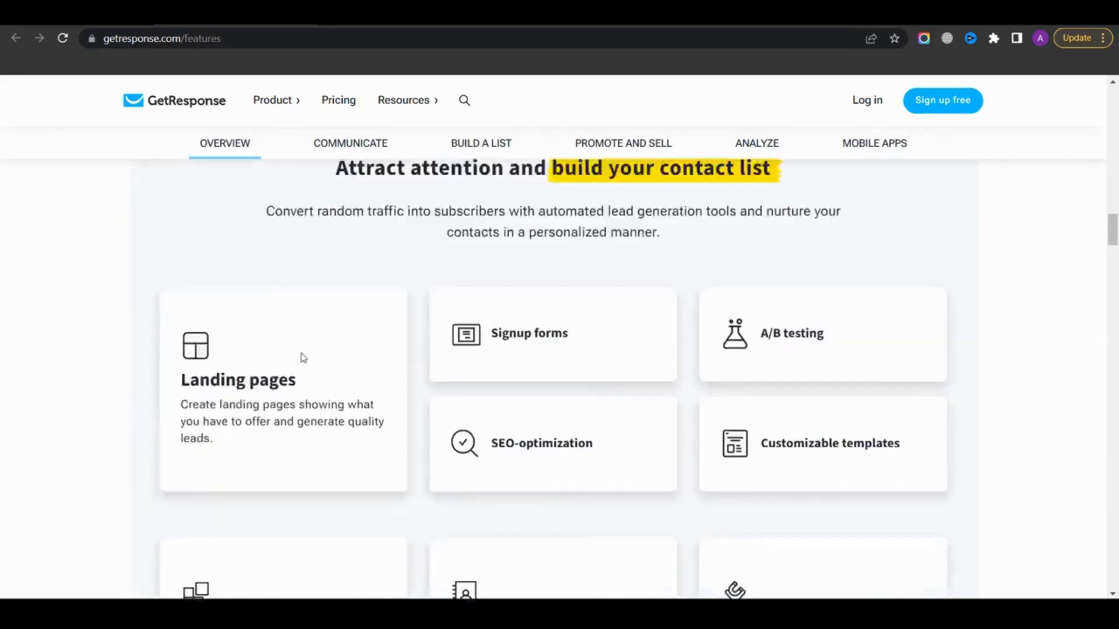
scroll(462, 326, "down", 15)
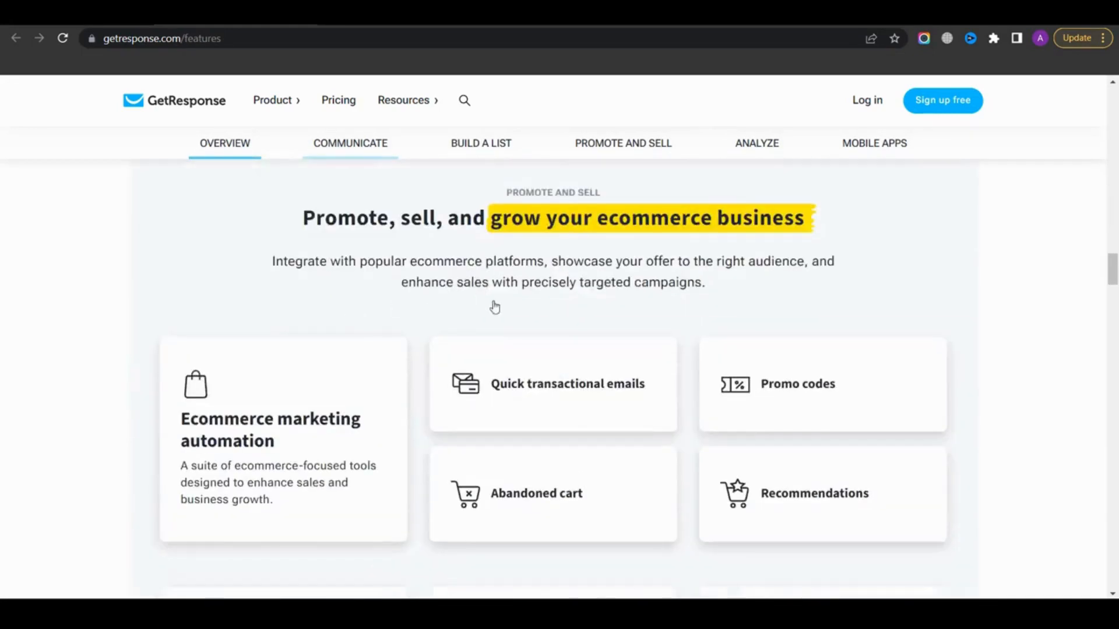
scroll(446, 268, "down", 3)
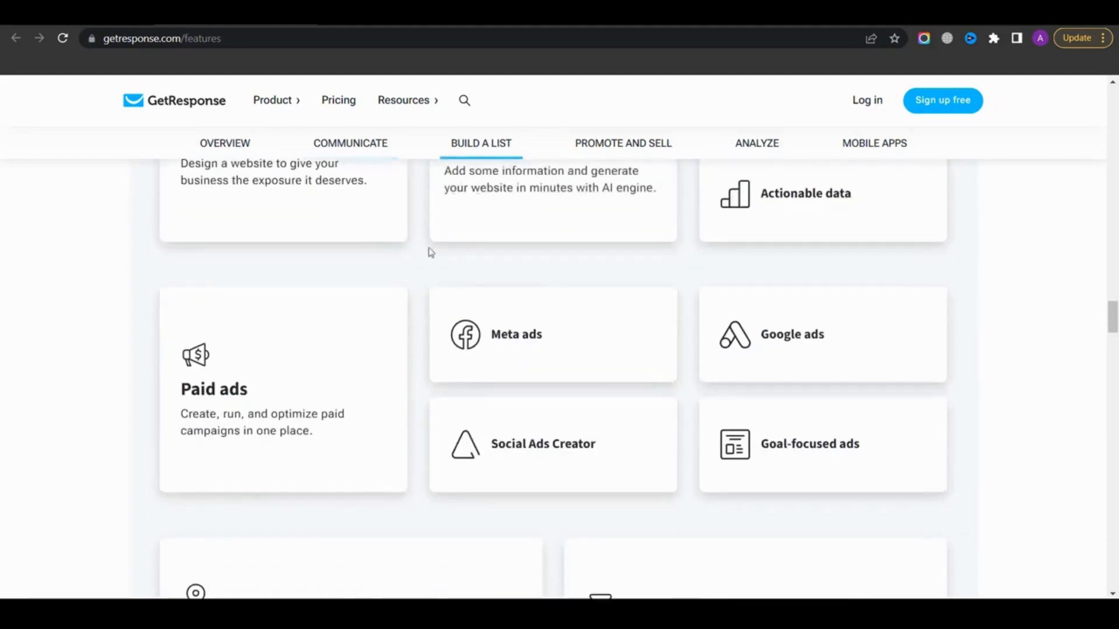
scroll(495, 292, "down", 4)
scroll(495, 290, "up", 15)
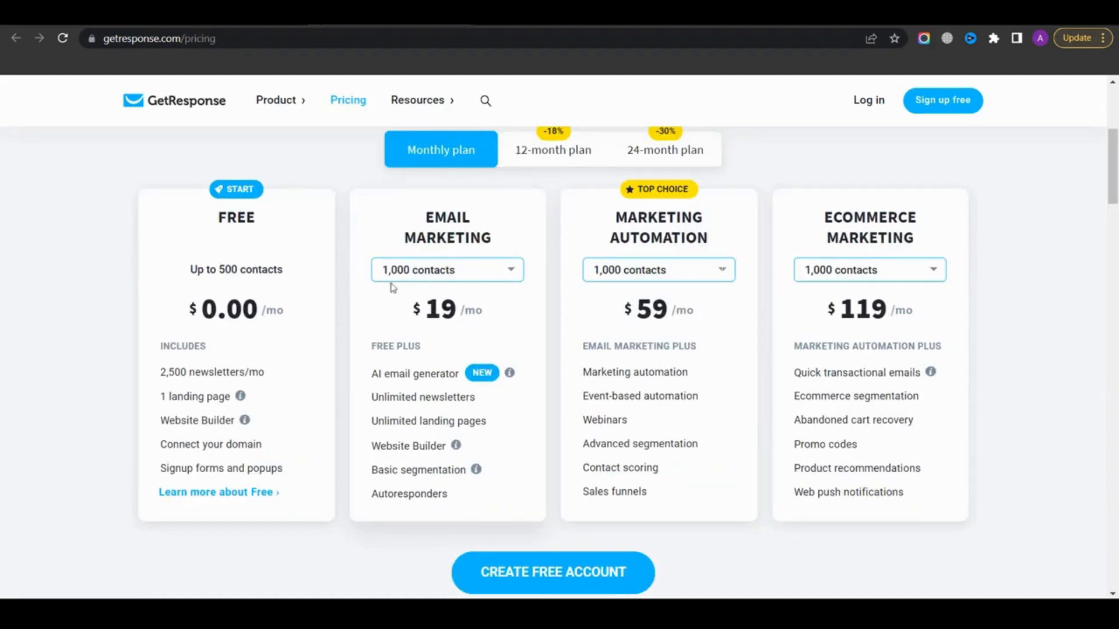
Review the features listed under the Email Marketing and Marketing Automation pricing plans
left_click_drag(419, 315, 489, 317)
left_click(371, 324)
left_click_drag(368, 377, 462, 496)
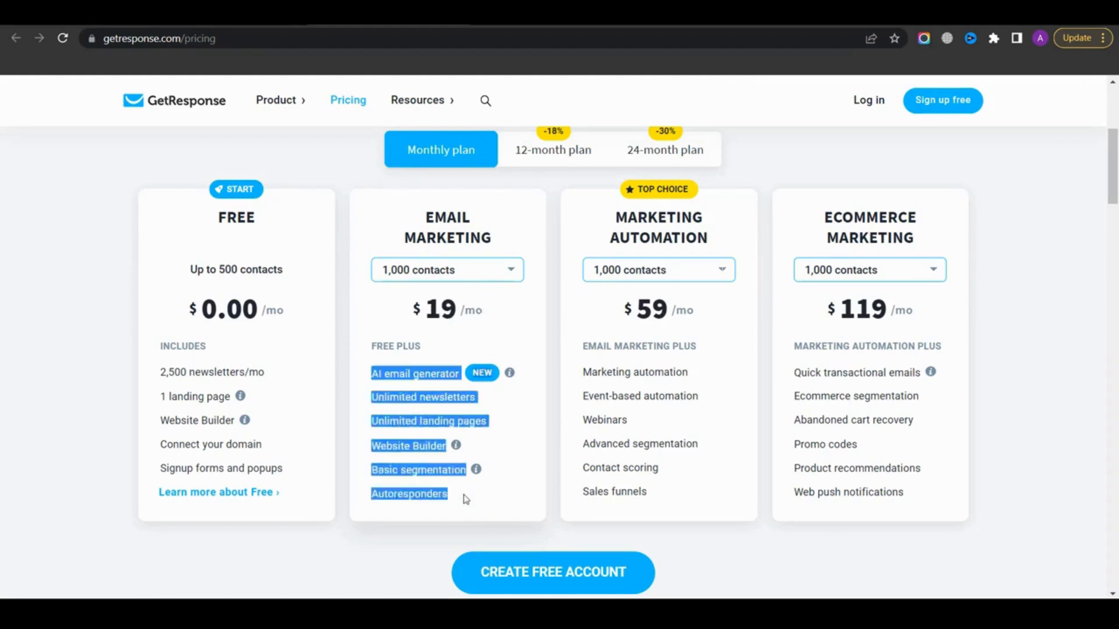
left_click(427, 489)
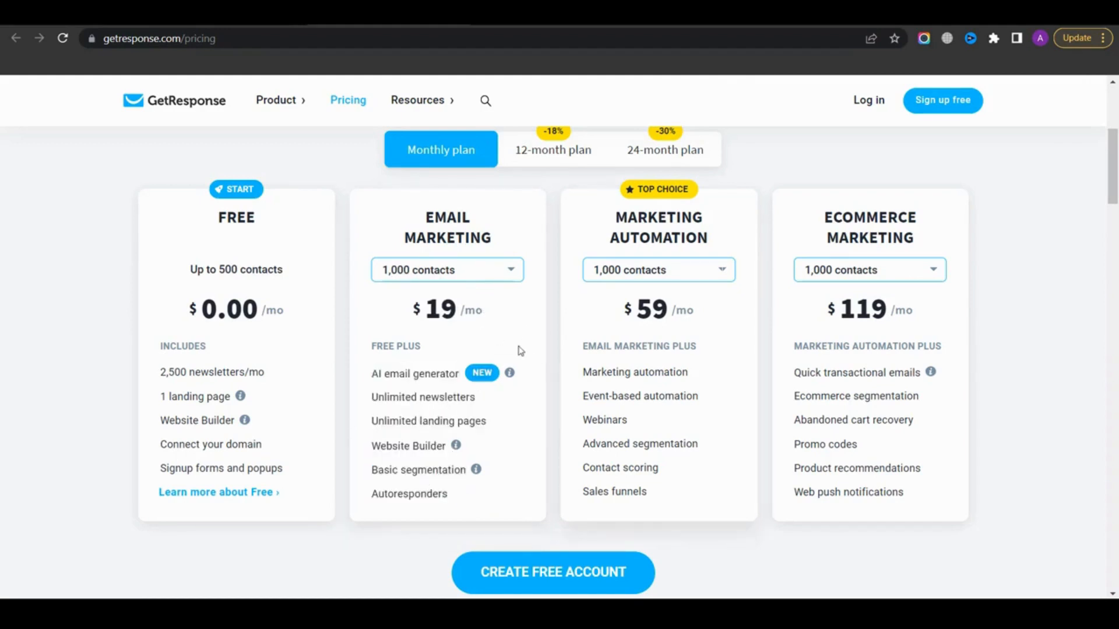
left_click_drag(585, 372, 681, 373)
left_click(647, 389)
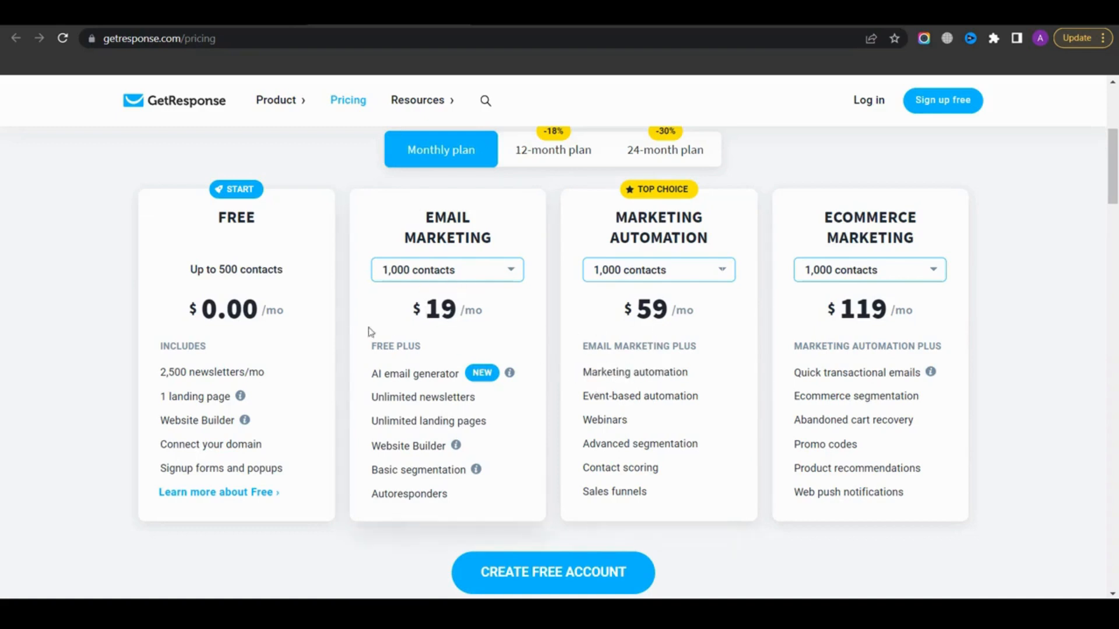
triple_click(672, 211)
left_click(672, 211)
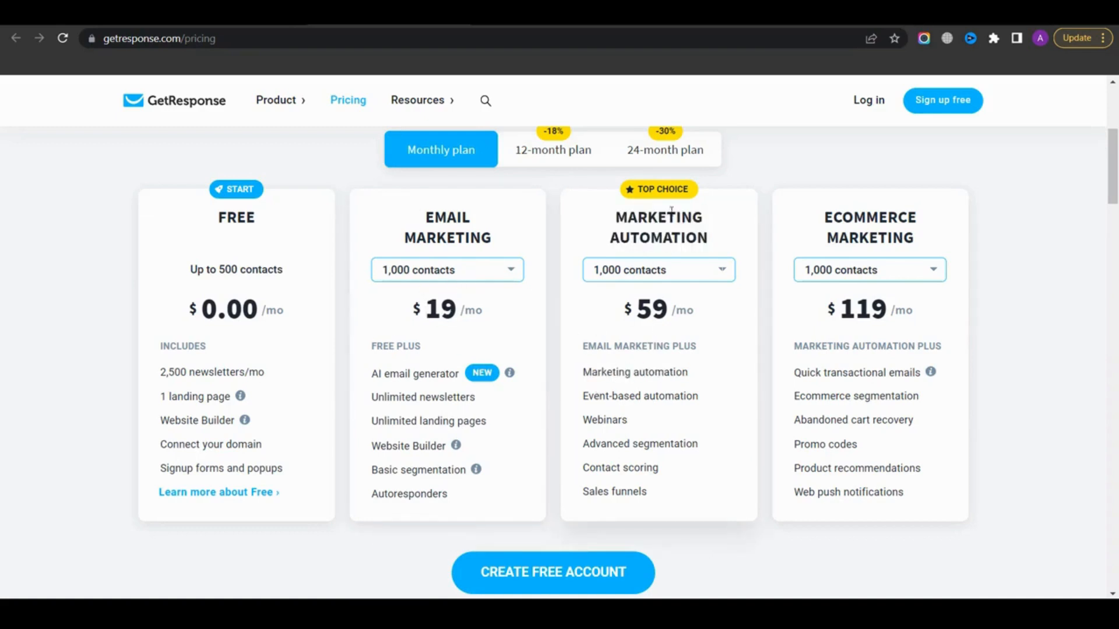
left_click_drag(583, 373, 644, 489)
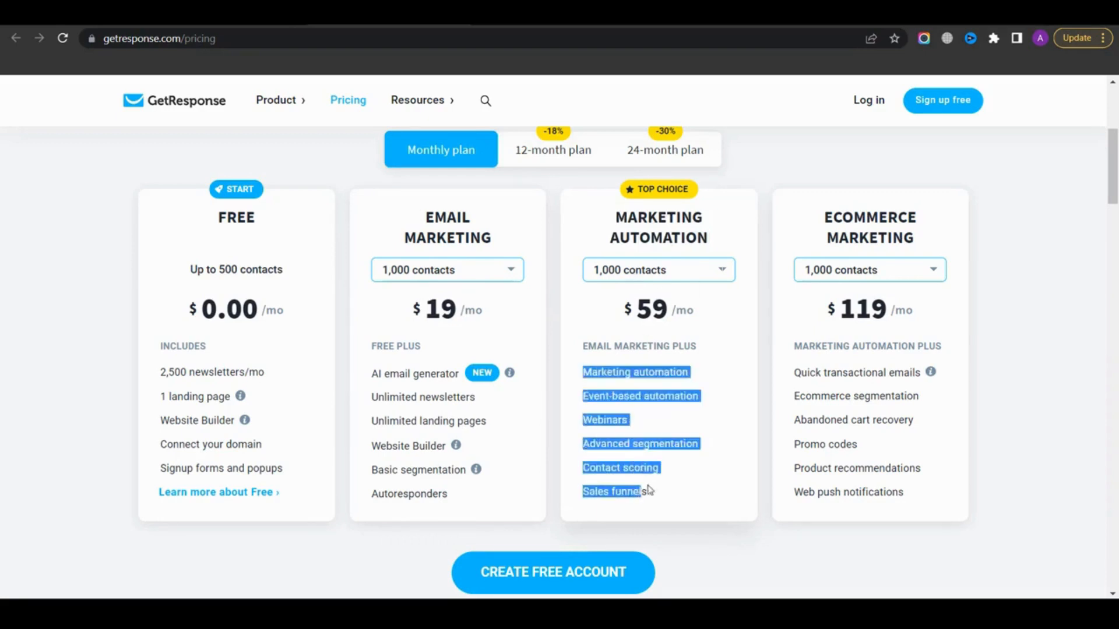
left_click(576, 437)
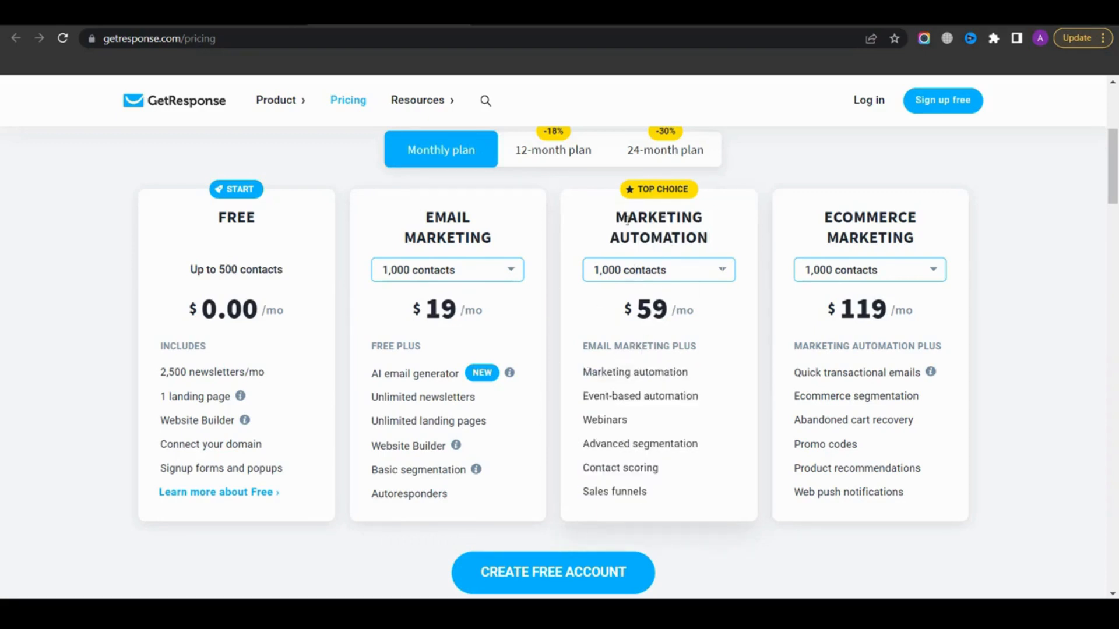
Sign up for a free account from the homepage and activate it from the confirmation email
key("ctrl+Tab")
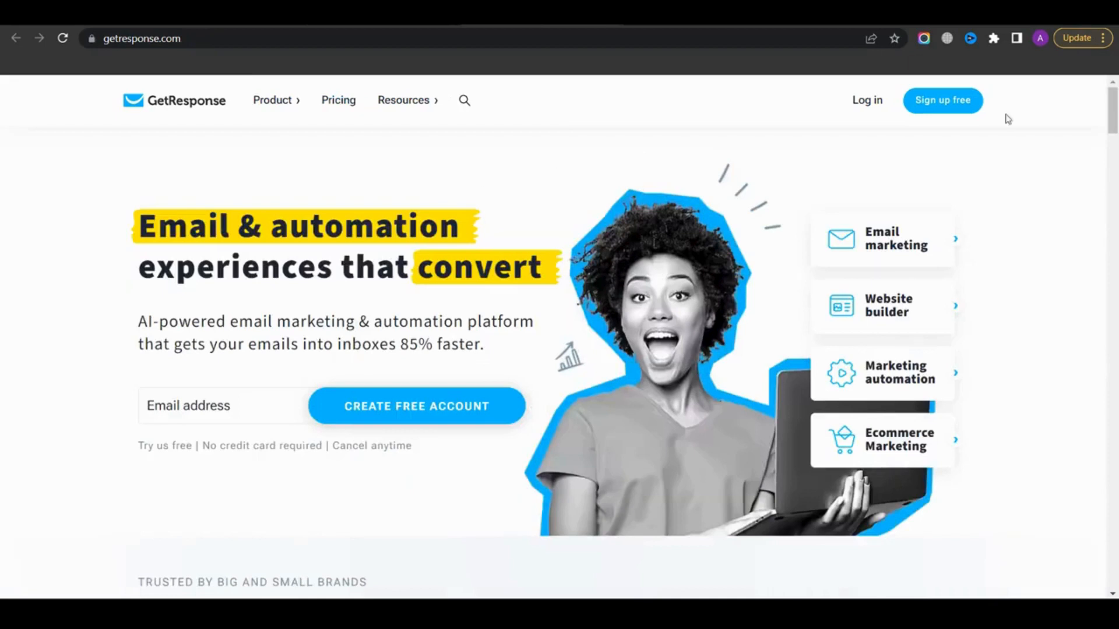
left_click(956, 110)
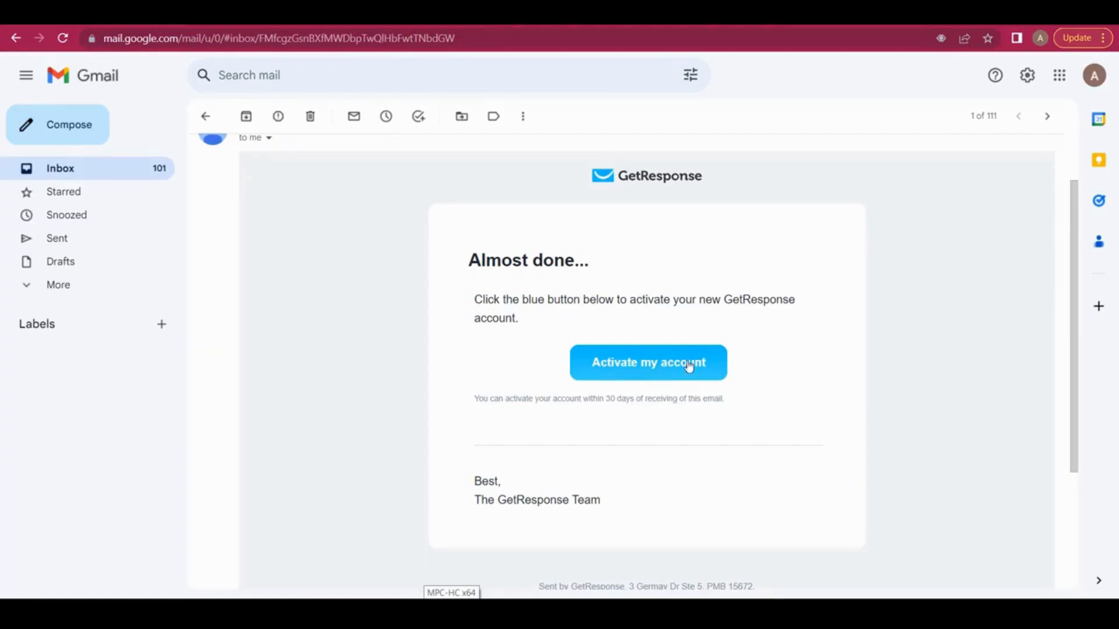
left_click(661, 367)
Fill in the account setup form with United States as the country and continue to the next step
triple_click(463, 191)
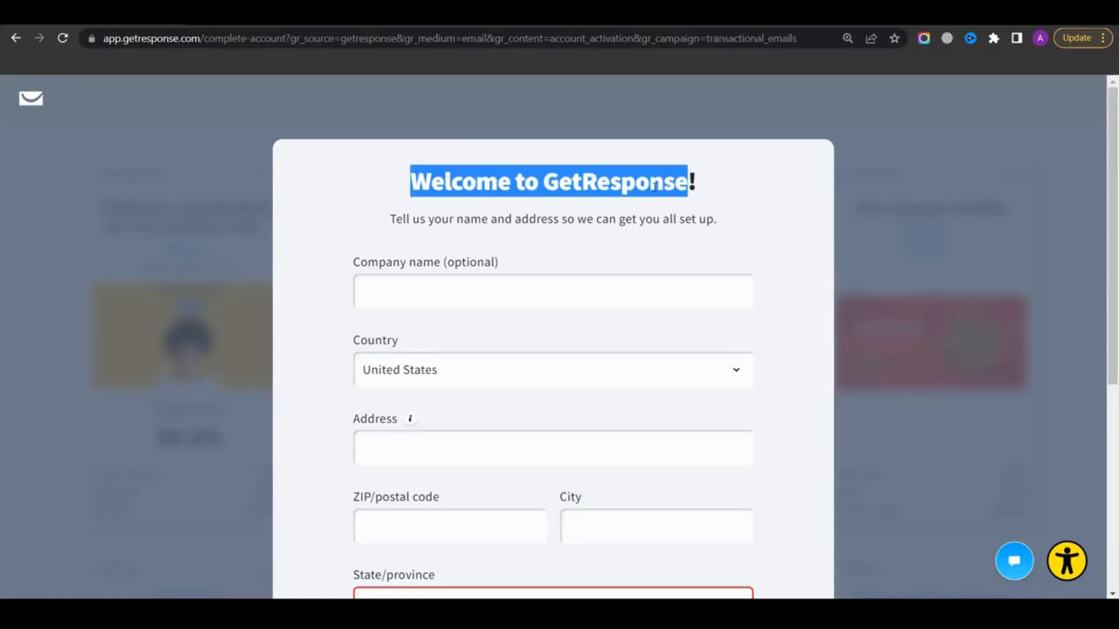
left_click(539, 293)
left_click(439, 375)
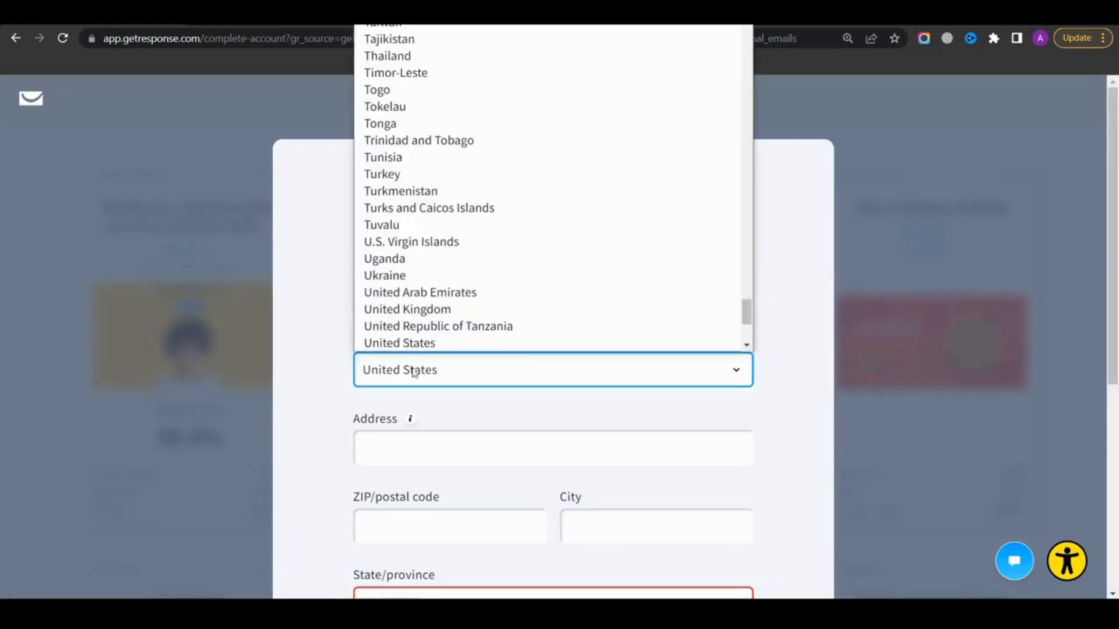
left_click(410, 378)
scroll(373, 359, "down", 3)
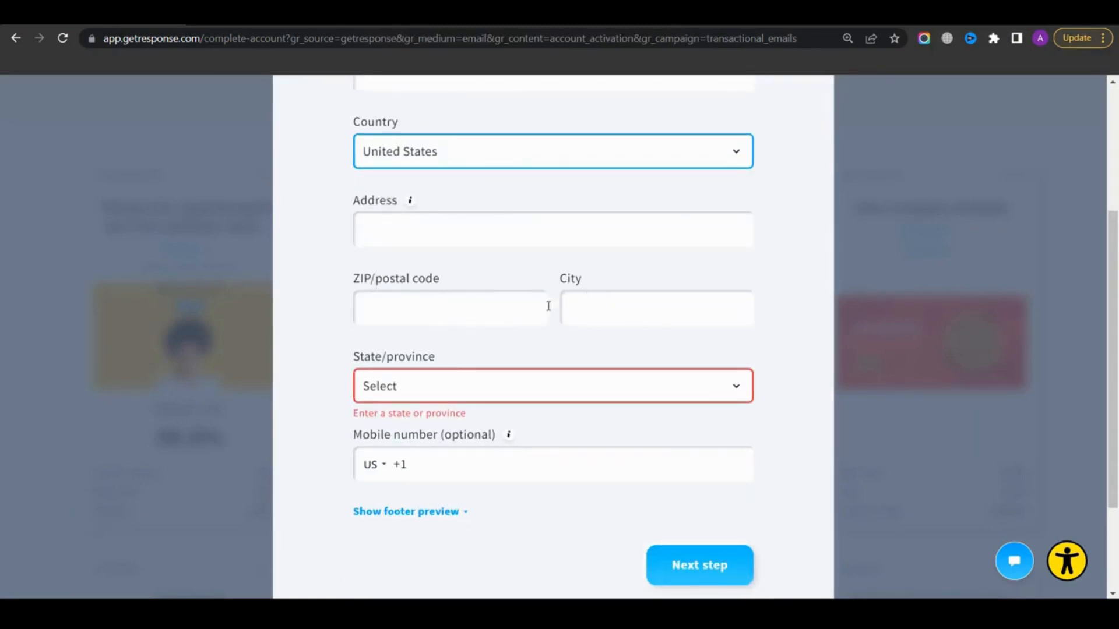
scroll(563, 305, "down", 1)
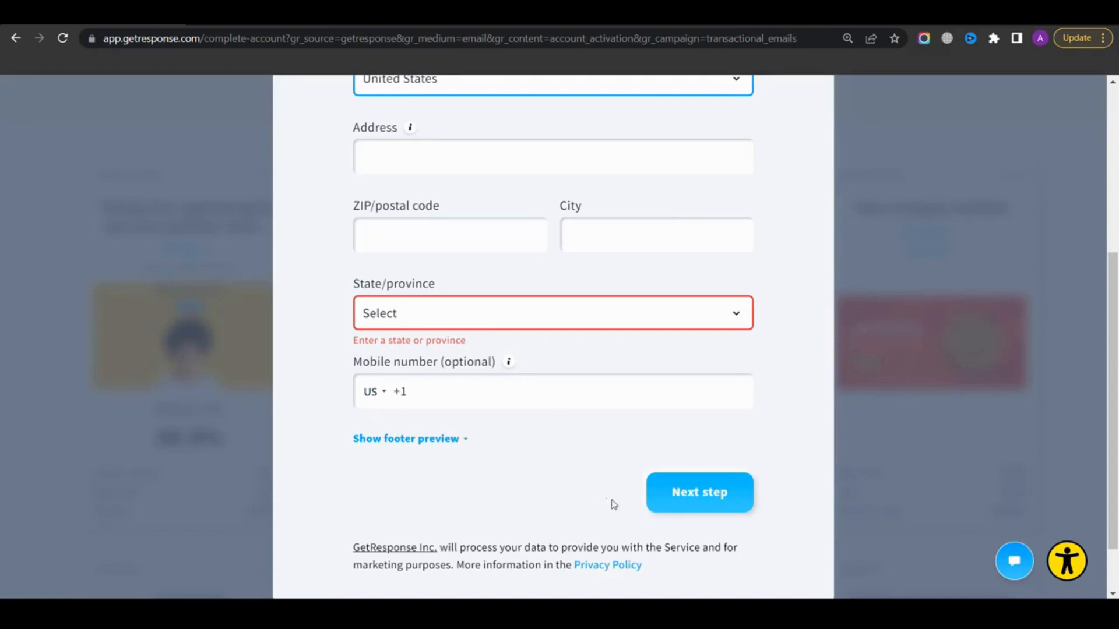
left_click(698, 493)
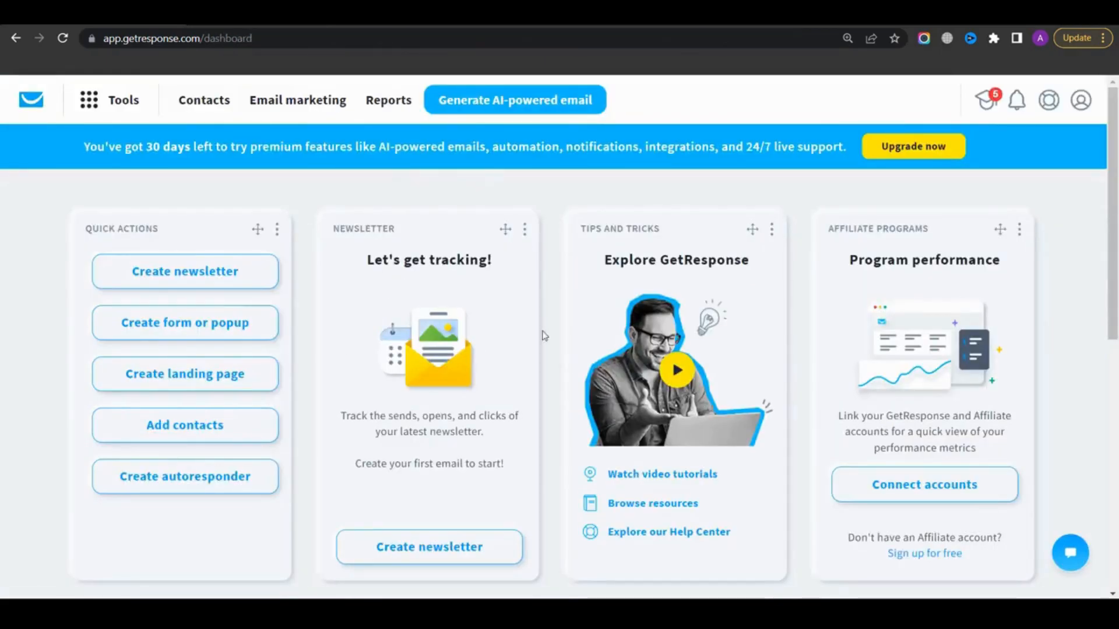
Open Contacts and create a new list named getresponse_list_tutorial
left_click(130, 112)
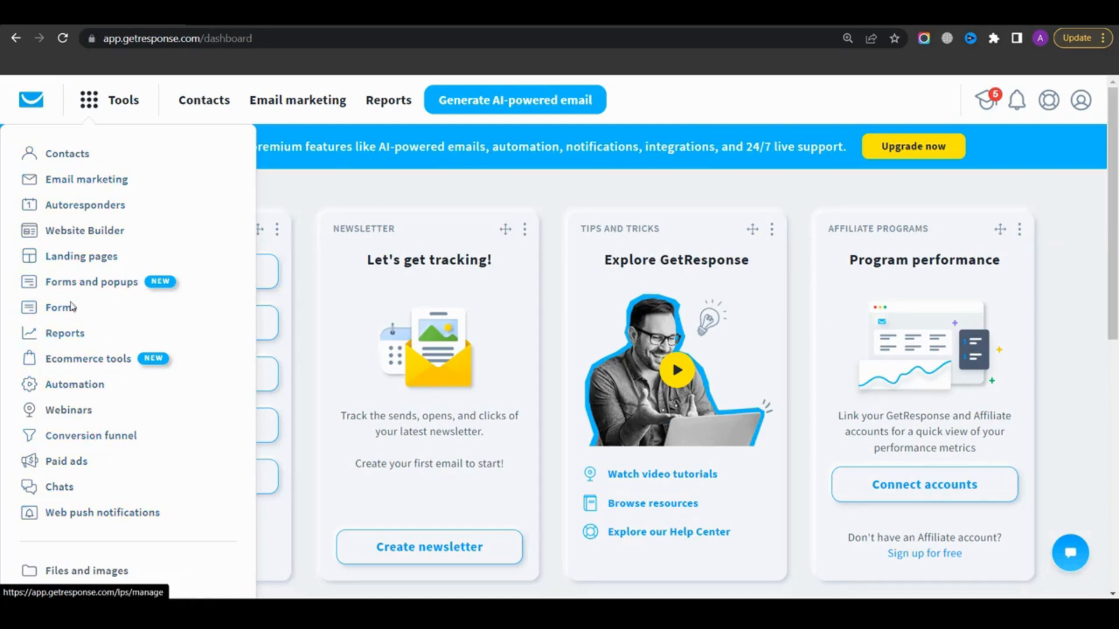
left_click(69, 156)
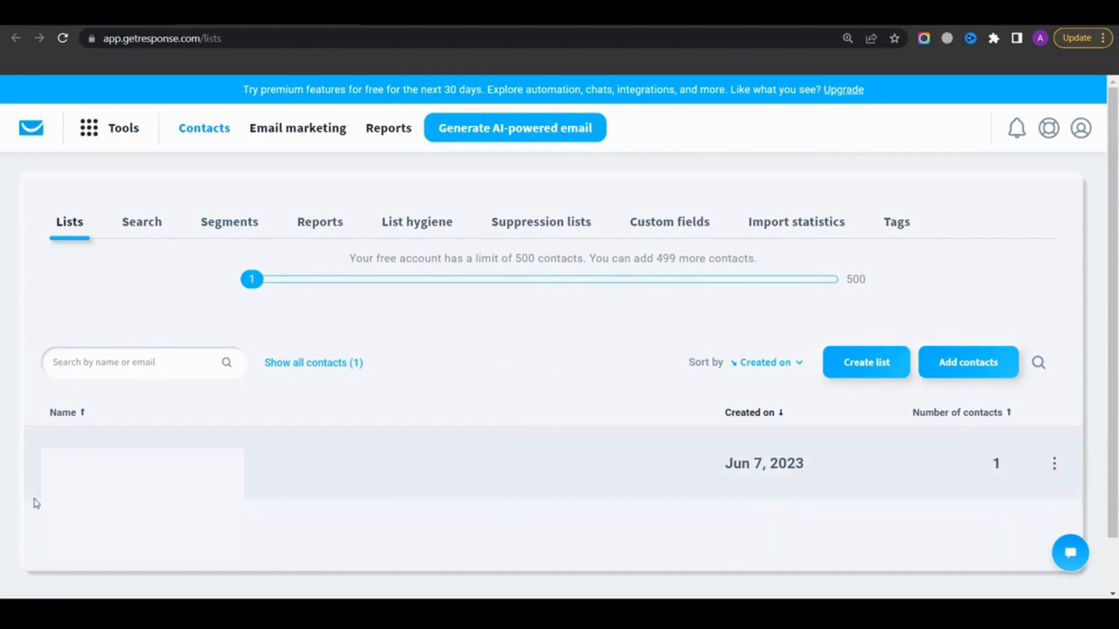
left_click(855, 378)
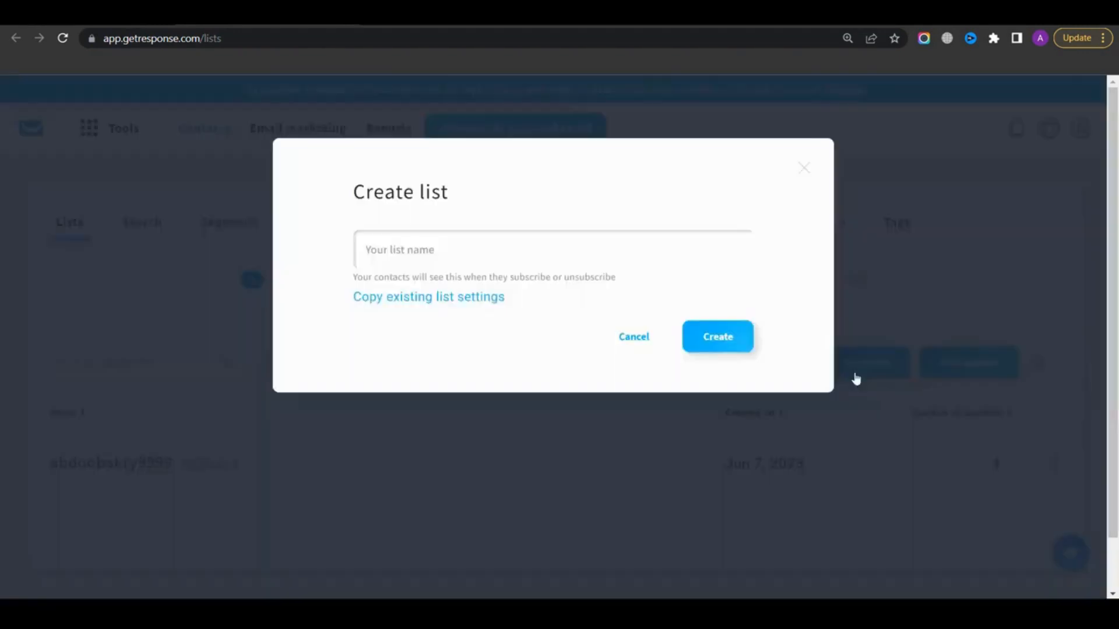
left_click(401, 252)
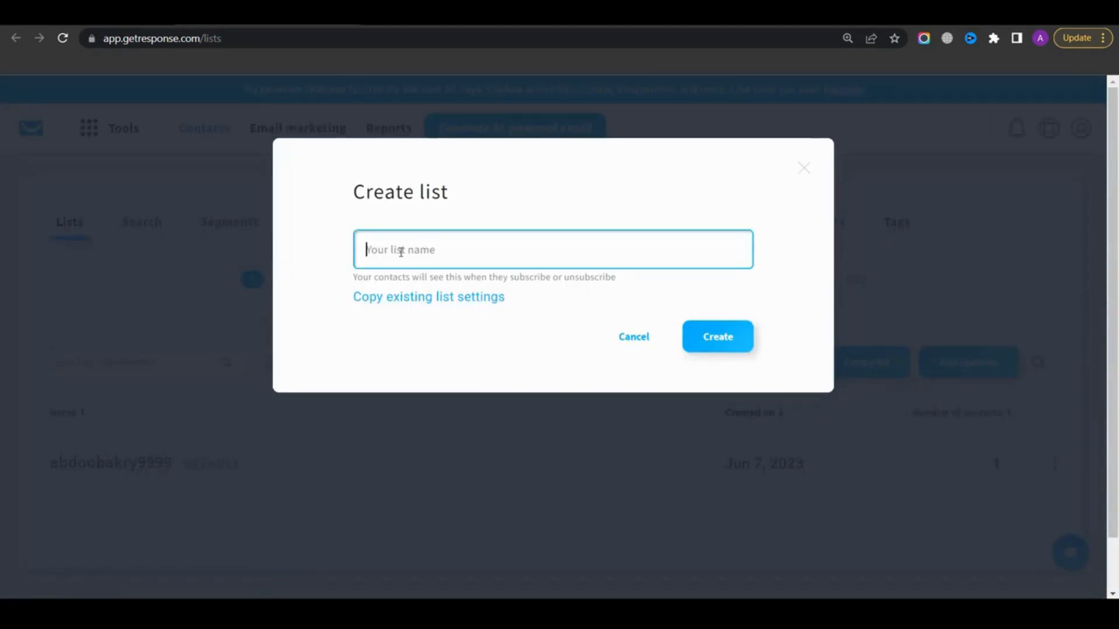
type("getresponse_list_tutorial")
left_click_drag(512, 252, 360, 253)
left_click(437, 250)
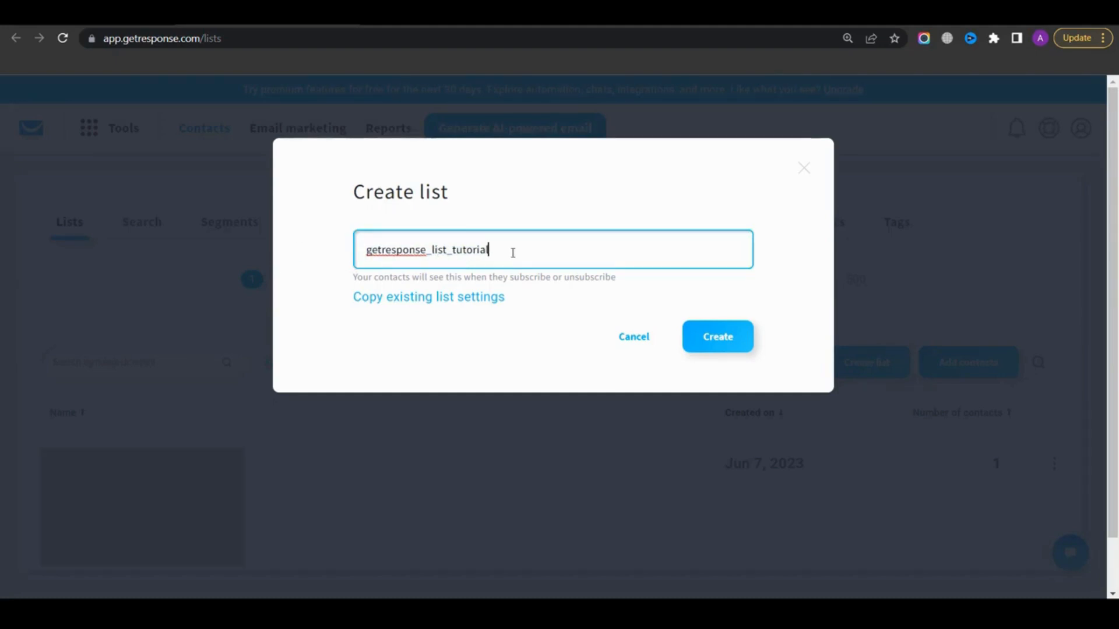
left_click_drag(513, 252, 327, 257)
left_click(352, 267)
left_click_drag(513, 253, 335, 257)
left_click_drag(454, 253, 420, 253)
left_click(452, 249)
left_click(726, 338)
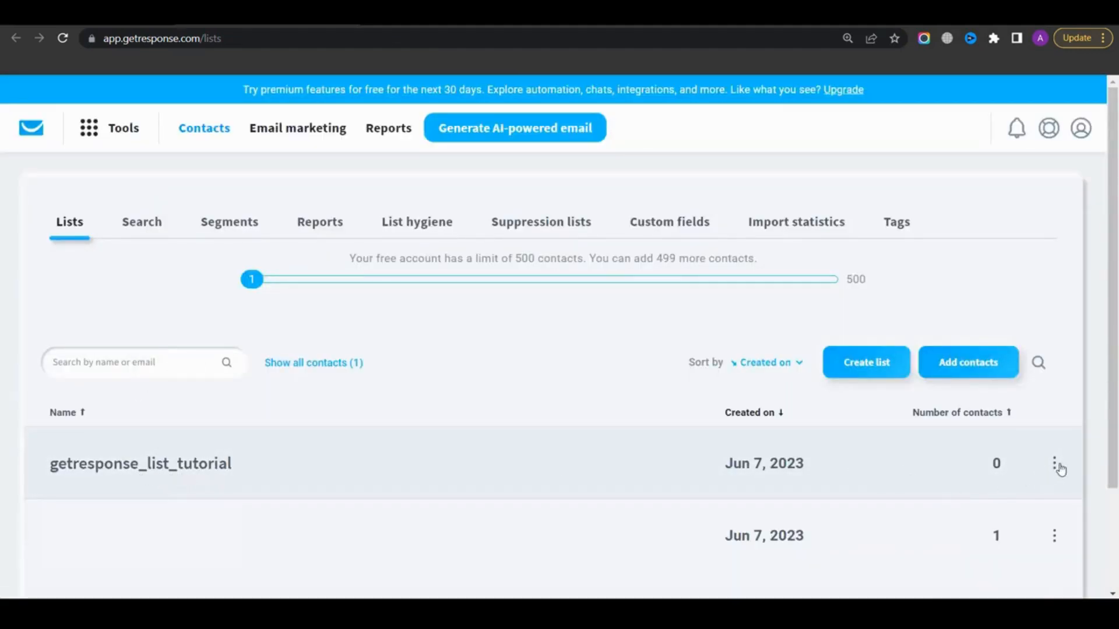
Open the settings of the getresponse_list_tutorial list
left_click(1055, 466)
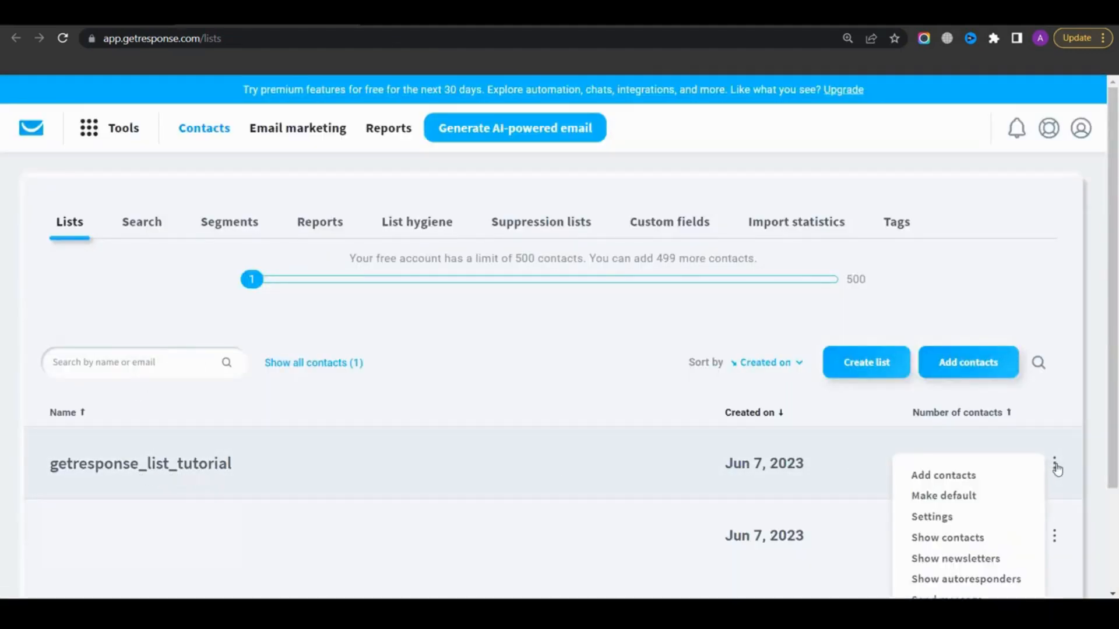
left_click(948, 518)
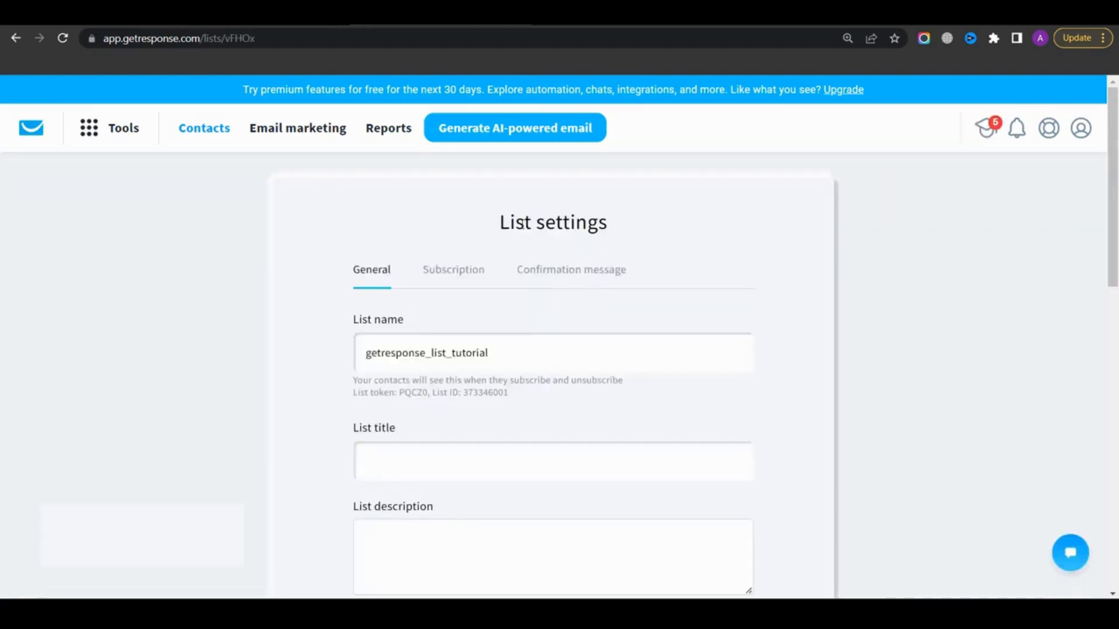
triple_click(584, 225)
left_click(545, 242)
scroll(495, 338, "down", 2)
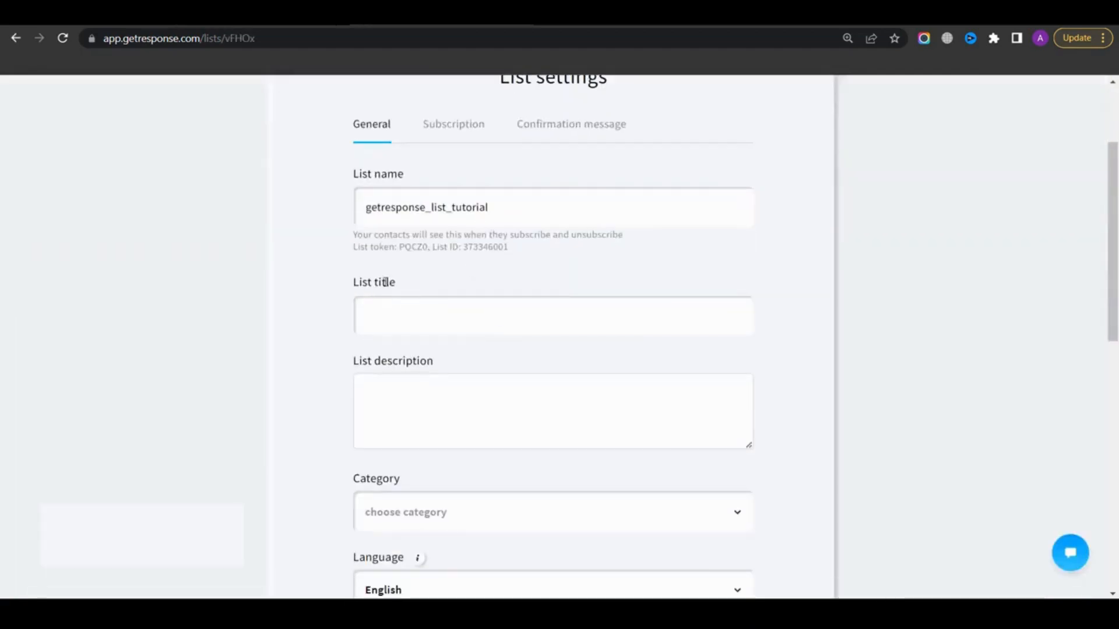
Examine the list's general settings: title, description, category, language, footer postal address and logo
left_click_drag(400, 285, 342, 293)
left_click(381, 285)
triple_click(371, 361)
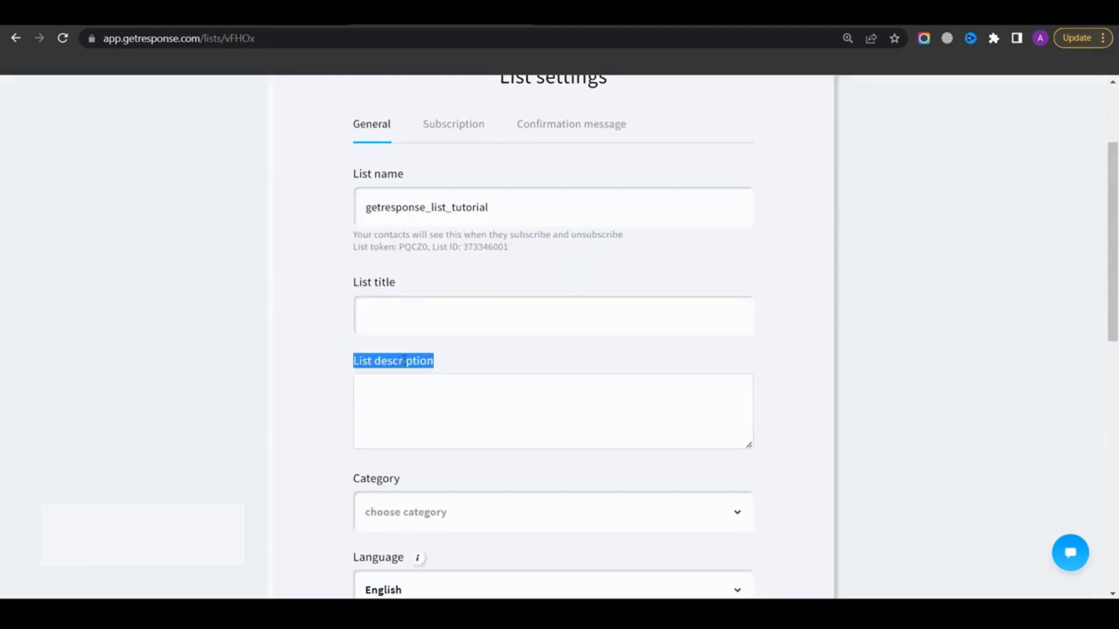
left_click(404, 361)
scroll(408, 408, "down", 5)
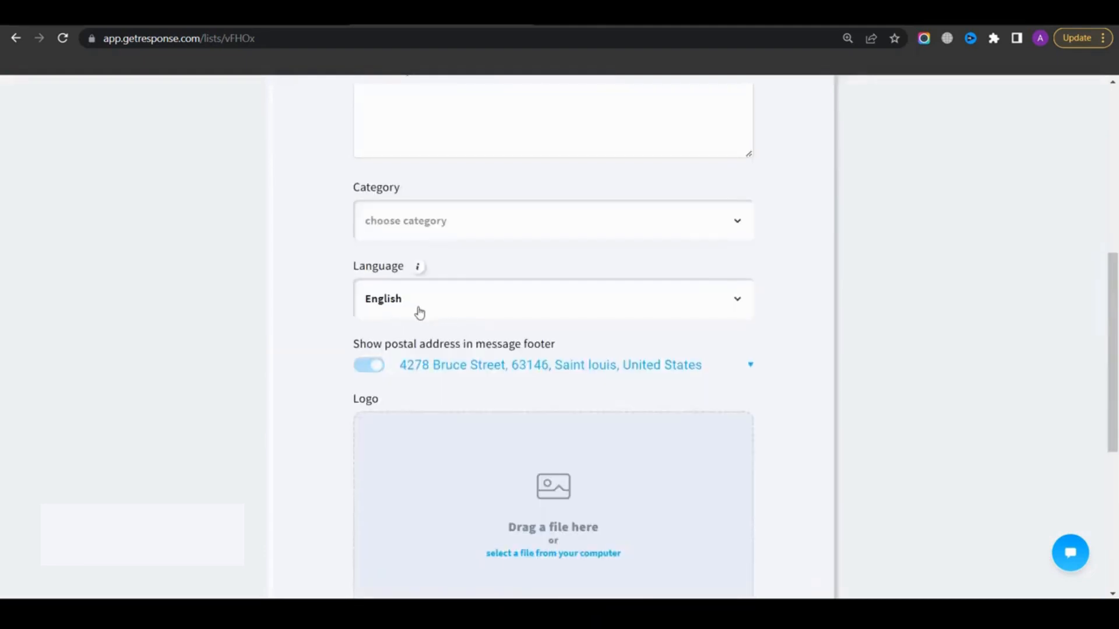
scroll(420, 313, "up", 1)
scroll(403, 382, "up", 3)
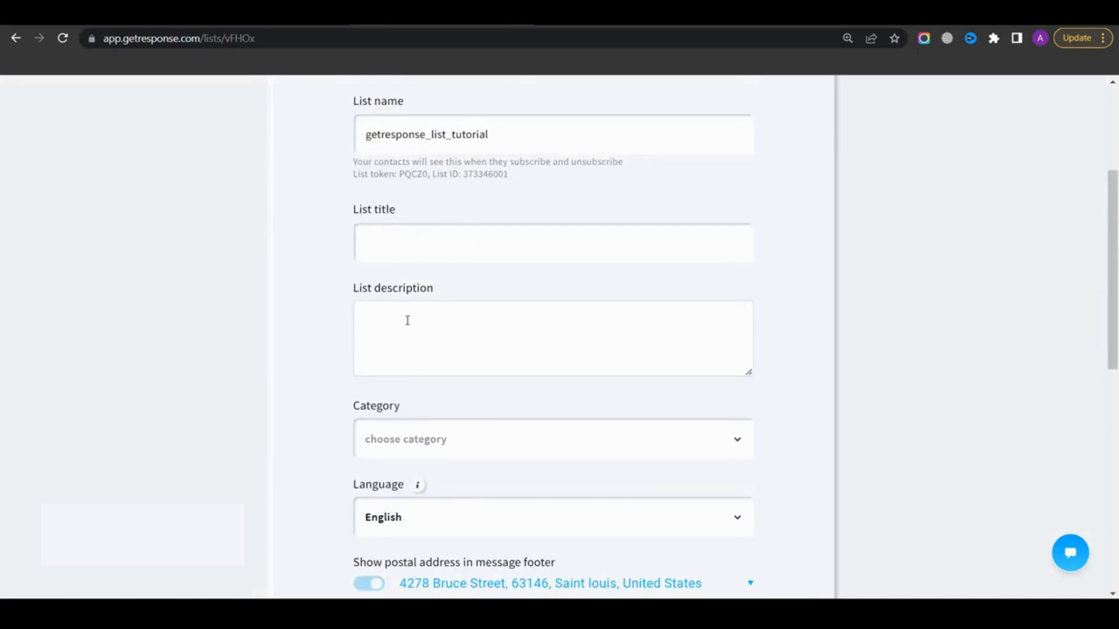
scroll(419, 332, "down", 1)
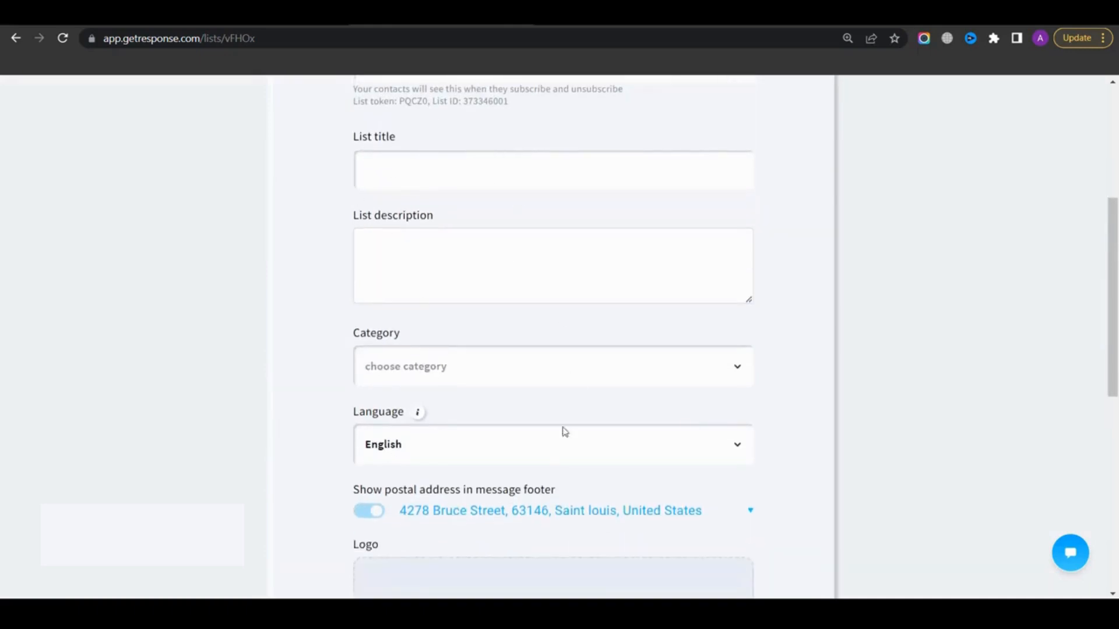
scroll(407, 361, "down", 2)
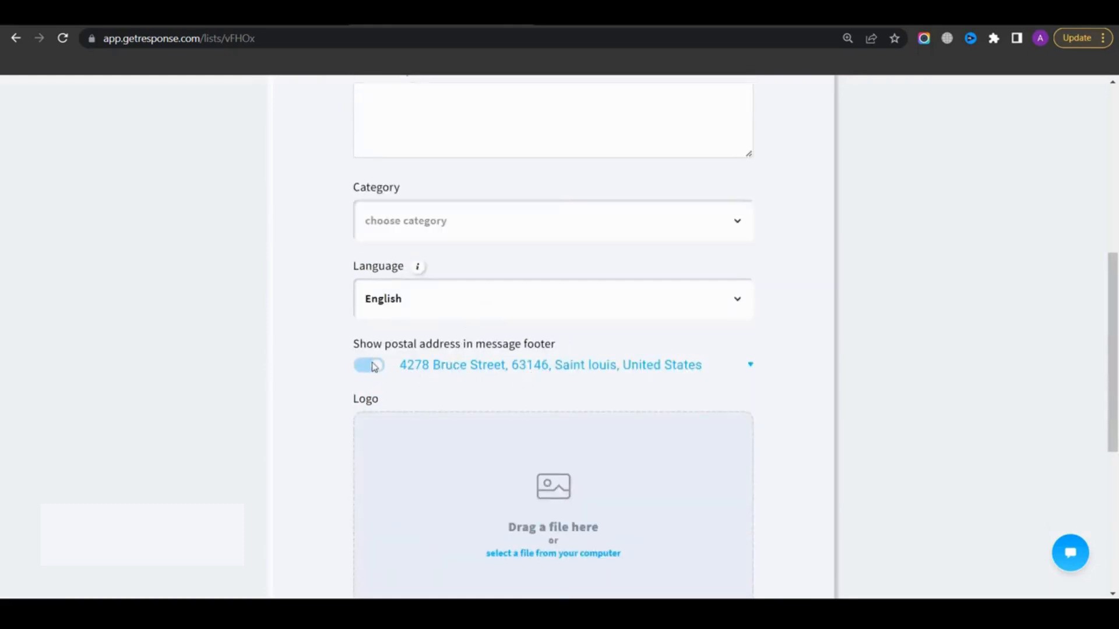
scroll(494, 349, "down", 2)
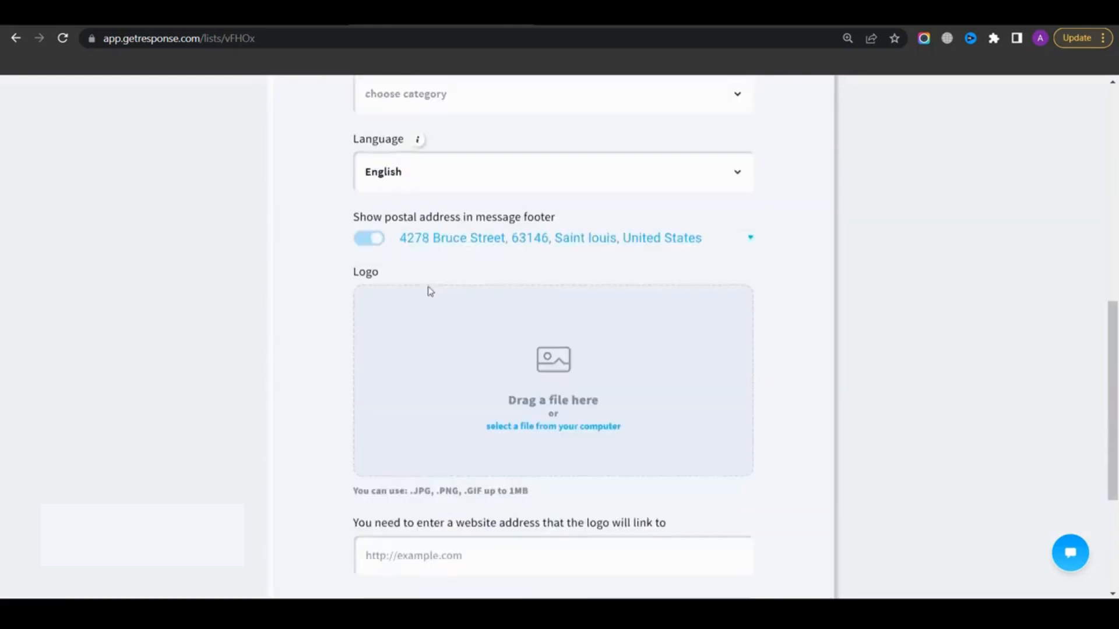
scroll(432, 367, "up", 2)
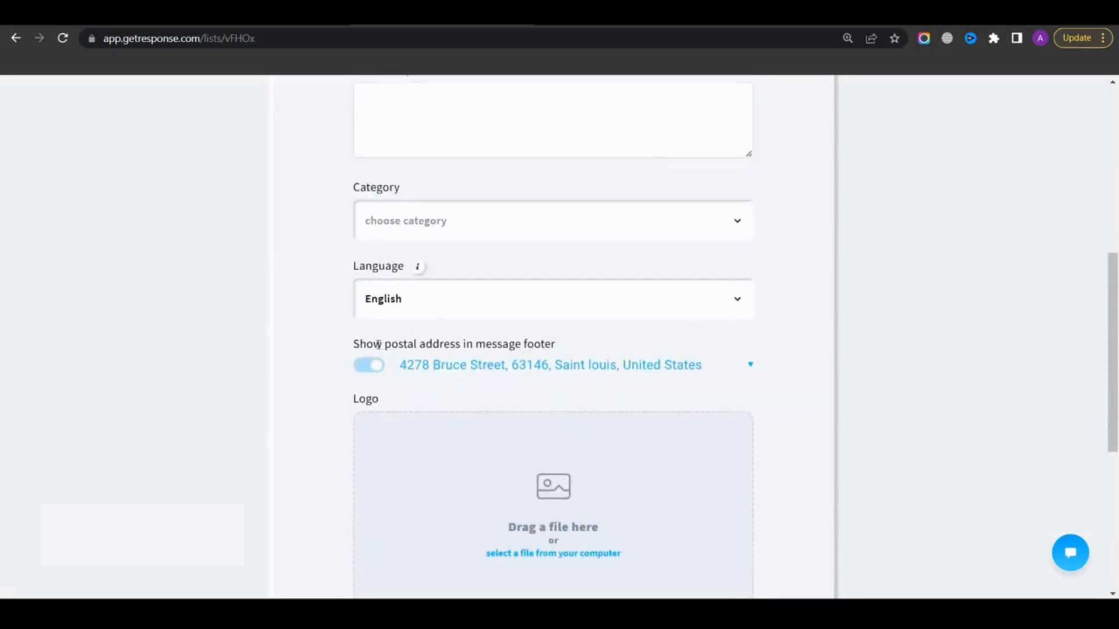
scroll(431, 338, "down", 2)
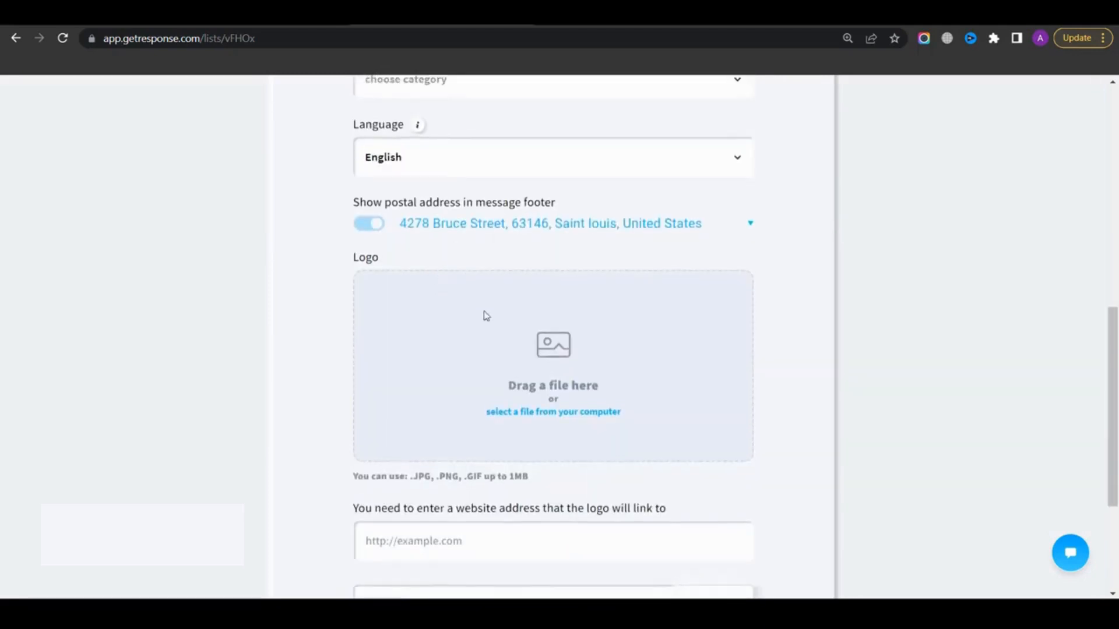
scroll(380, 373, "up", 2)
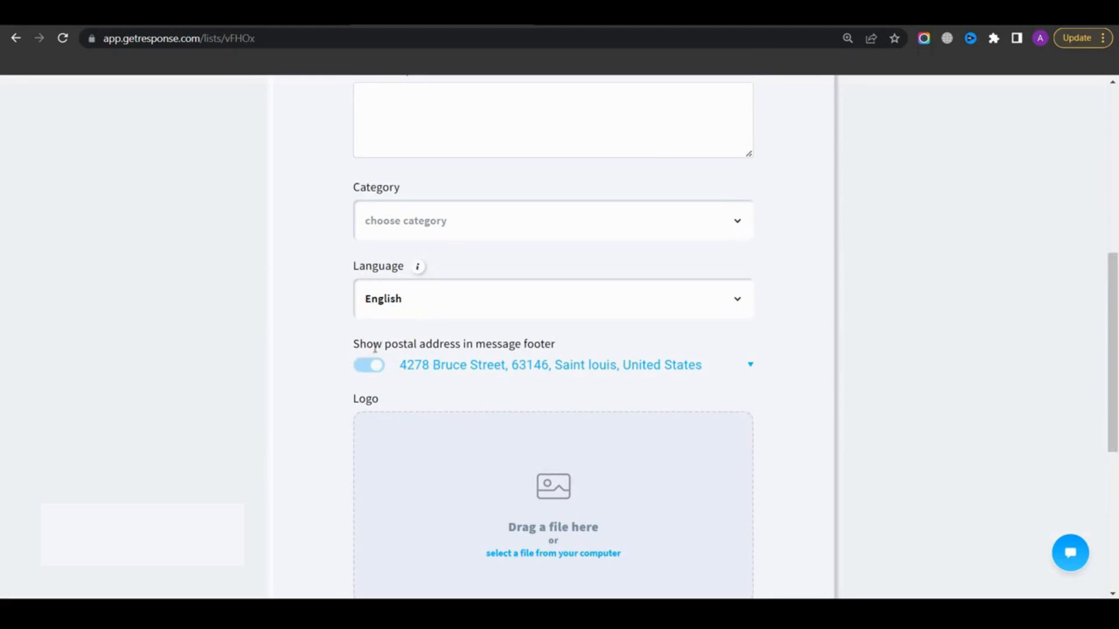
Save the list's general settings
left_click_drag(375, 347, 554, 348)
left_click(424, 328)
scroll(591, 436, "down", 2)
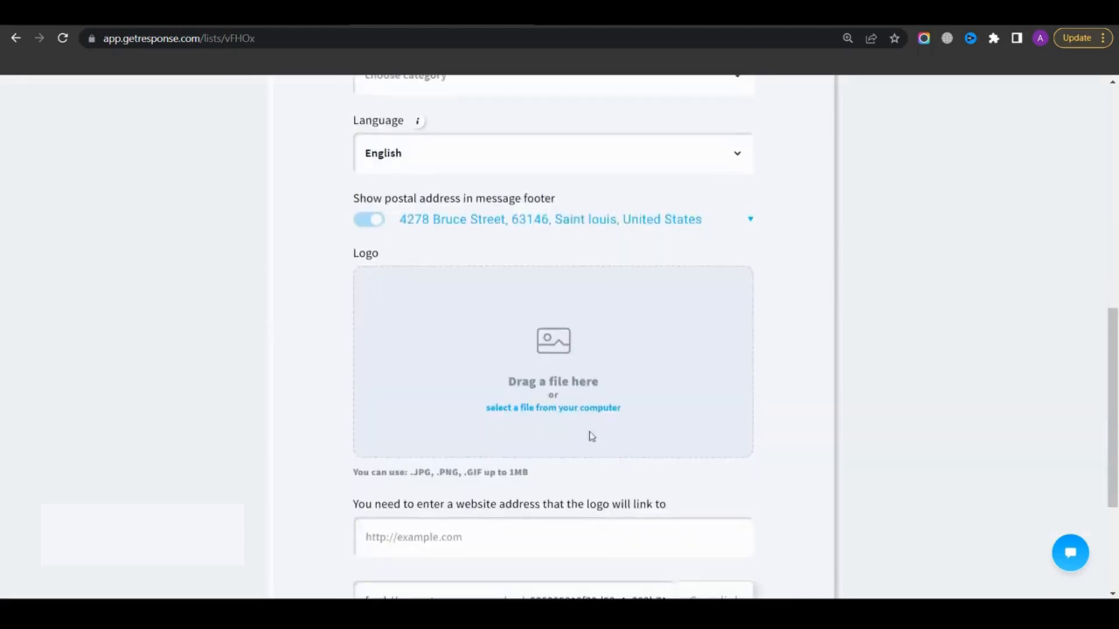
scroll(442, 458, "down", 1)
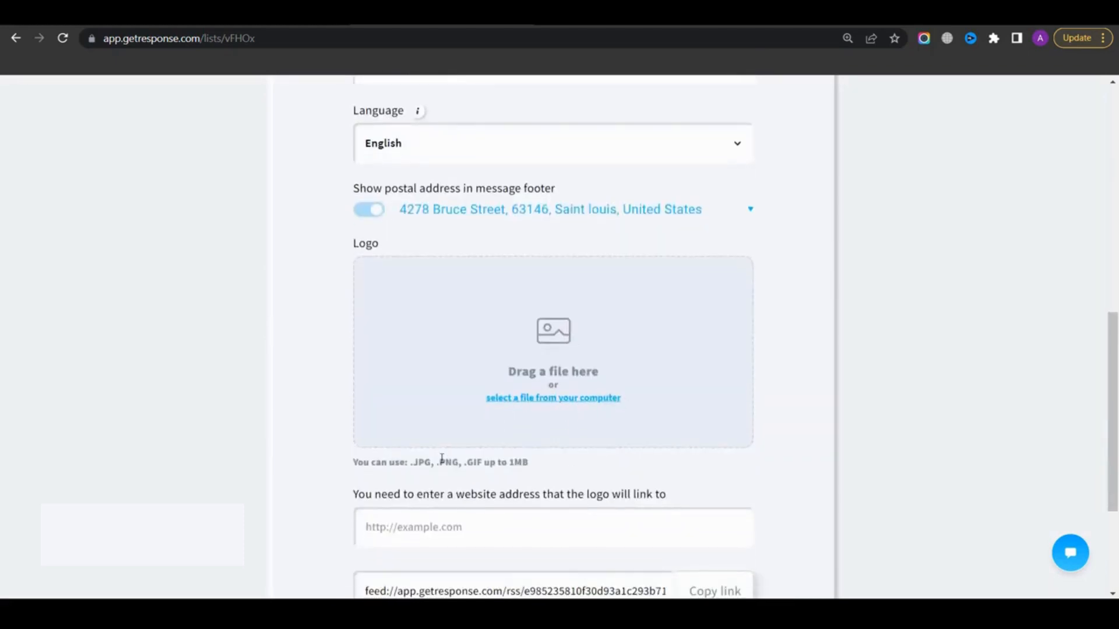
scroll(441, 459, "down", 3)
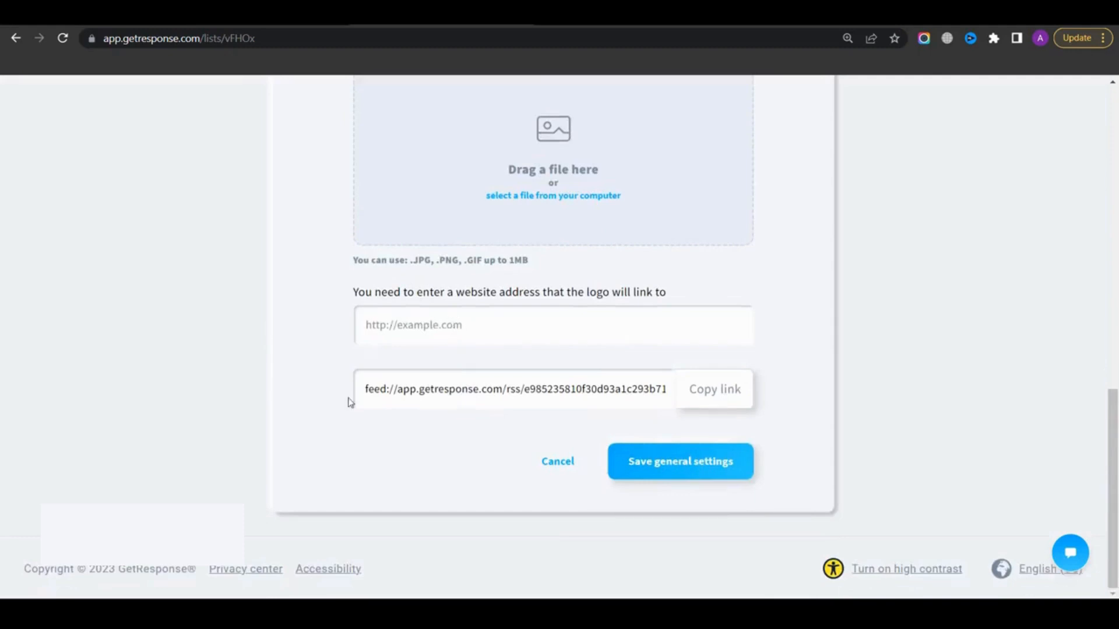
left_click(679, 465)
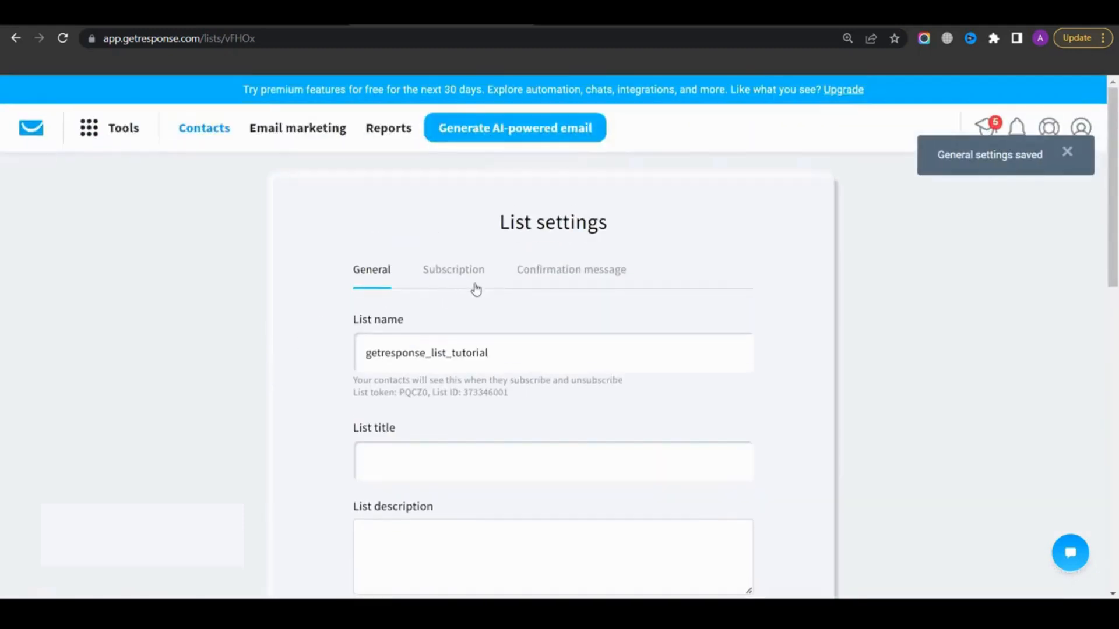
Review the list's subscription settings: notifications, double opt-in, signup blocking and the pages contacts see
left_click(447, 276)
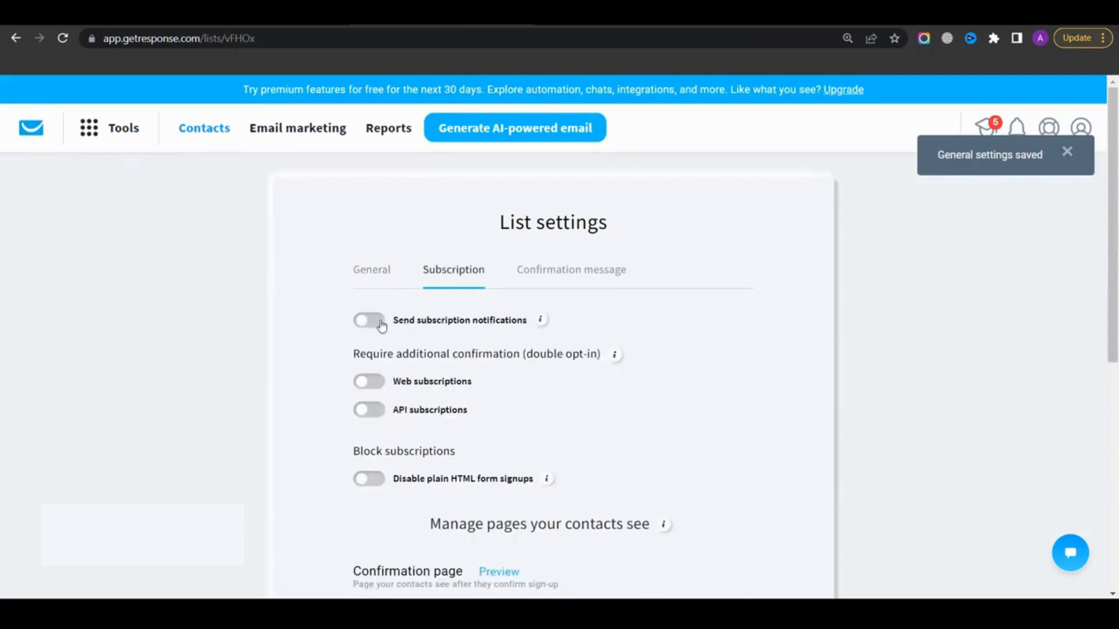
mouse_move(541, 324)
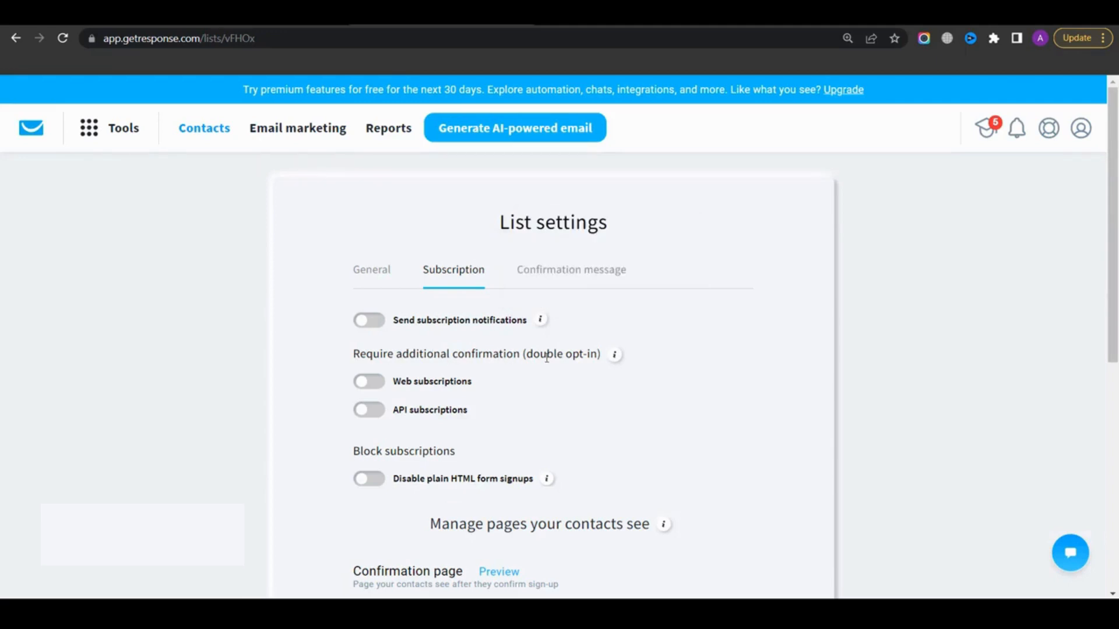
left_click_drag(546, 356, 599, 355)
left_click(495, 346)
mouse_move(615, 363)
scroll(392, 424, "down", 6)
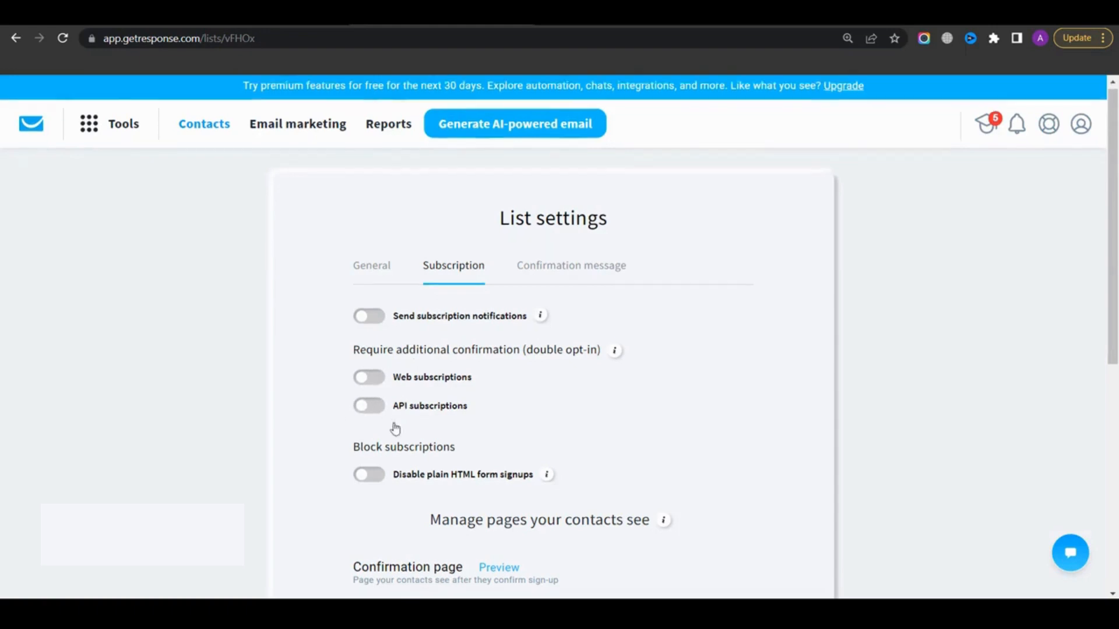
scroll(540, 304, "down", 1)
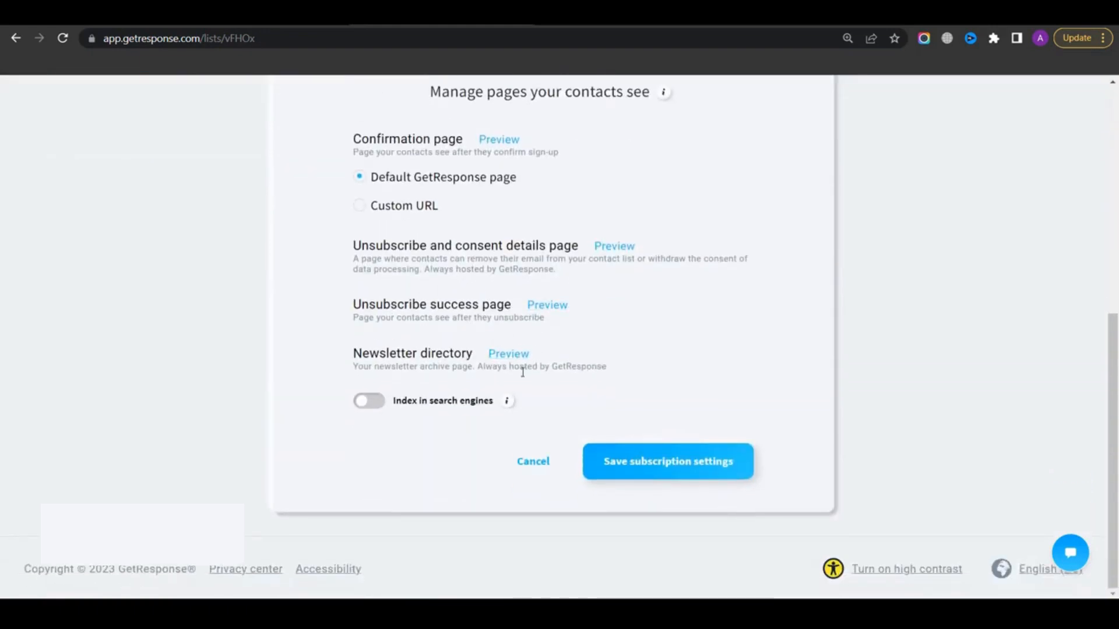
scroll(479, 386, "up", 7)
Open the list's confirmation message settings and scroll through them
left_click(575, 276)
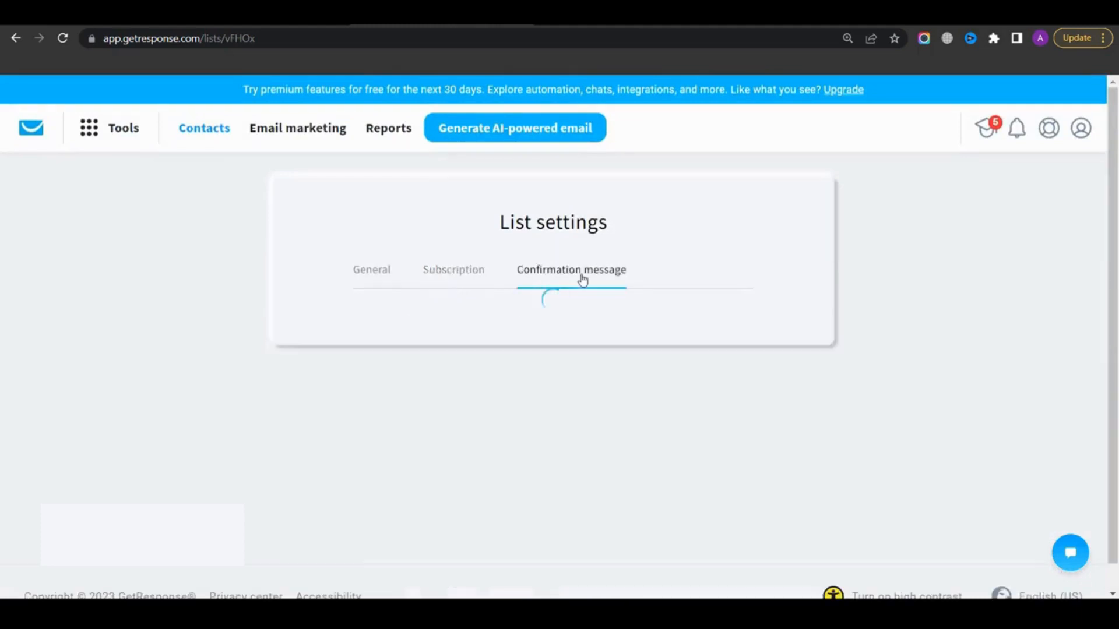
scroll(554, 336, "down", 6)
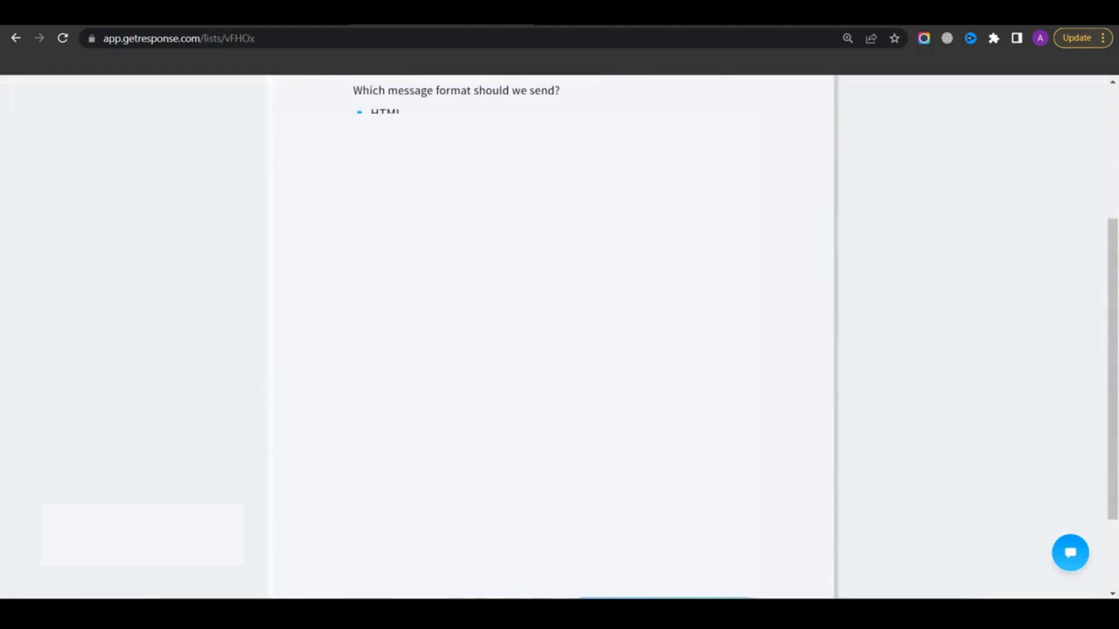
scroll(554, 336, "up", 1)
scroll(554, 336, "up", 8)
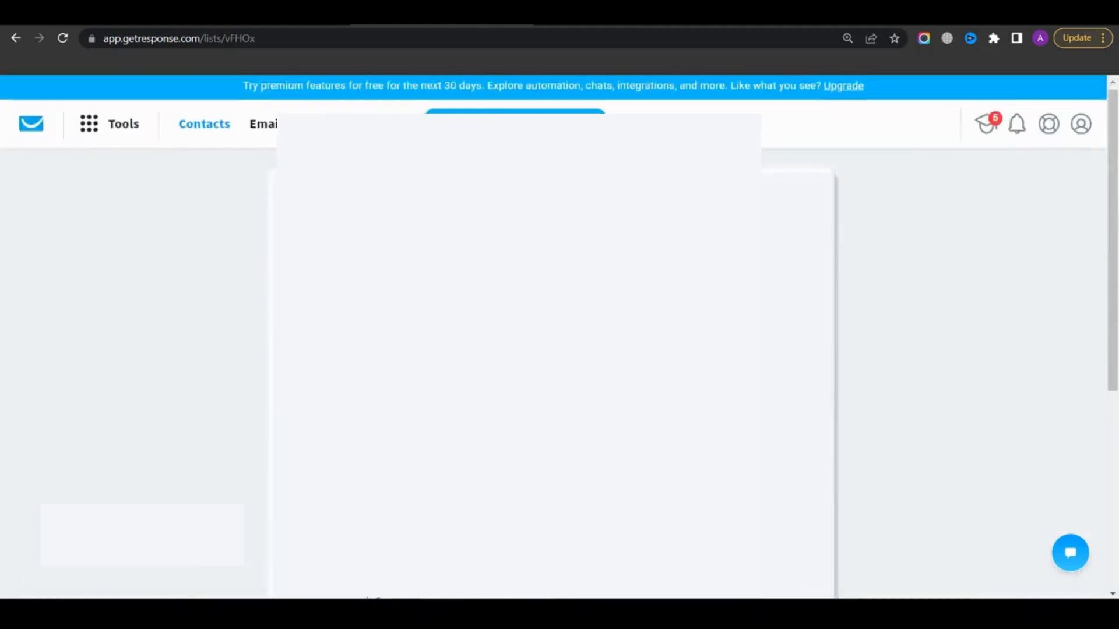
scroll(553, 336, "down", 3)
scroll(798, 402, "down", 4)
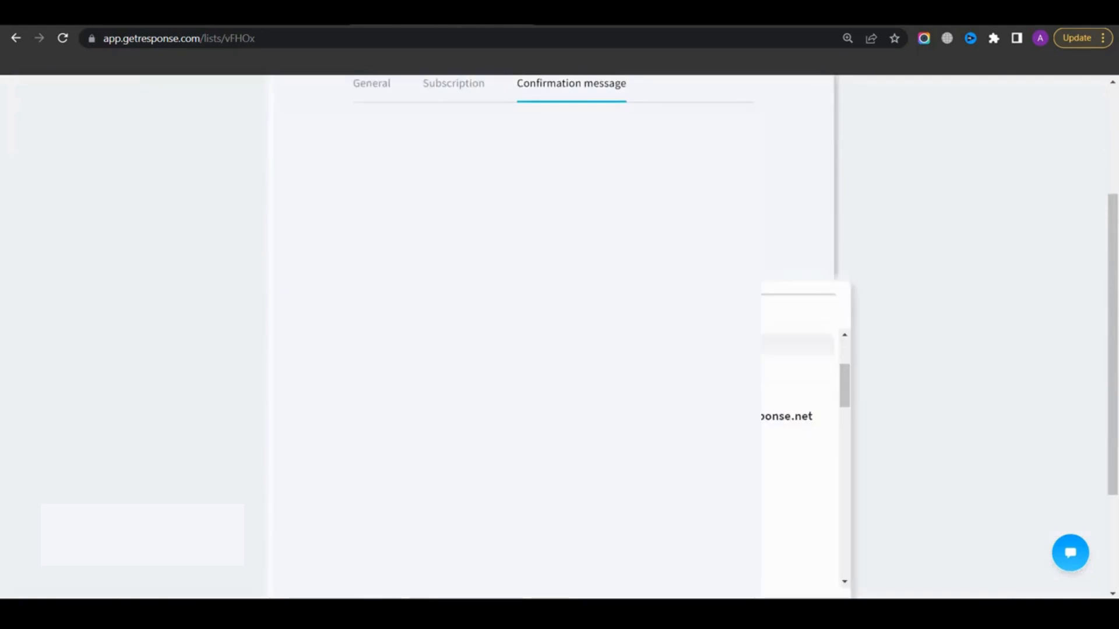
left_click(216, 323)
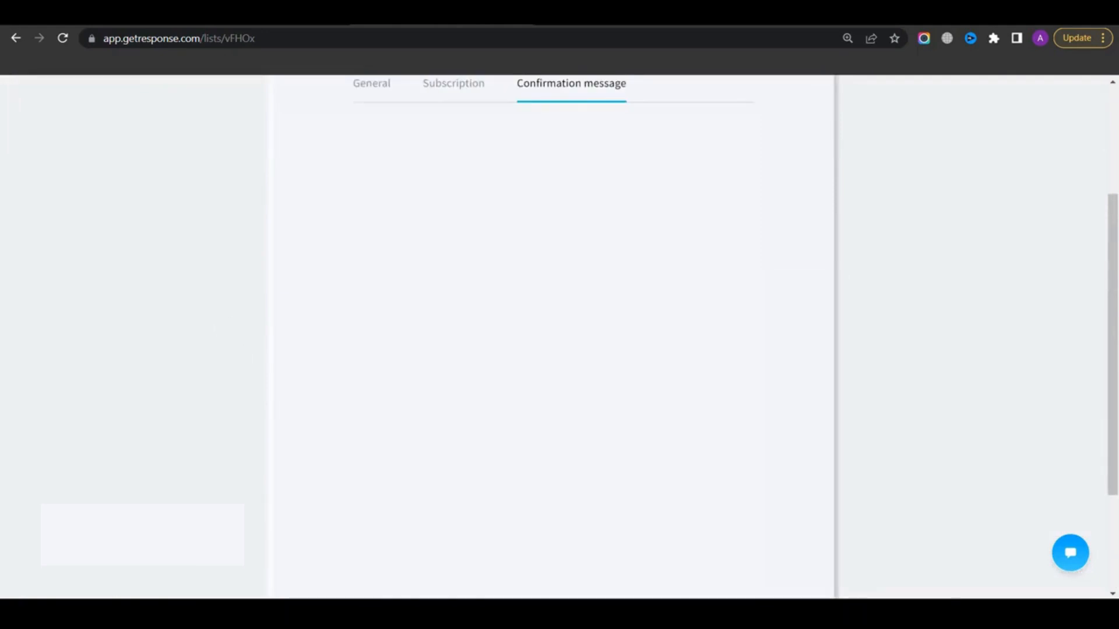
scroll(217, 324, "down", 3)
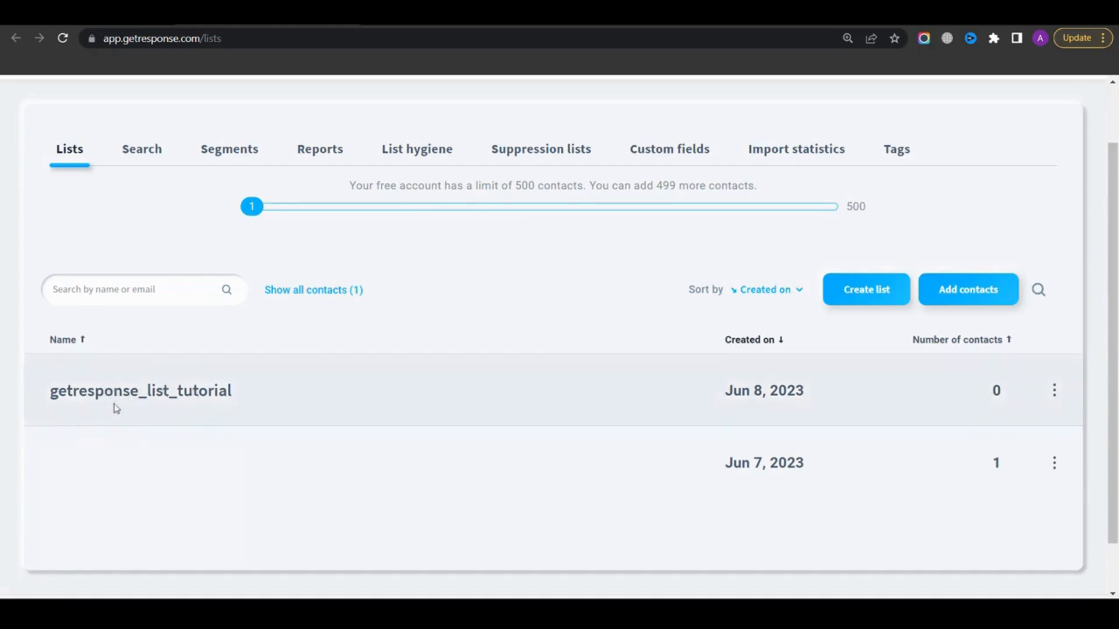
Start adding contacts from the getresponse_list_tutorial list and select getresponse_list_tutorial as the target list
left_click(154, 396)
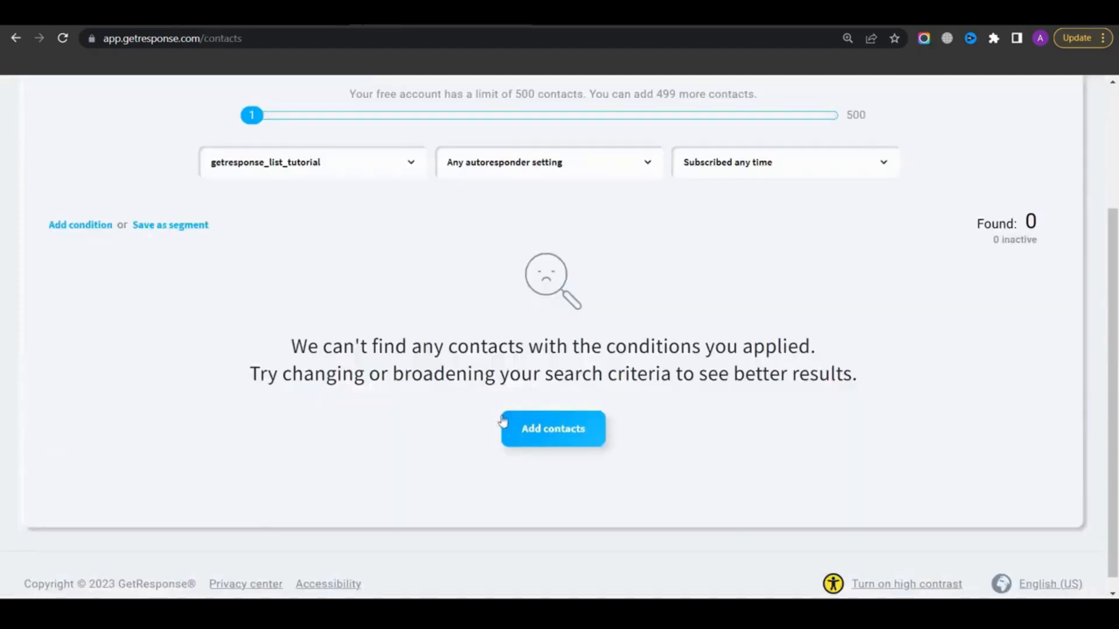
left_click(574, 437)
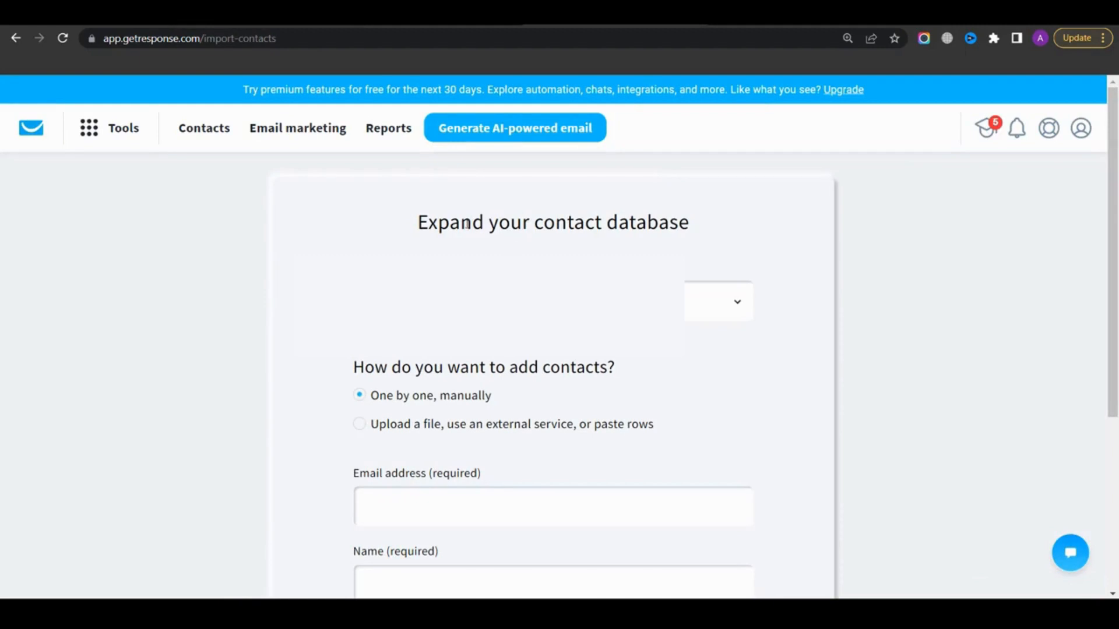
left_click_drag(418, 223, 691, 225)
left_click(532, 241)
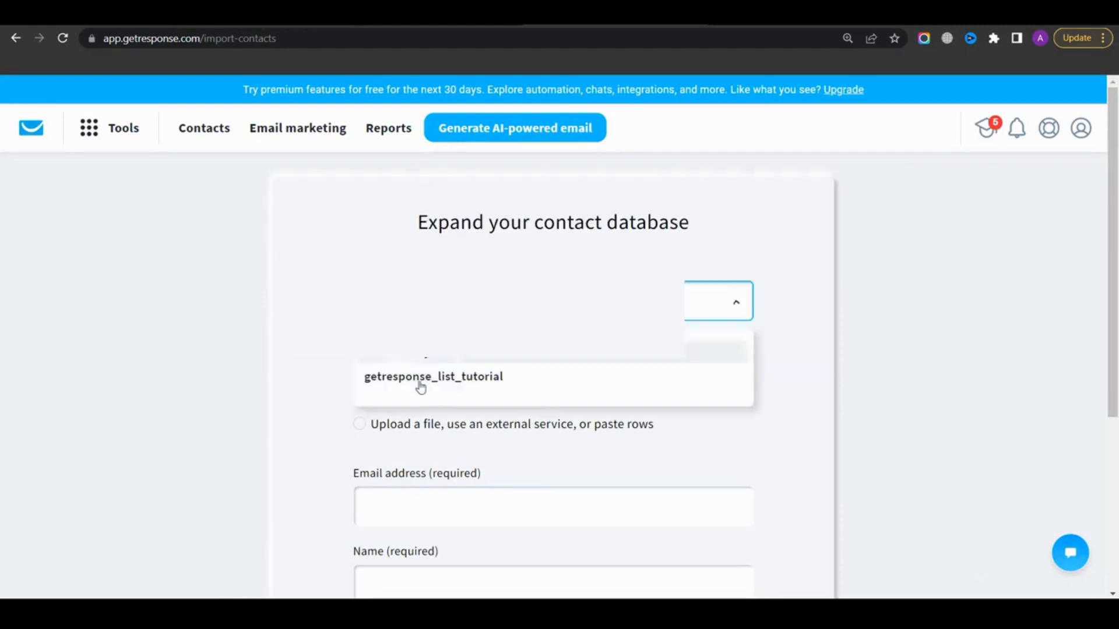
left_click(430, 378)
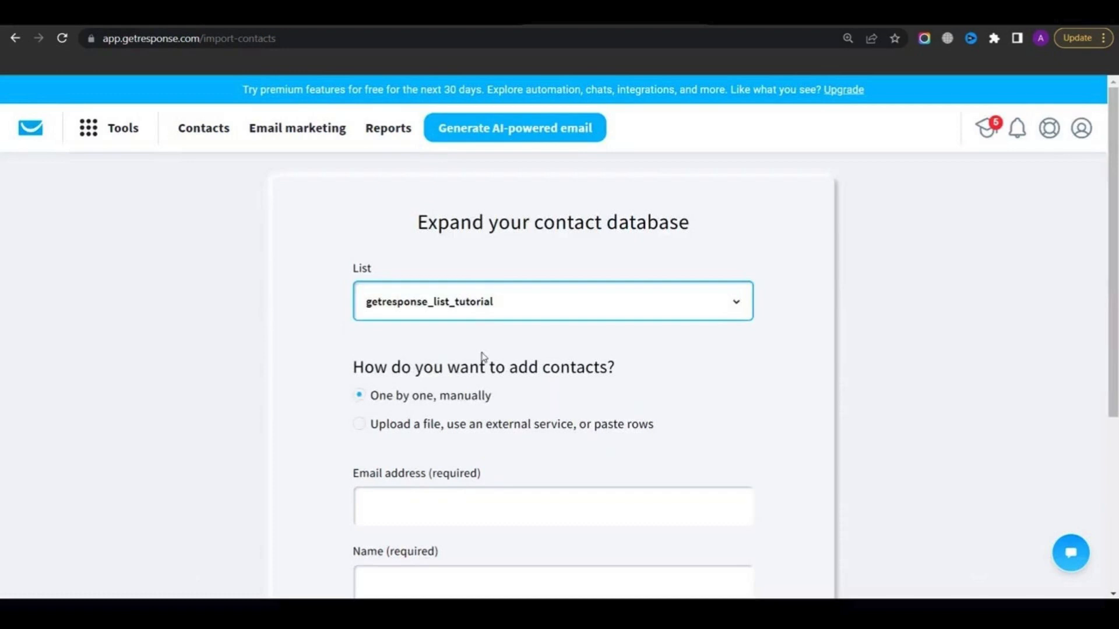
Choose uploading a file as the way to add contacts and try to continue to the next step
scroll(481, 357, "down", 3)
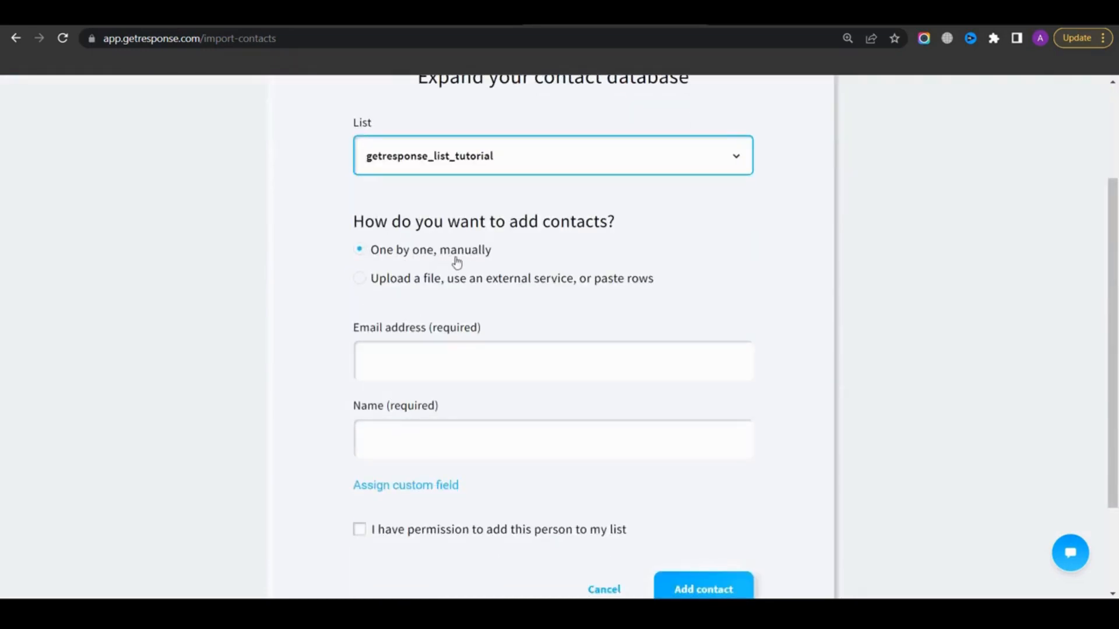
left_click(474, 285)
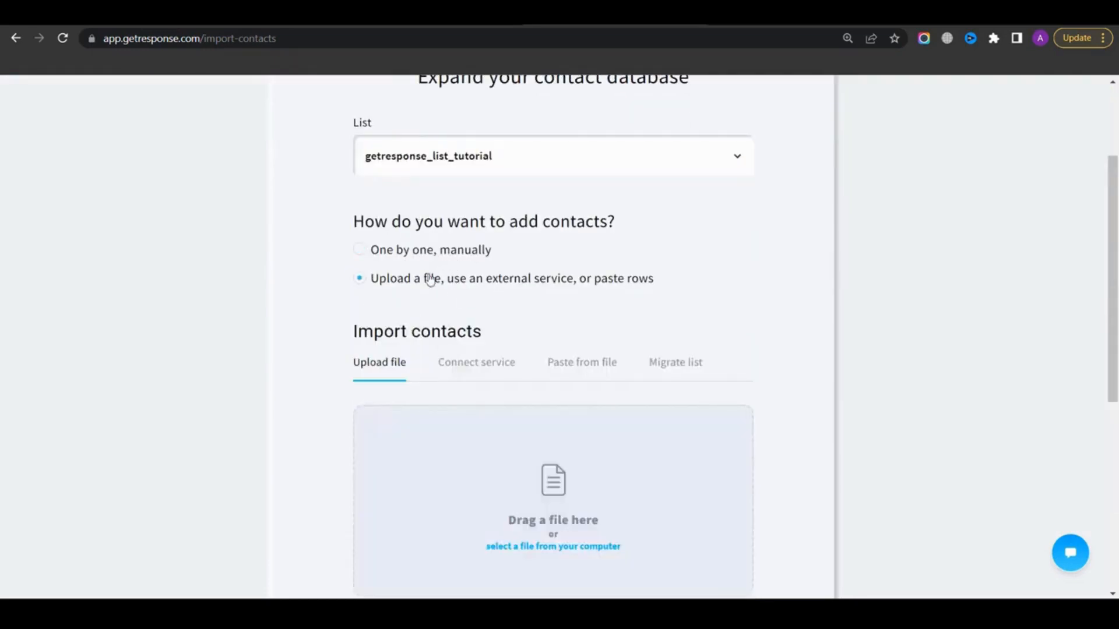
scroll(501, 349, "down", 4)
scroll(425, 362, "down", 3)
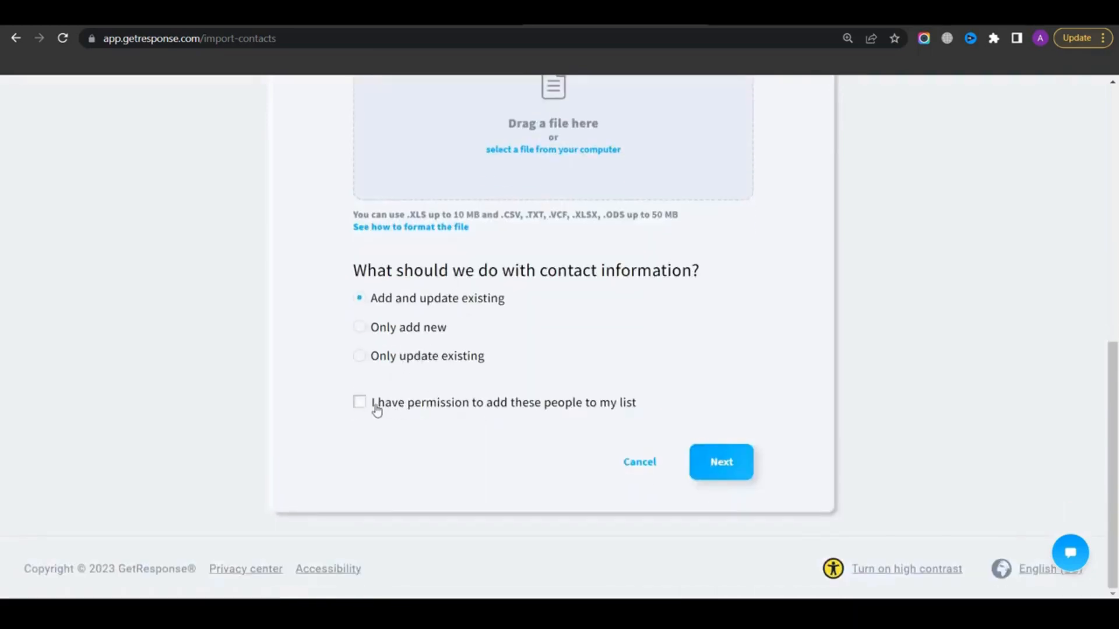
left_click(729, 466)
left_click_drag(439, 220, 724, 222)
left_click(493, 209)
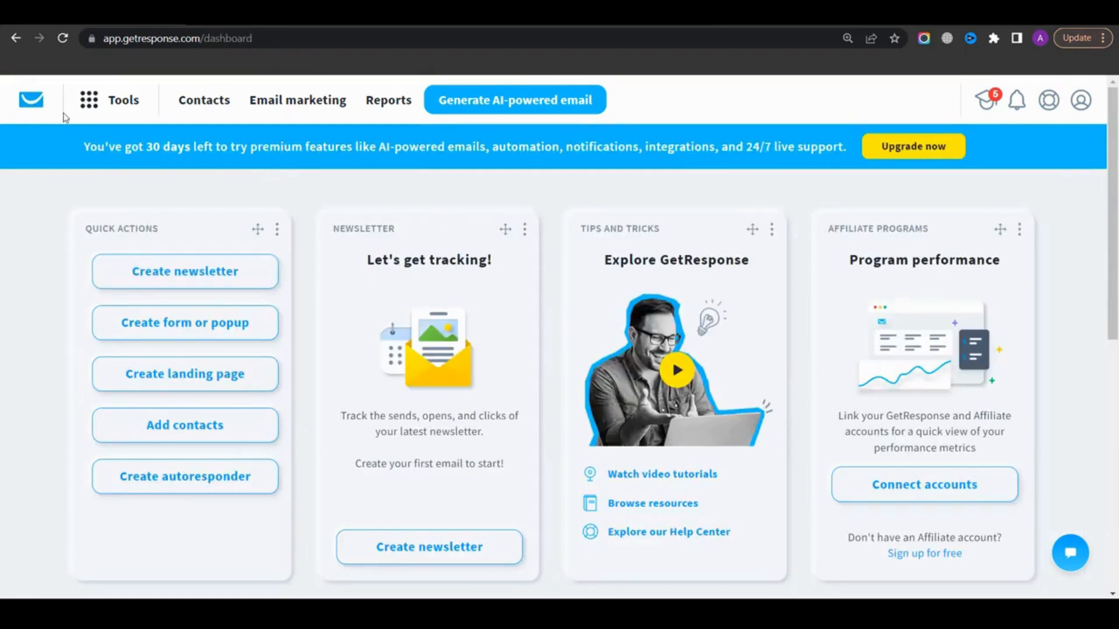
Open Forms from the tools menu and start creating a new form
left_click(114, 101)
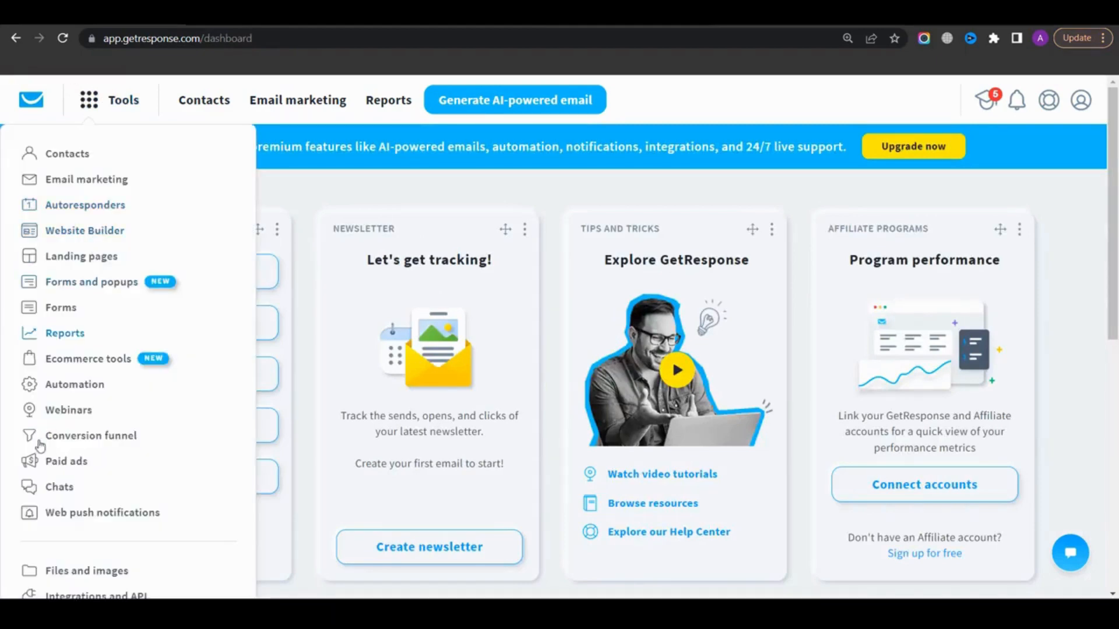
left_click(54, 308)
scroll(551, 328, "down", 9)
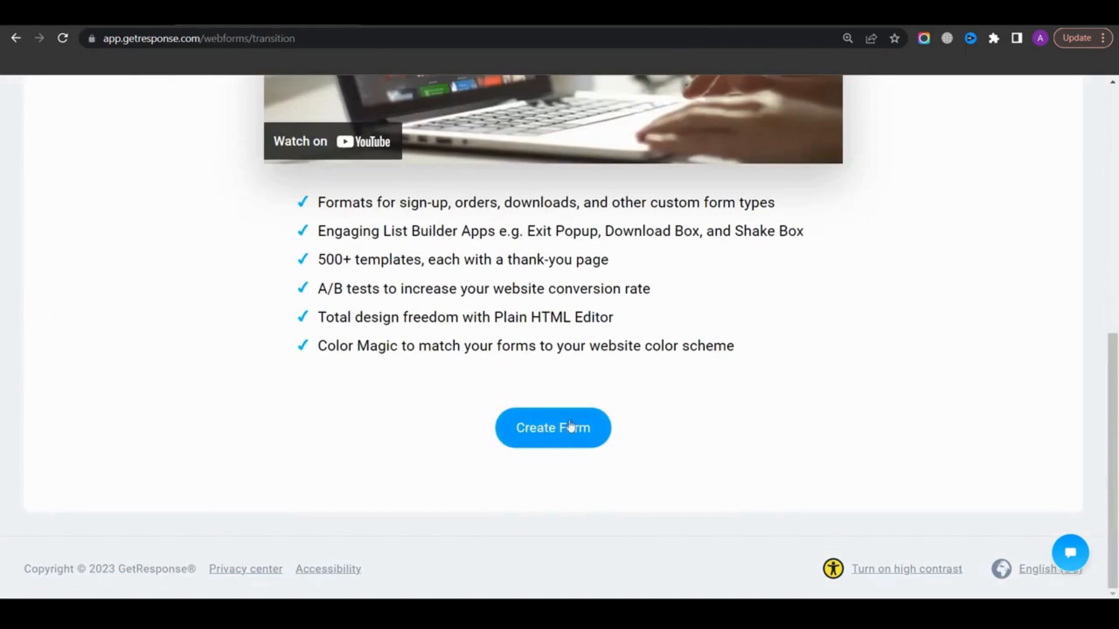
left_click(540, 432)
left_click(539, 432)
scroll(819, 196, "down", 7)
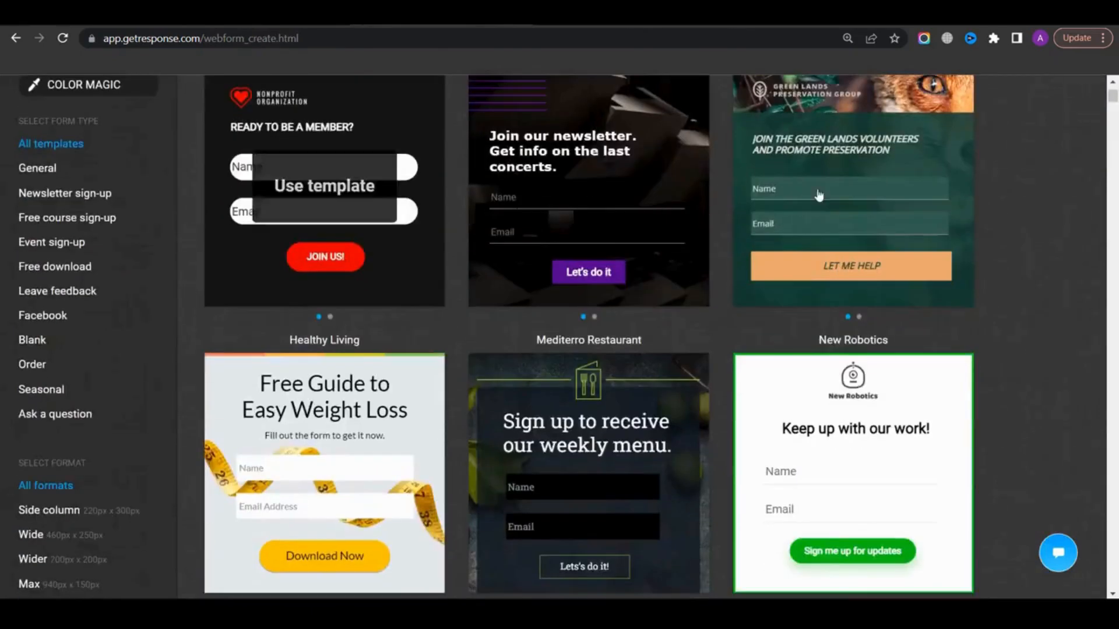
Browse the form template gallery
scroll(819, 195, "down", 15)
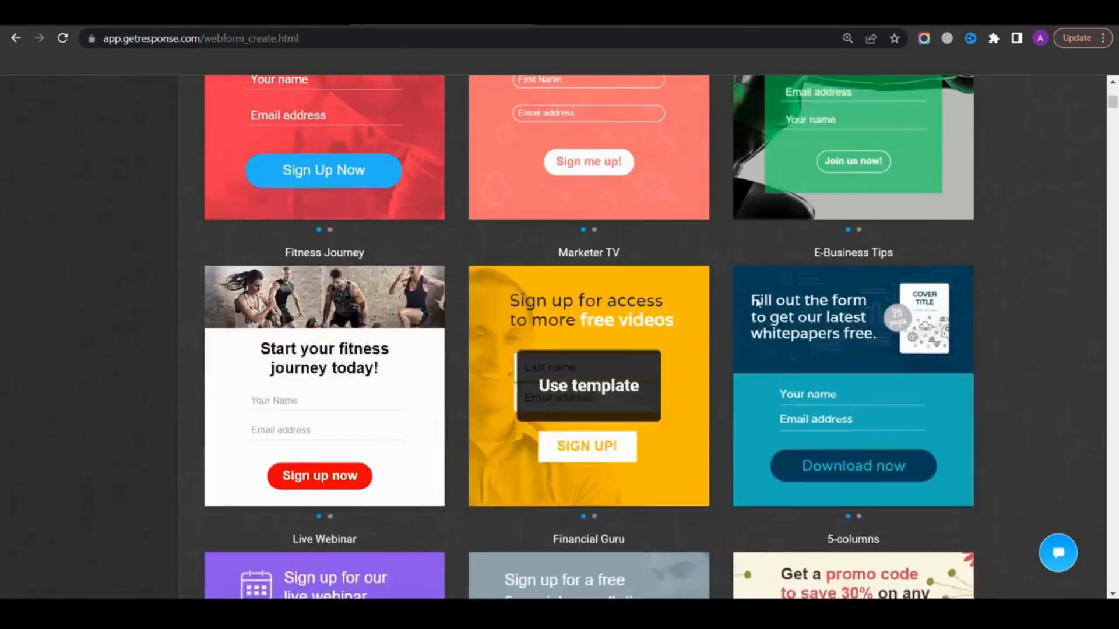
scroll(756, 301, "down", 20)
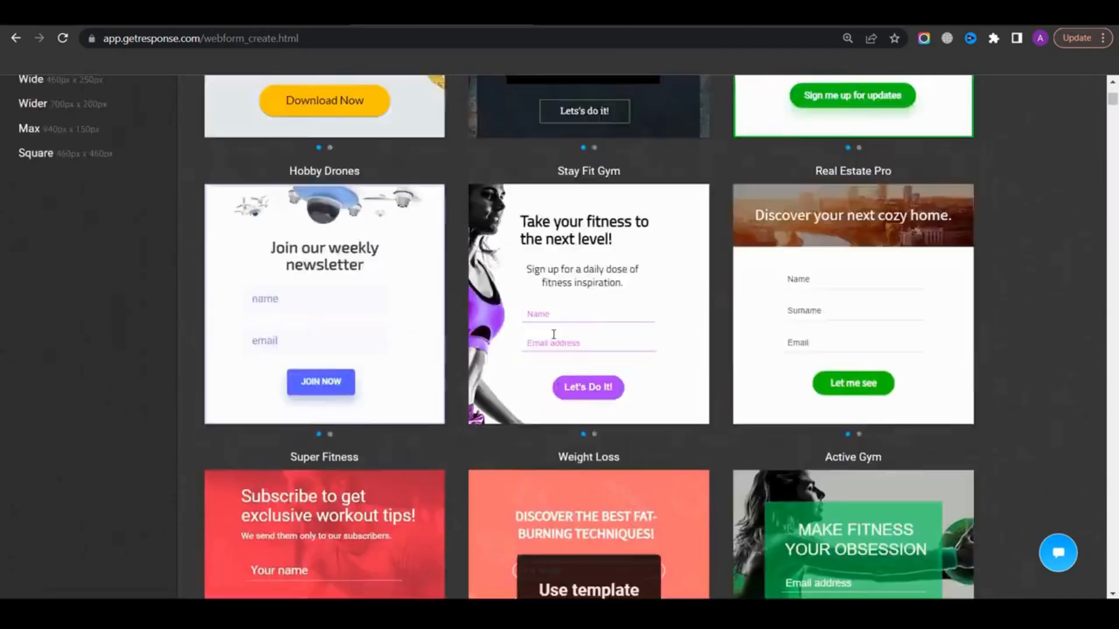
scroll(554, 335, "up", 20)
scroll(524, 466, "up", 4)
scroll(473, 274, "down", 1)
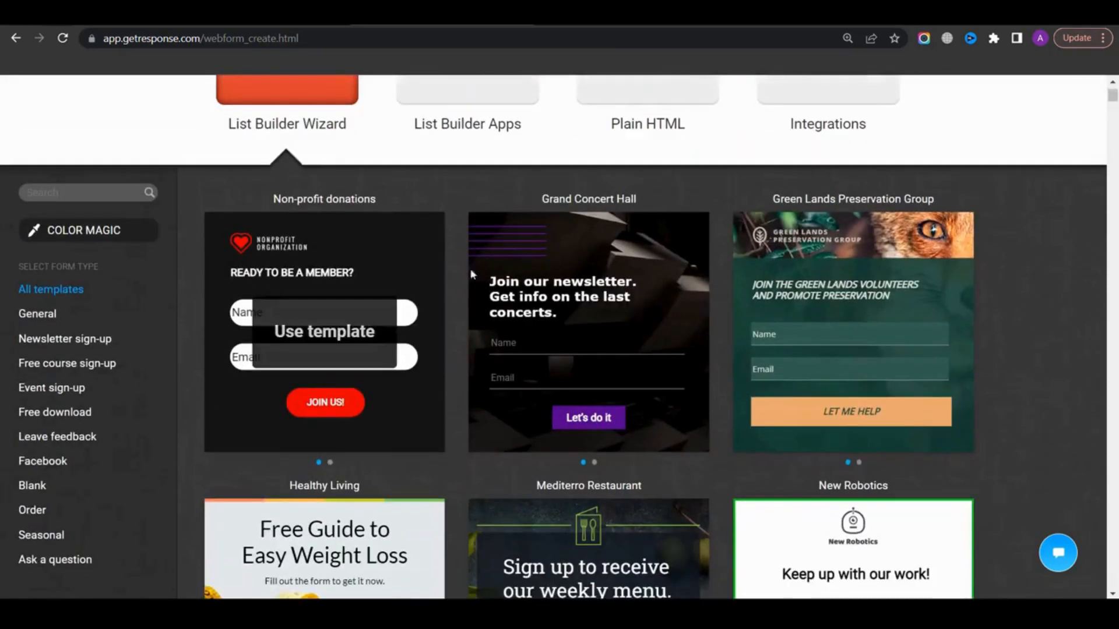
scroll(473, 274, "down", 4)
scroll(493, 327, "up", 3)
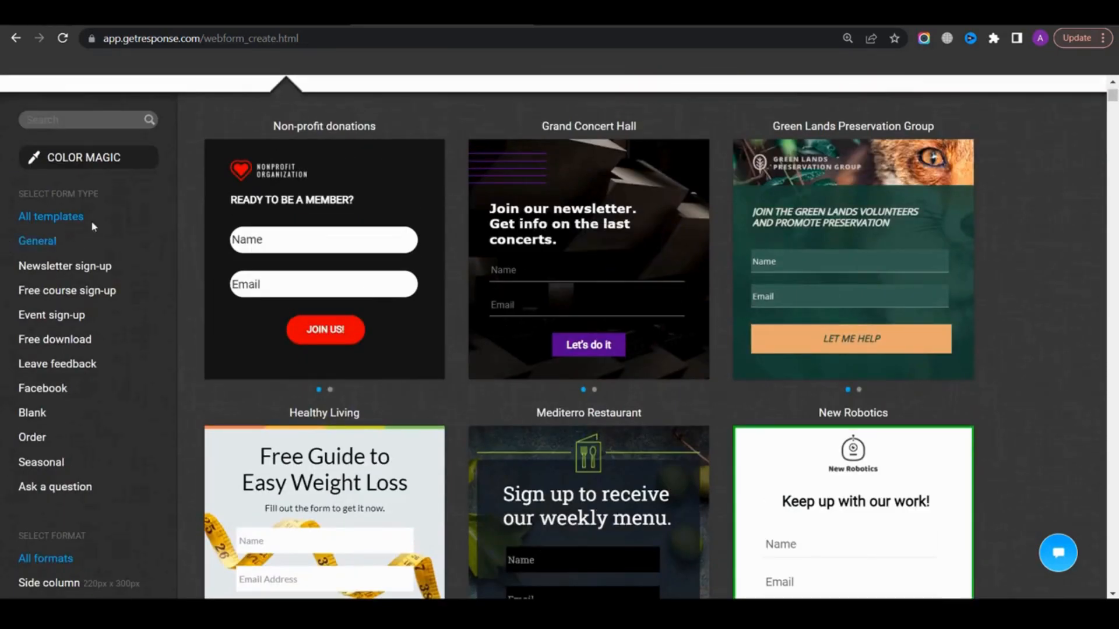
scroll(53, 335, "down", 3)
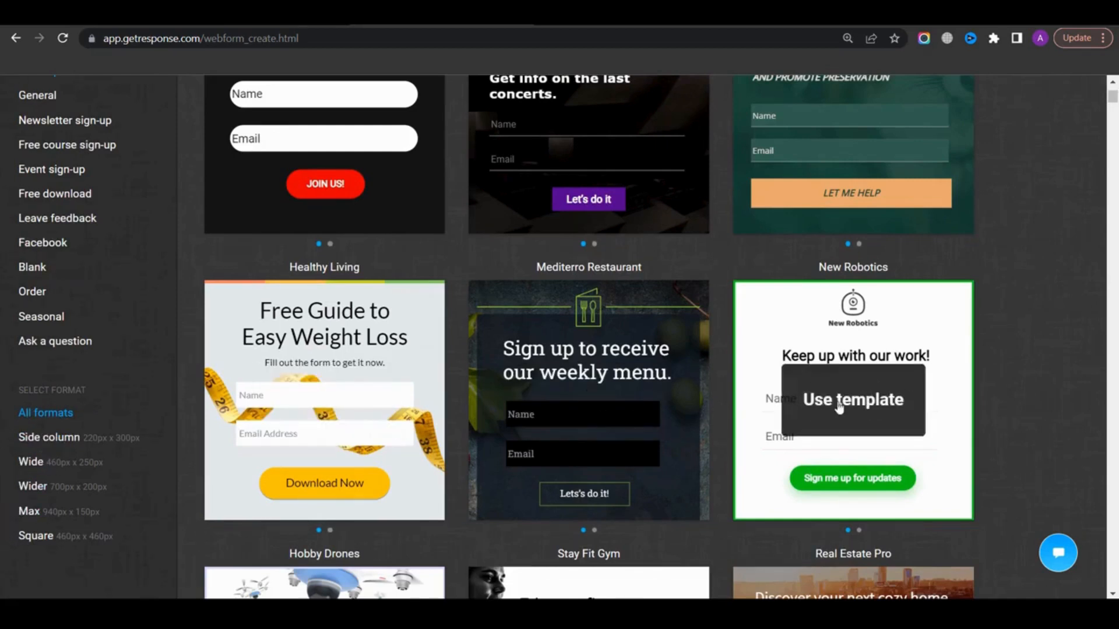
Create the form from the New Robotics template and open the logo's image library, closing it without changes
left_click(836, 406)
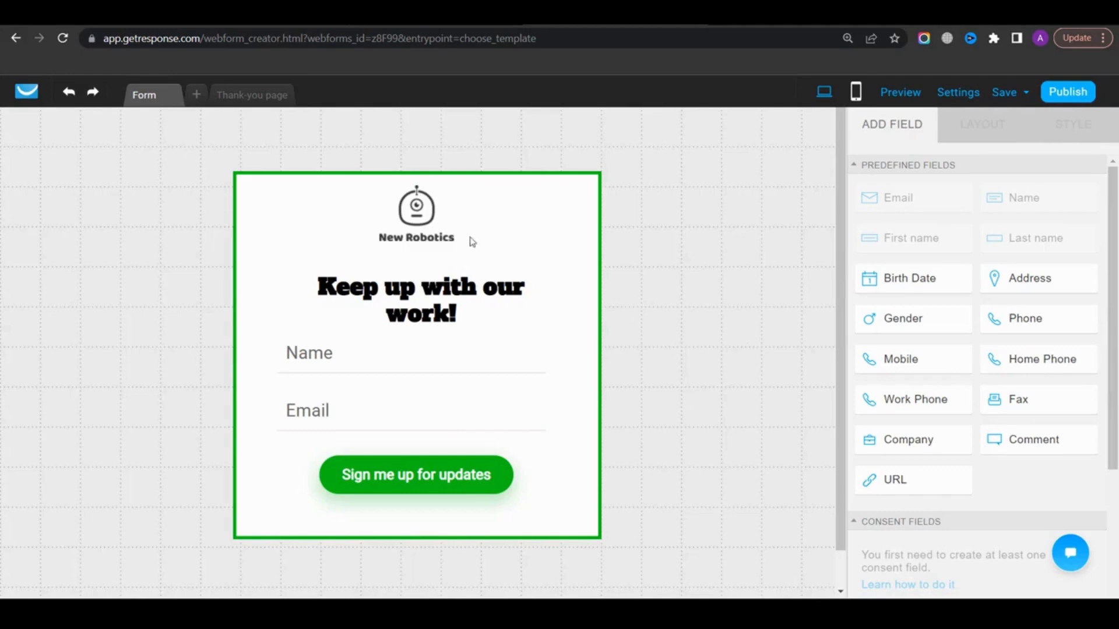
left_click(426, 229)
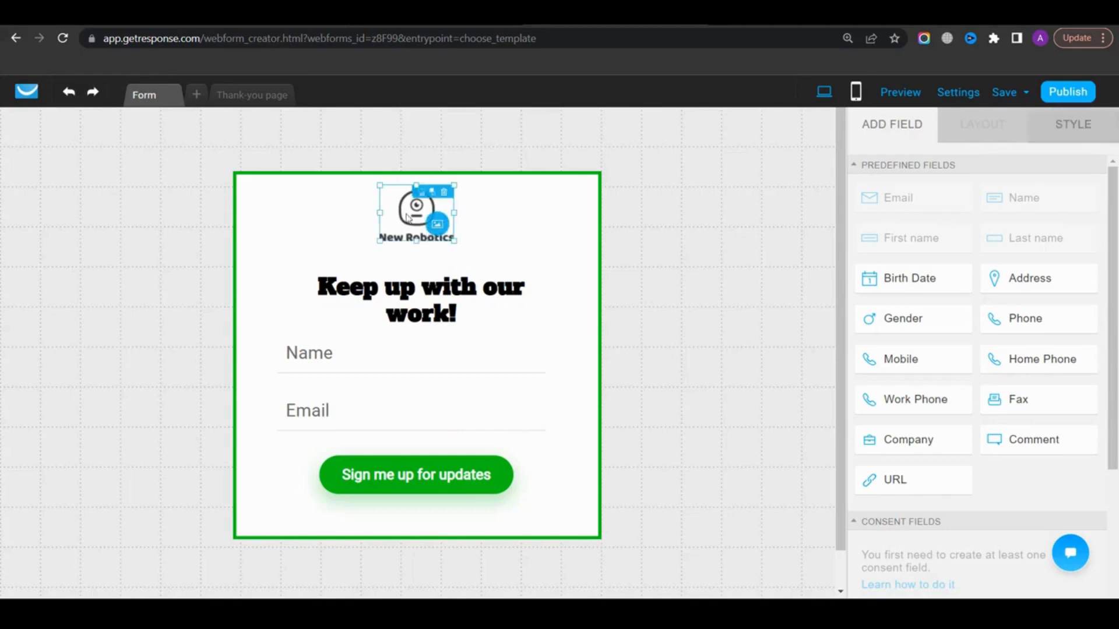
left_click(437, 225)
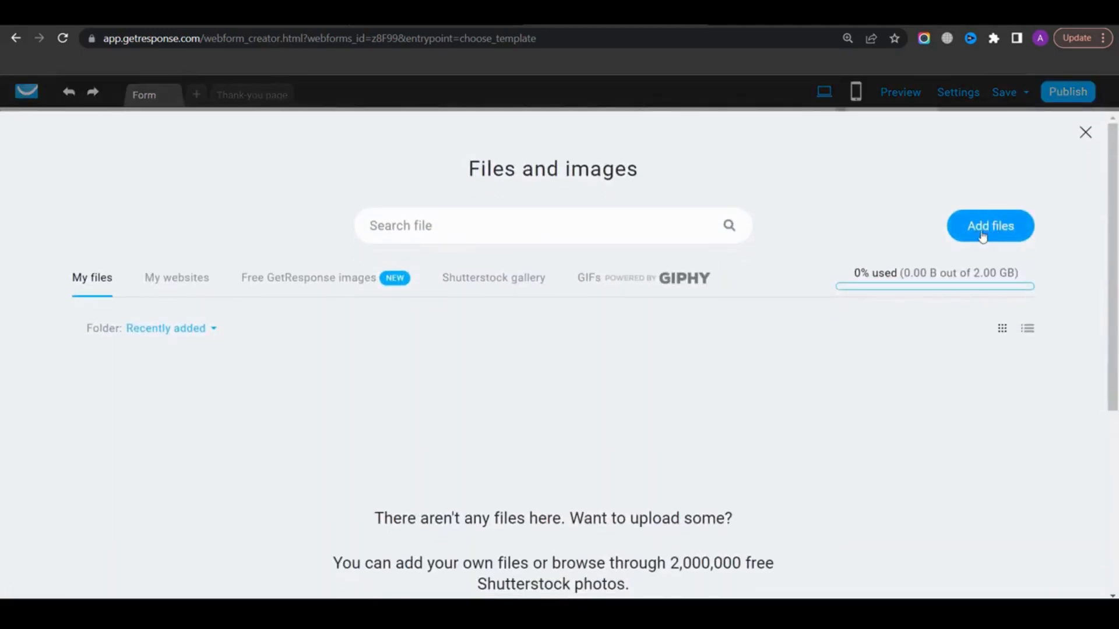
left_click(1085, 132)
Change the headline to 'Download our free guide now' and set its font to Archivo Black
left_click(424, 299)
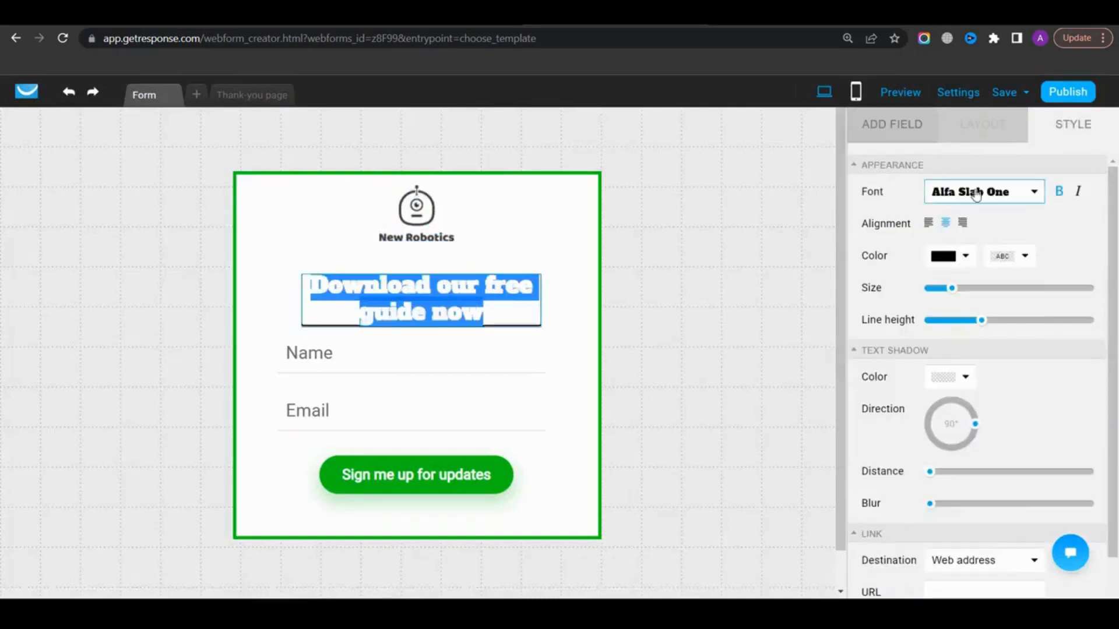
left_click(984, 191)
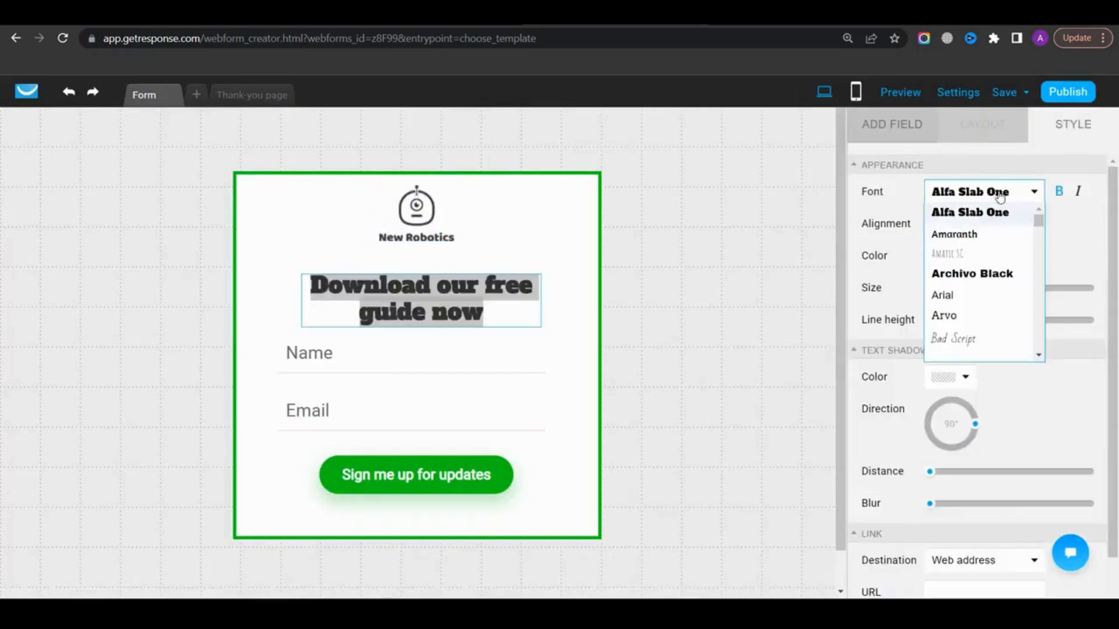
left_click(967, 274)
Color the headline red and set its text size to 32
left_click(964, 257)
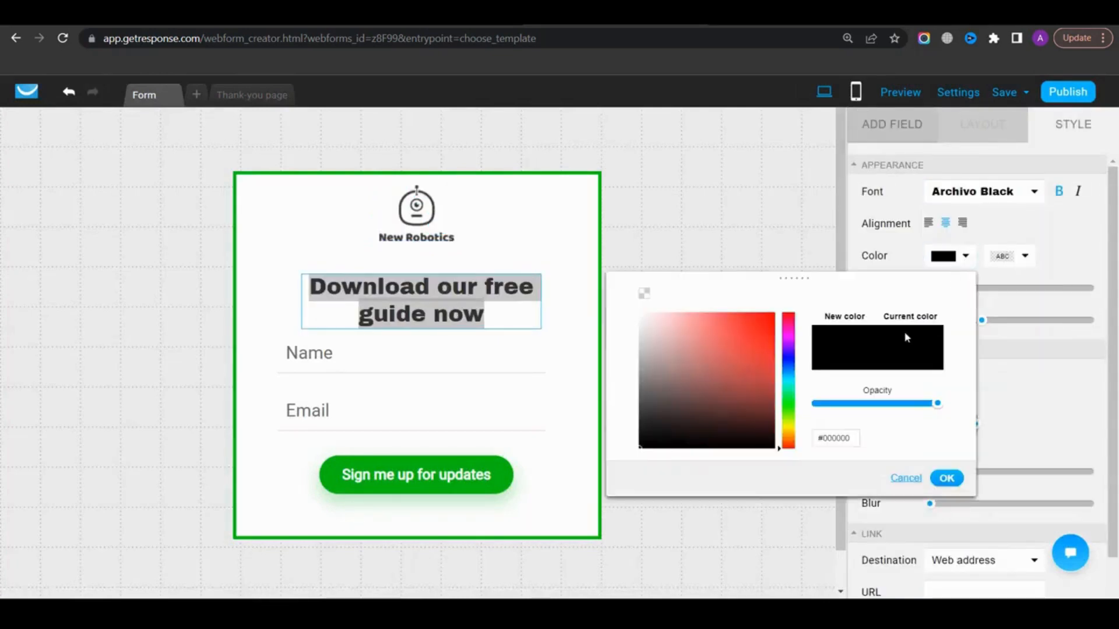
left_click(767, 313)
left_click(941, 474)
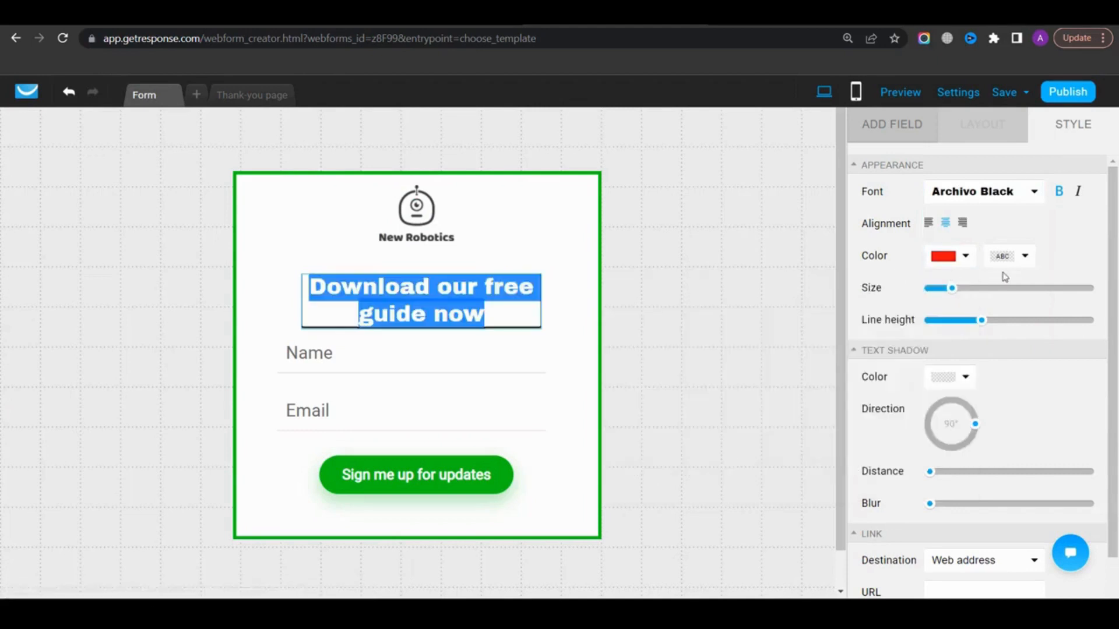
mouse_move(950, 288)
left_mouse_down()
mouse_move(1014, 288)
mouse_move(955, 299)
left_mouse_up()
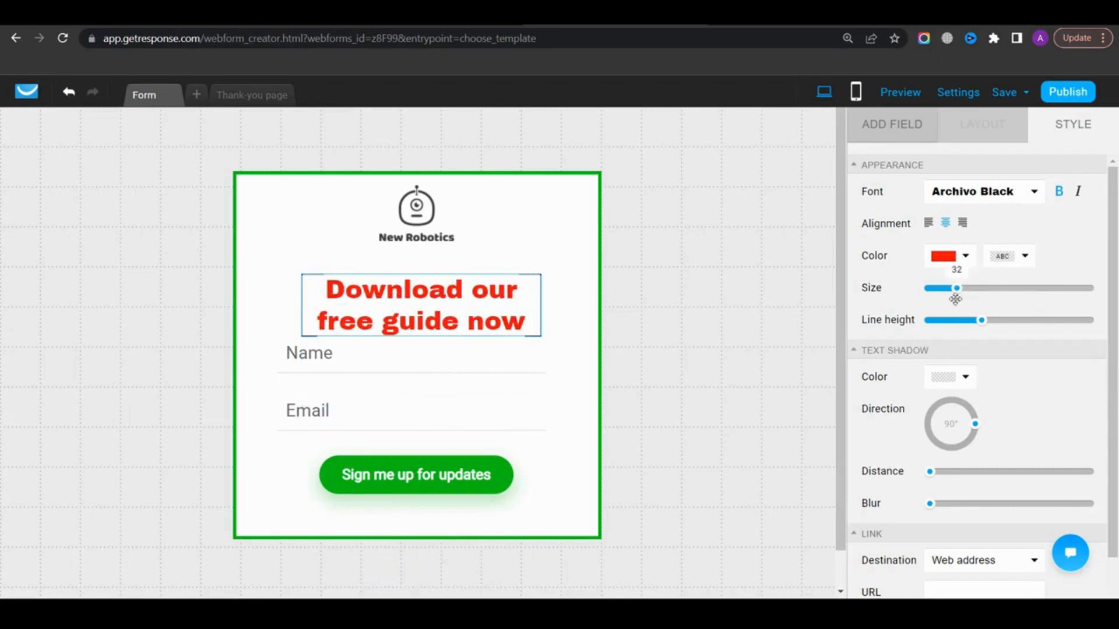
Delete the Name field and add a Mobile field in its place above Email
scroll(965, 245, "down", 2)
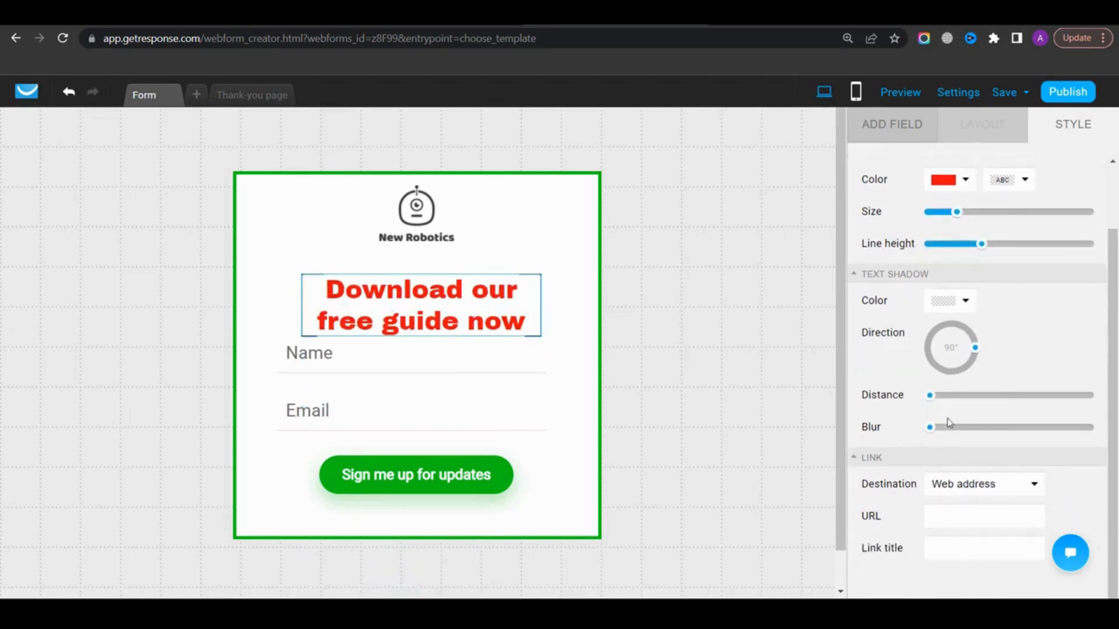
scroll(929, 356, "up", 2)
left_click(454, 332)
left_click(366, 369)
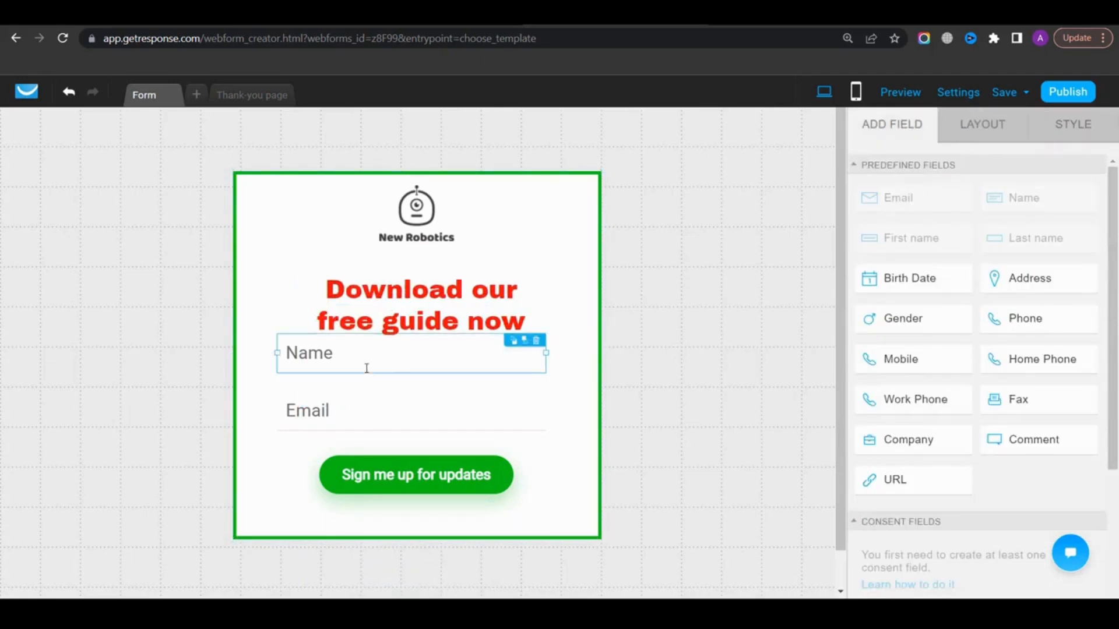
left_click(536, 340)
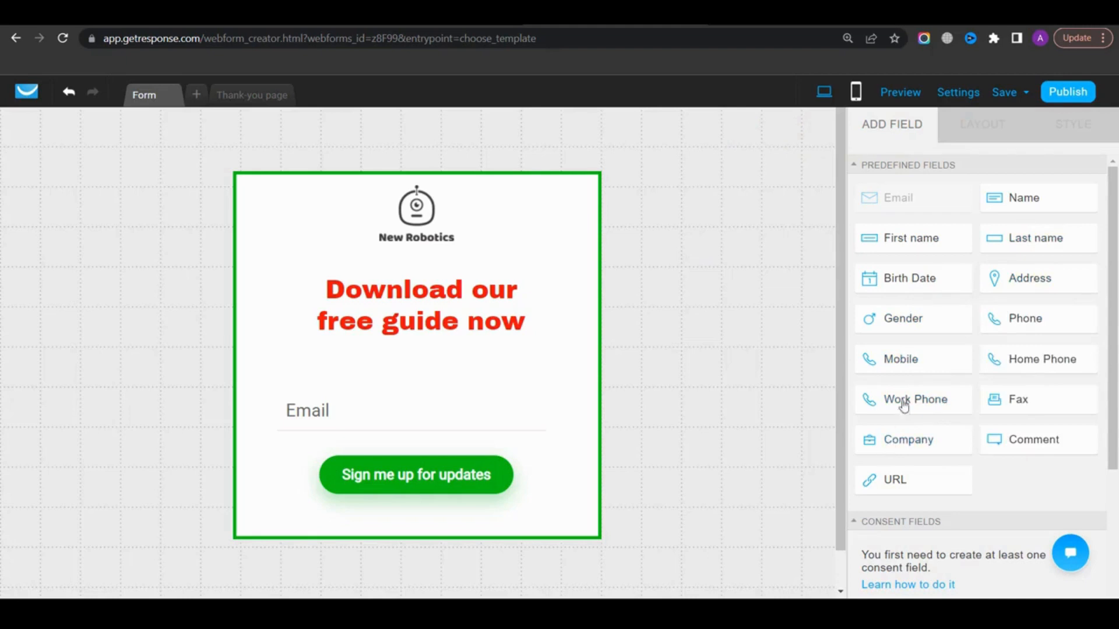
left_click_drag(899, 362, 389, 372)
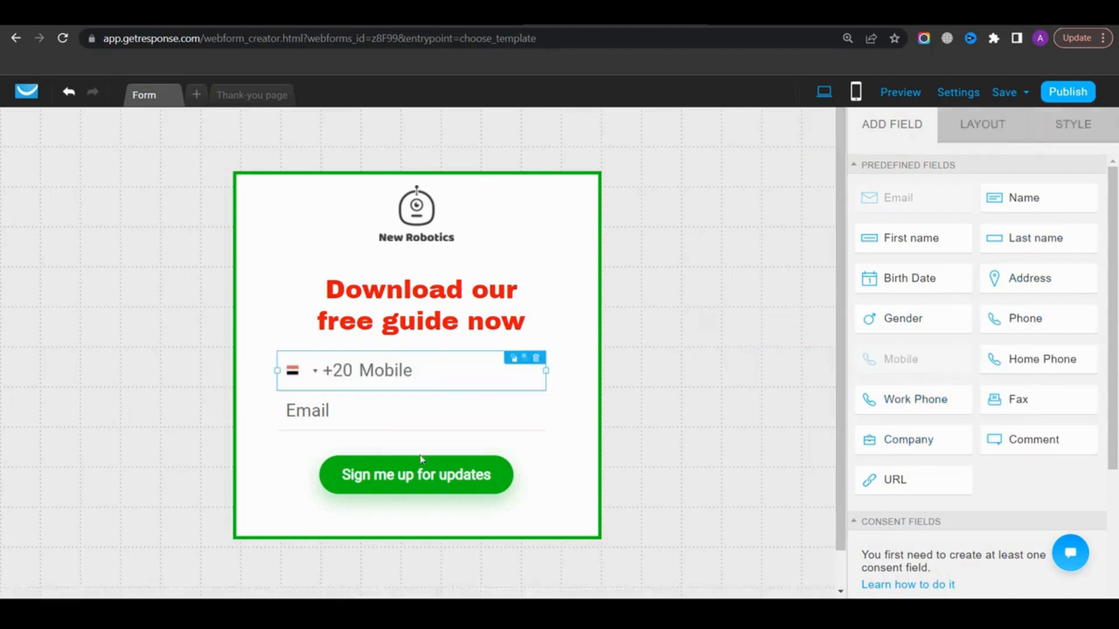
Relabel the signup button 'Download Now' and set its label font to Alfa Slab One
left_click(441, 479)
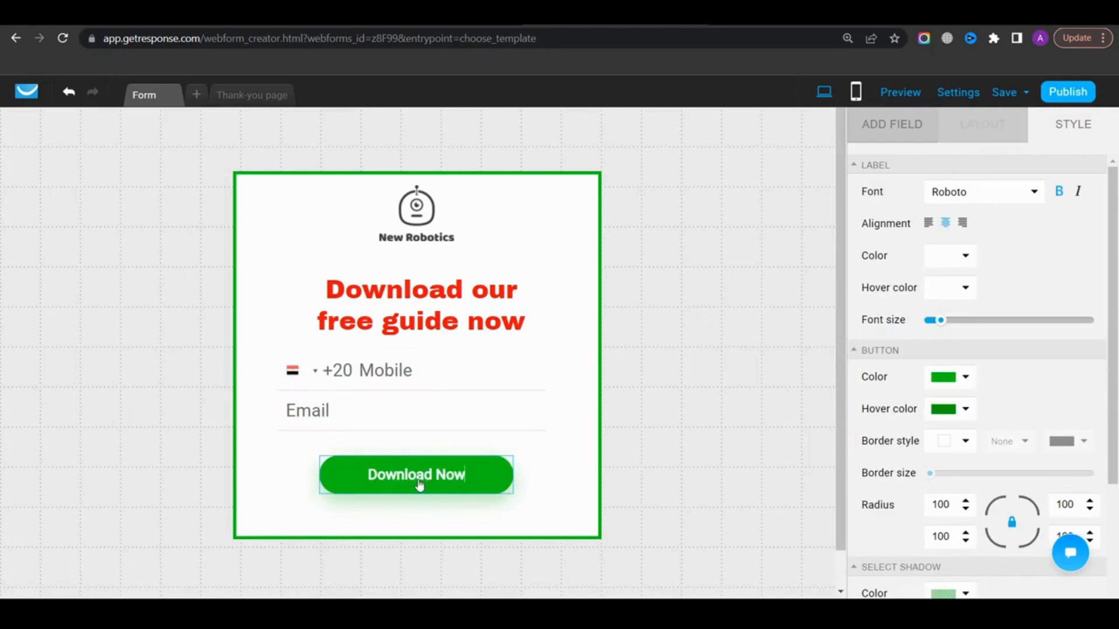
left_click(979, 192)
left_click(966, 211)
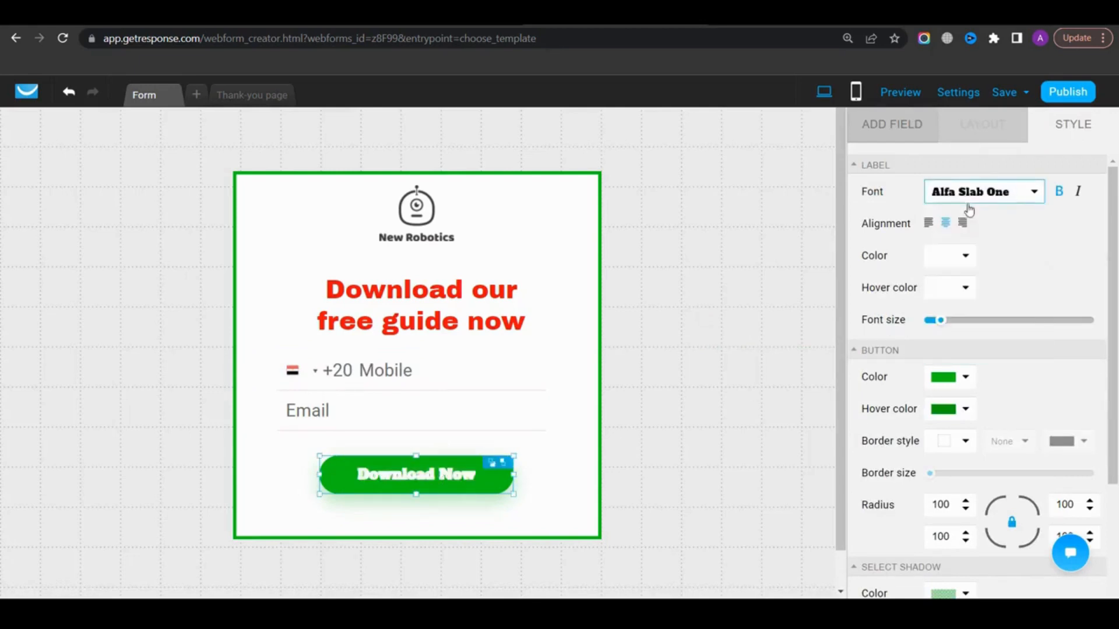
Color the button black and enlarge its label font size
left_click(957, 377)
left_click(625, 336)
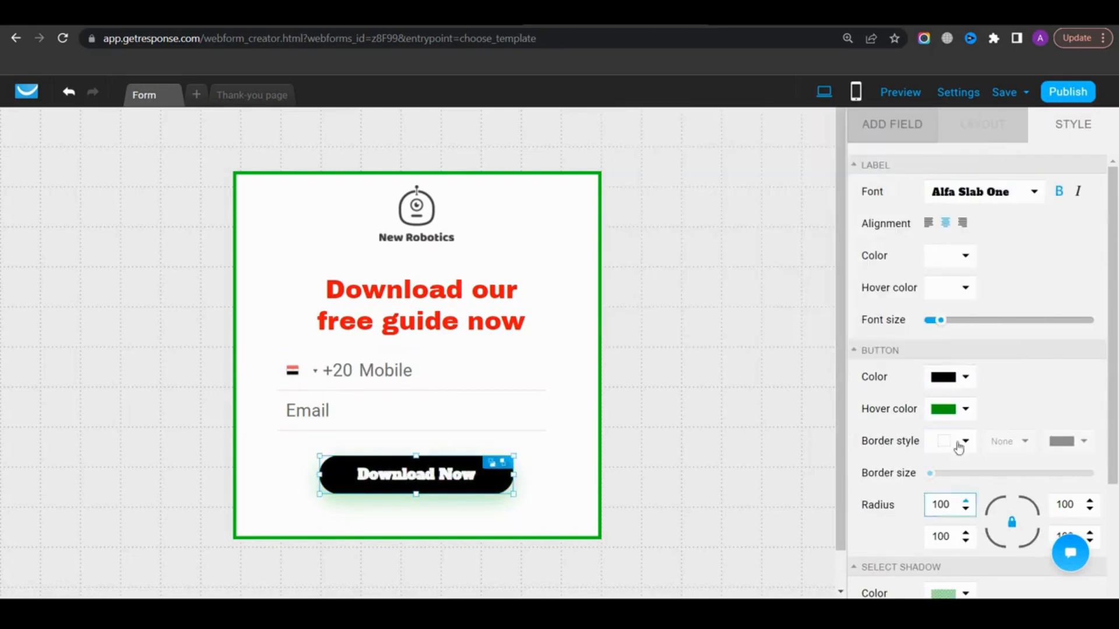
left_click(946, 444)
left_click_drag(939, 325, 943, 322)
scroll(961, 292, "down", 4)
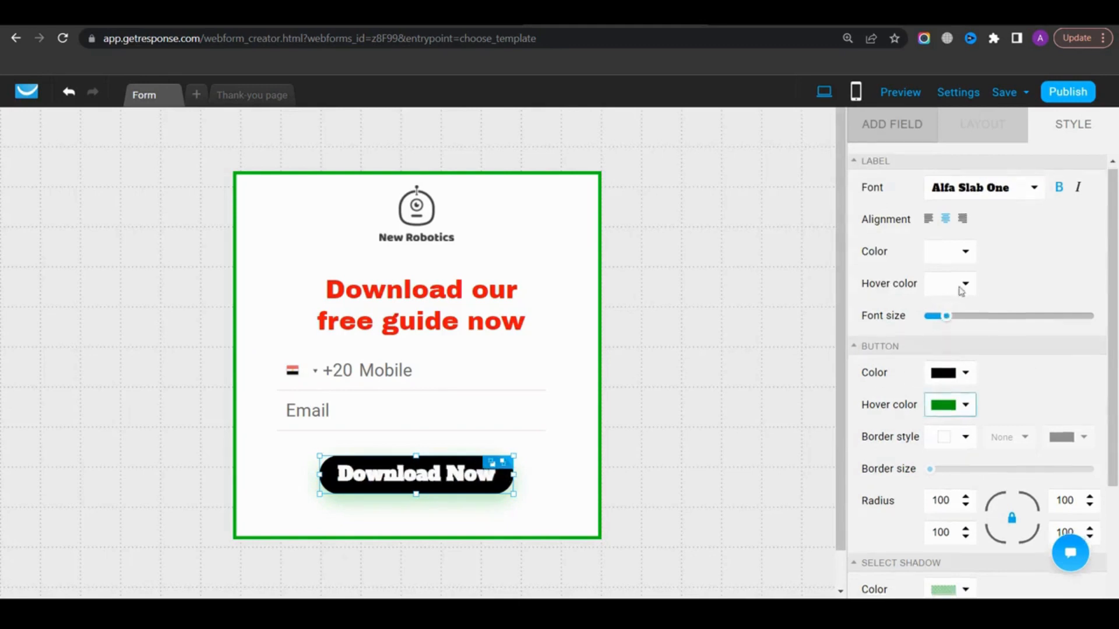
left_click(944, 335)
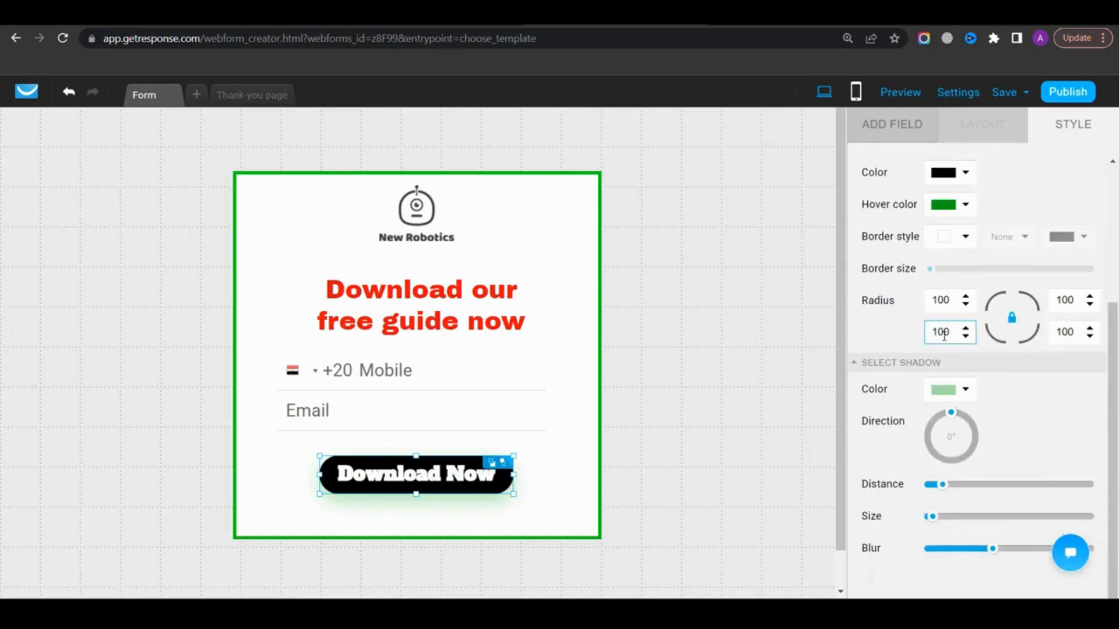
Name the form '1st webform' in the form settings
left_click(971, 98)
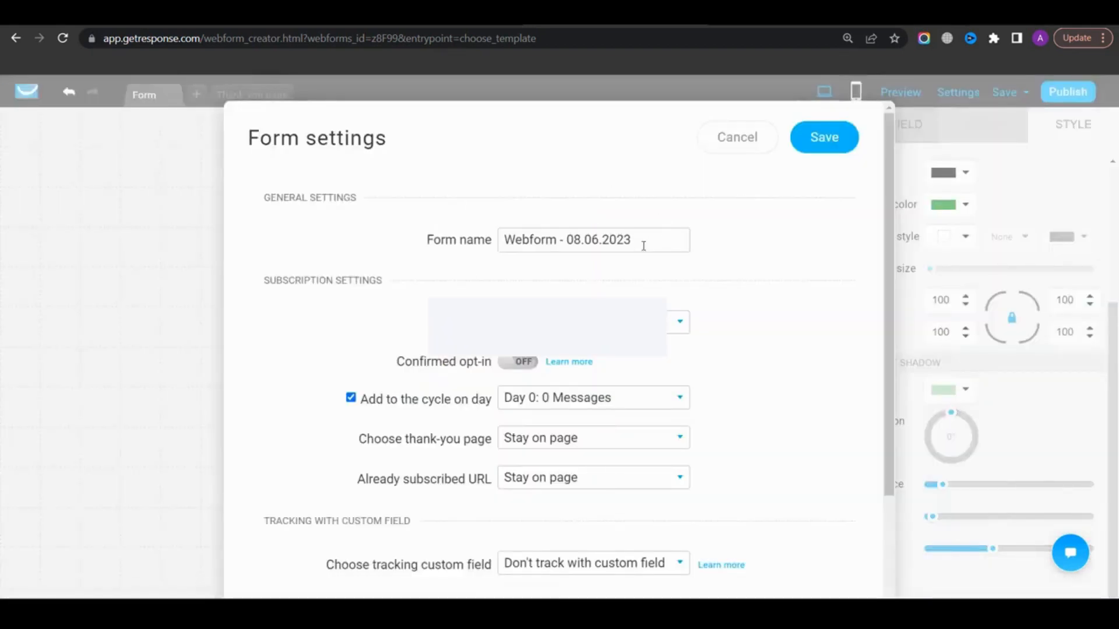
left_click_drag(643, 246, 503, 245)
type("1st webform")
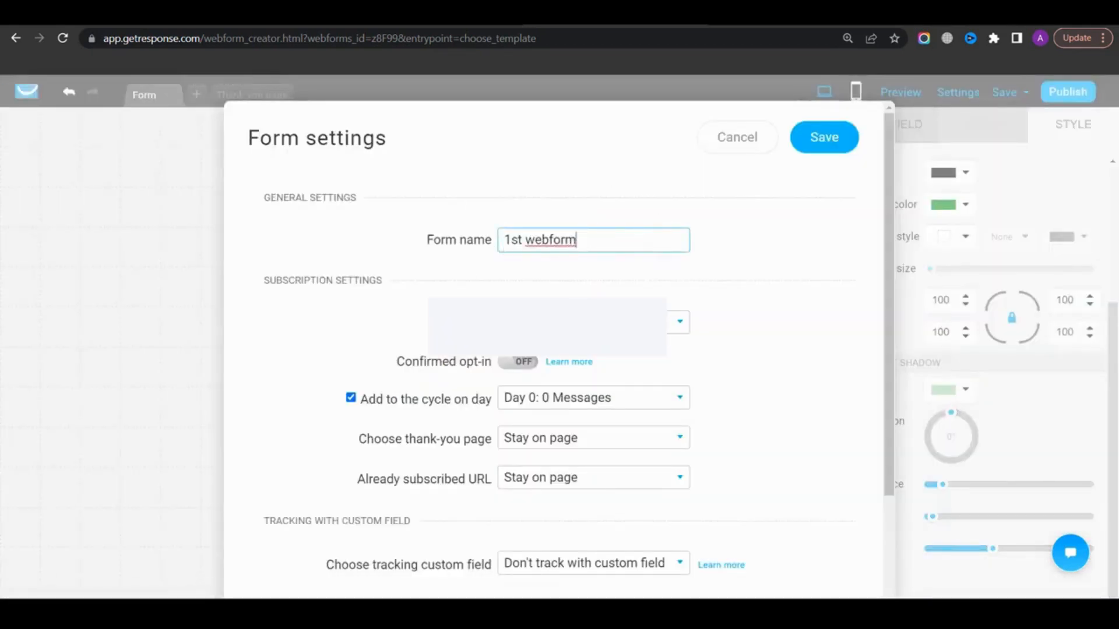
Assign the form to the getresponse_list_tutorial list and turn off adding contacts to the cycle
left_click(679, 321)
left_click(562, 373)
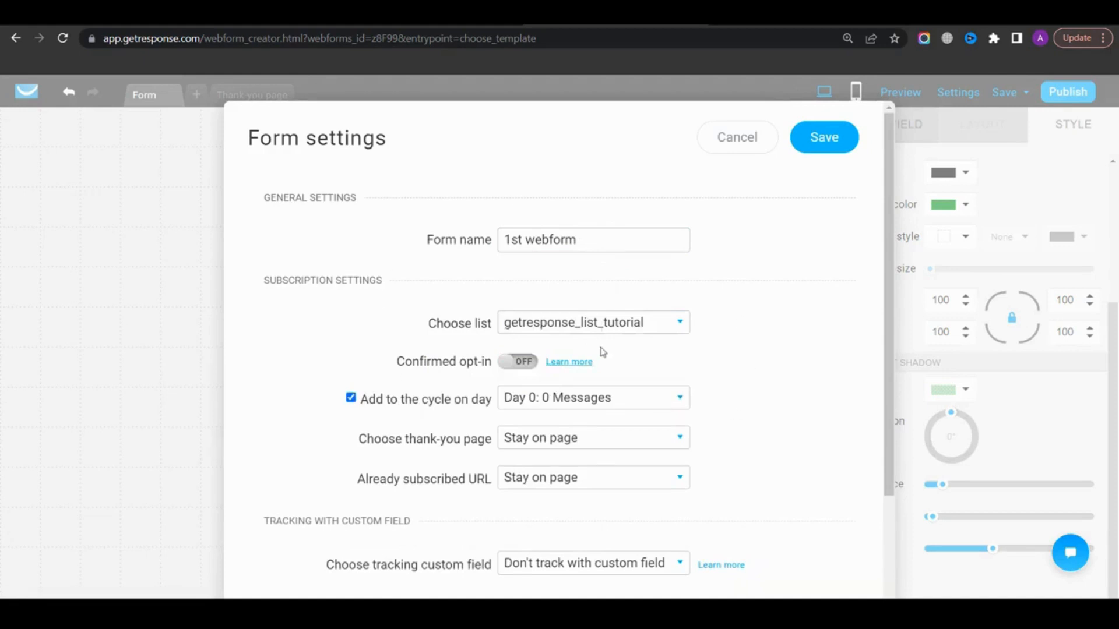
left_click(360, 406)
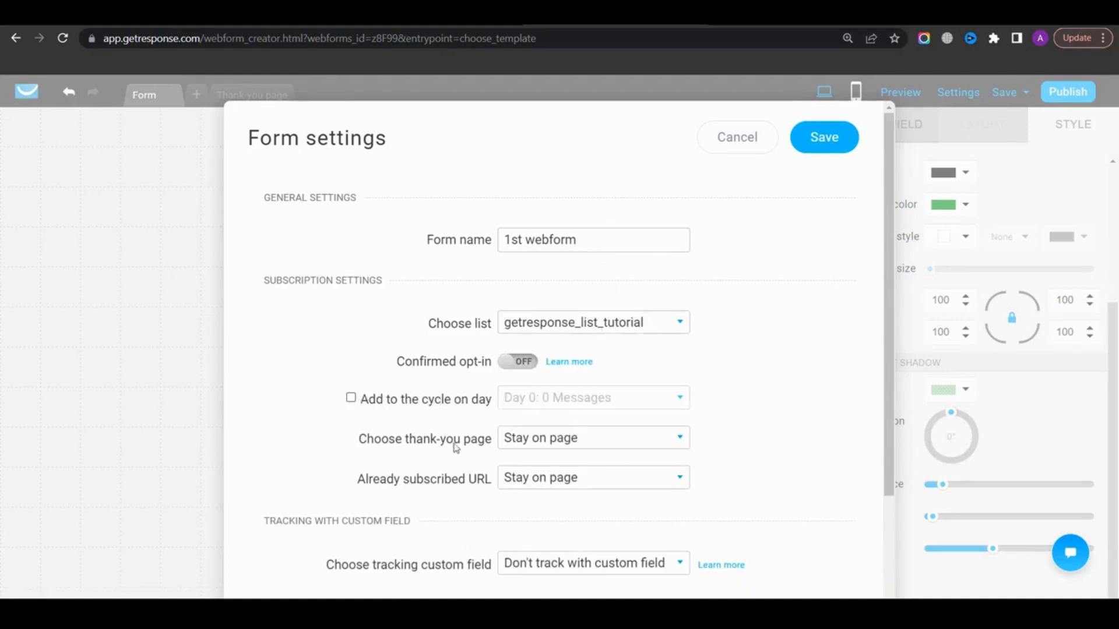
Set the thank-you page option to Custom
left_click(536, 439)
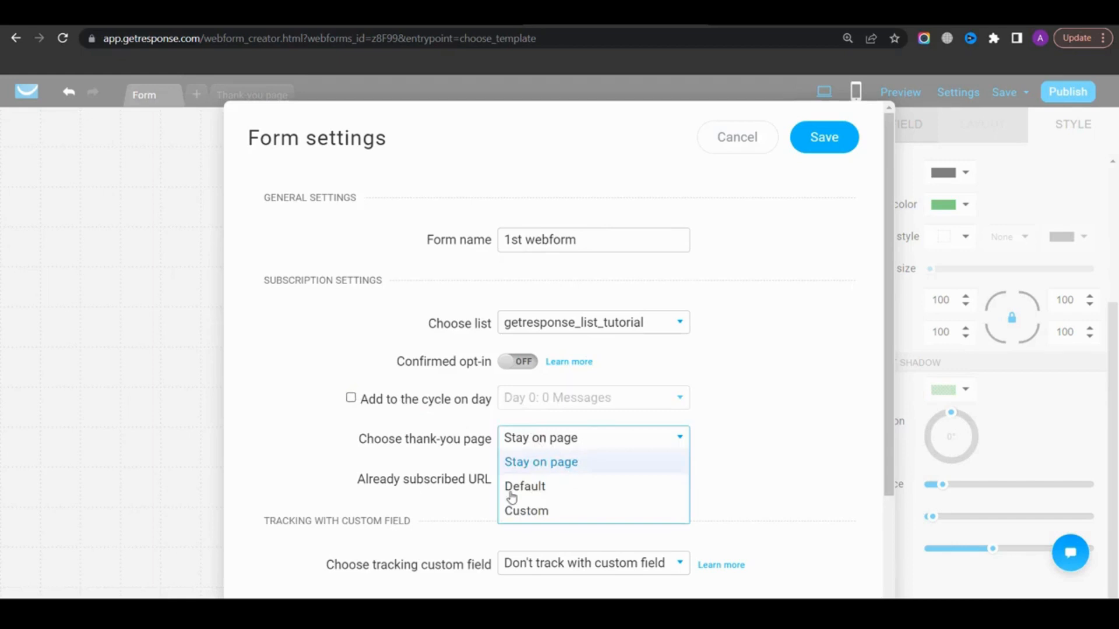
left_click(536, 512)
Review the remaining form settings and save them
scroll(581, 418, "down", 1)
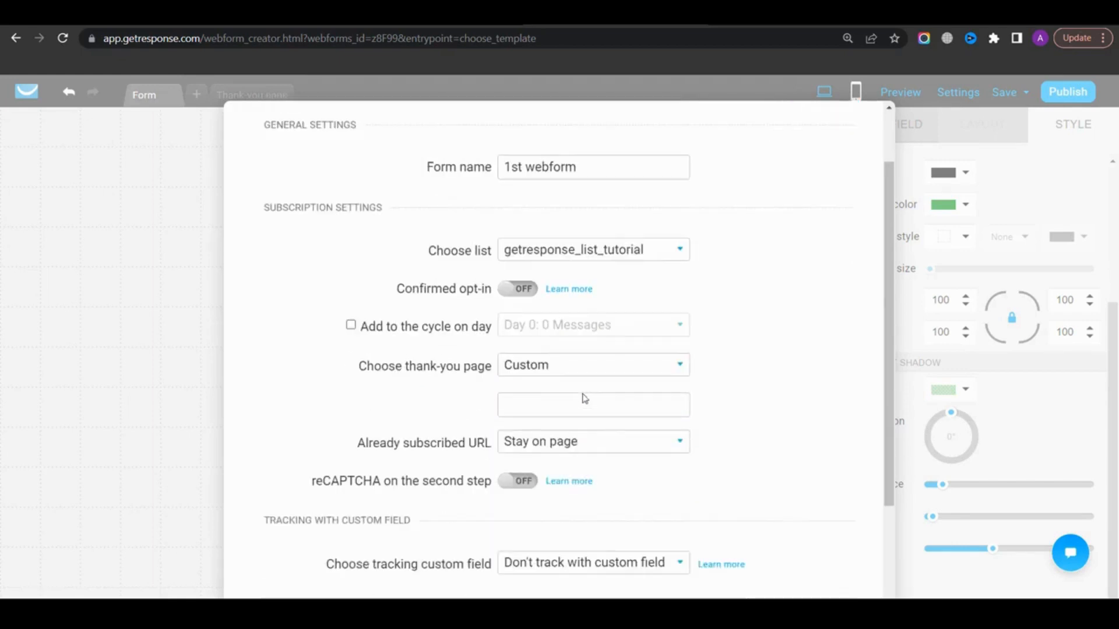
scroll(580, 402, "down", 1)
scroll(583, 379, "up", 2)
scroll(550, 337, "down", 2)
scroll(539, 393, "up", 2)
scroll(582, 373, "down", 1)
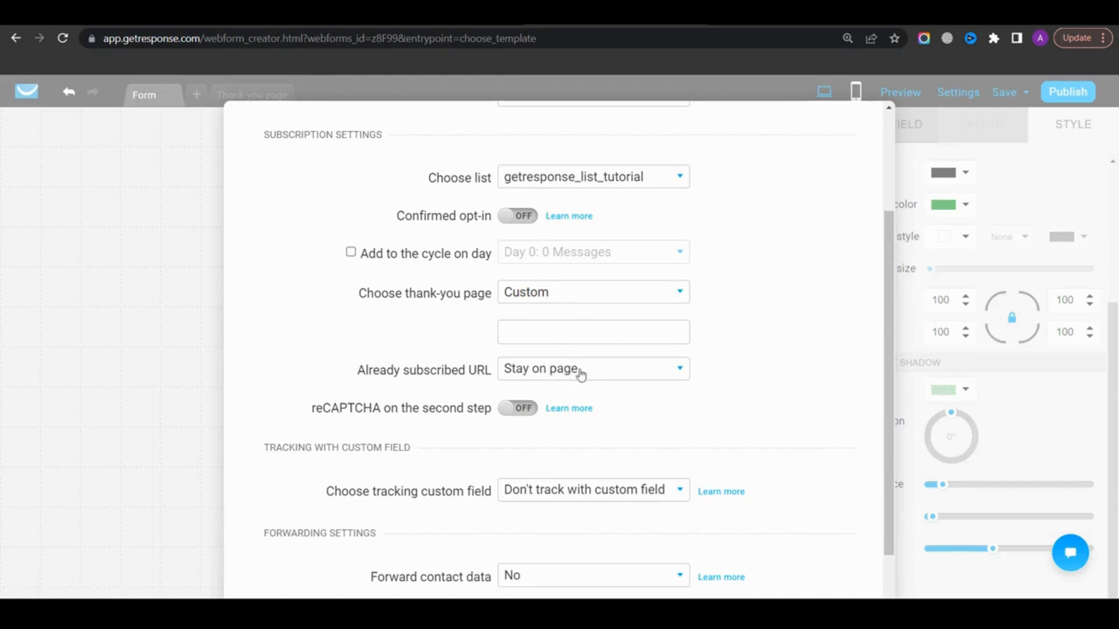
scroll(553, 376, "down", 1)
scroll(565, 349, "up", 1)
scroll(564, 367, "up", 3)
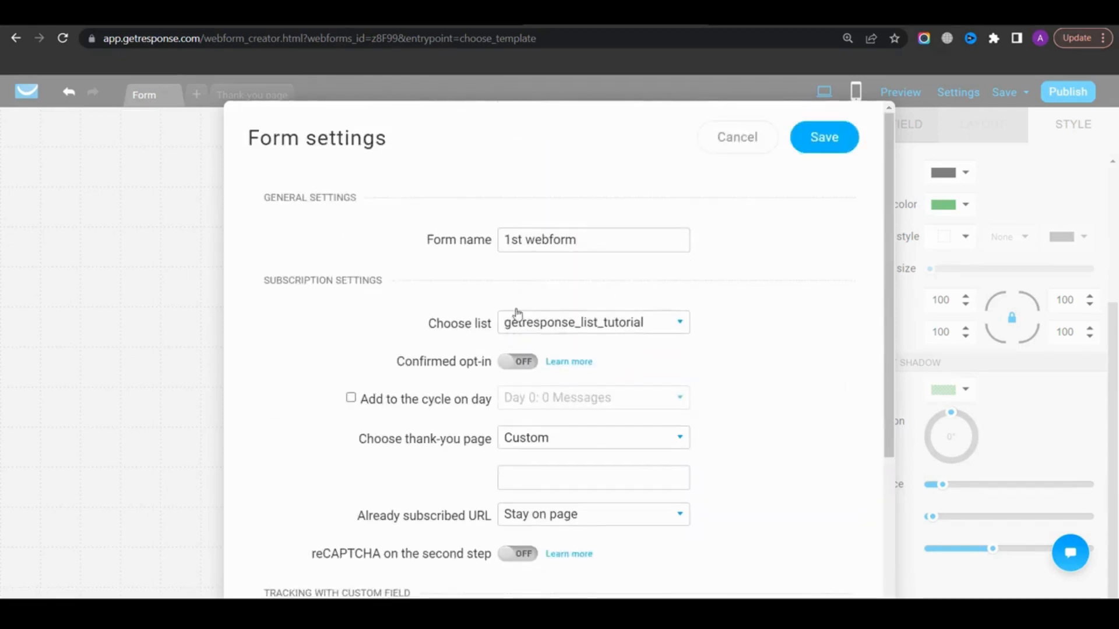
left_click(839, 146)
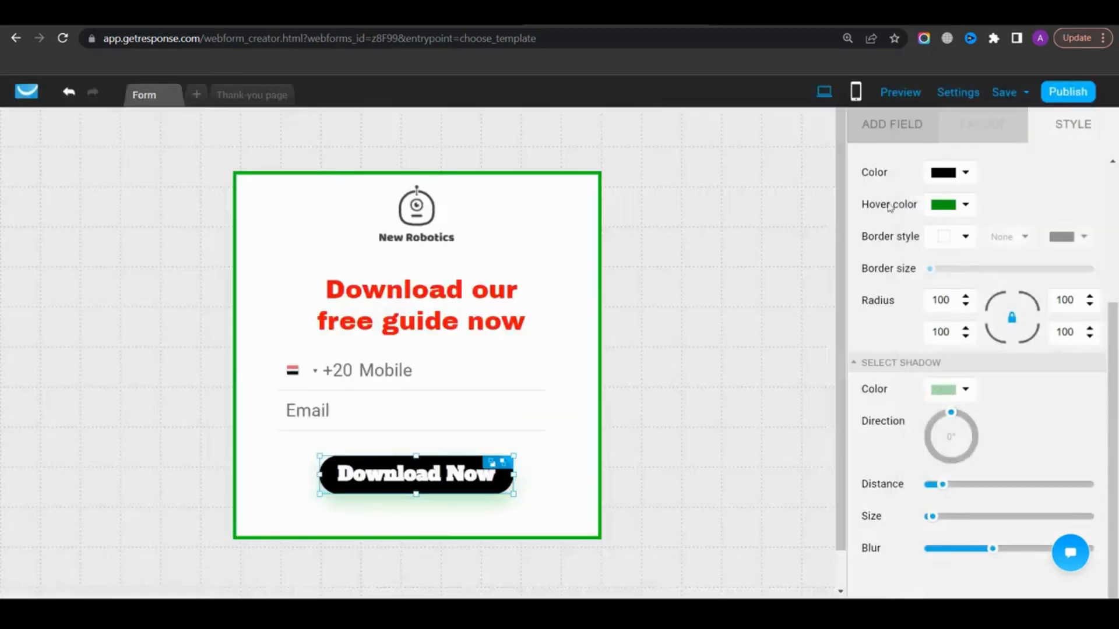
Publish the form and copy its JavaScript embed code
left_click(1069, 92)
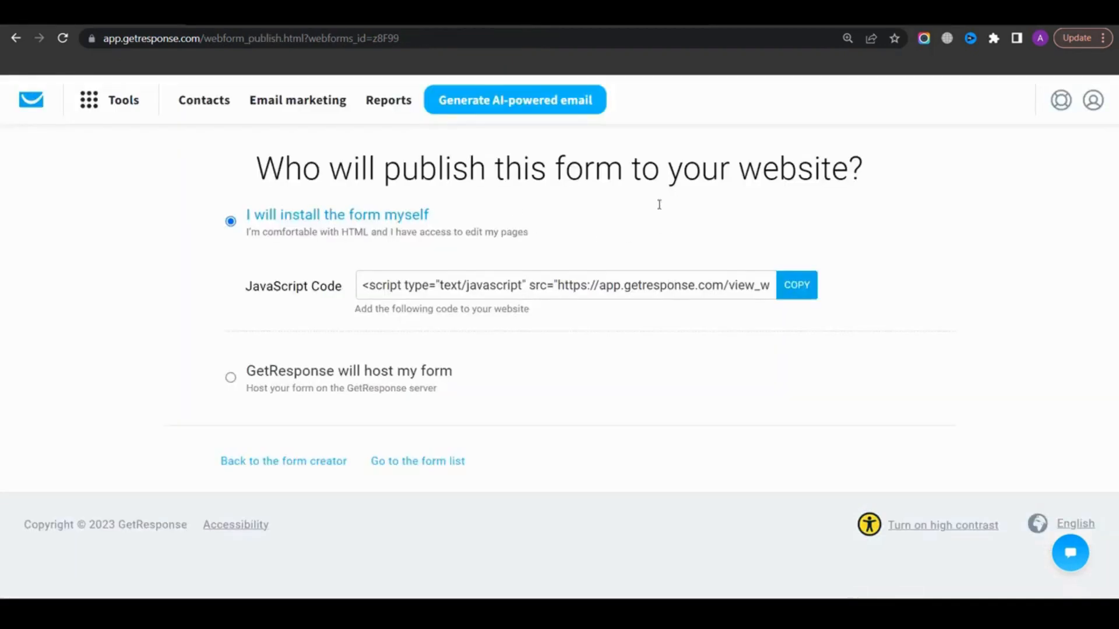
left_click(491, 287)
left_click(541, 287)
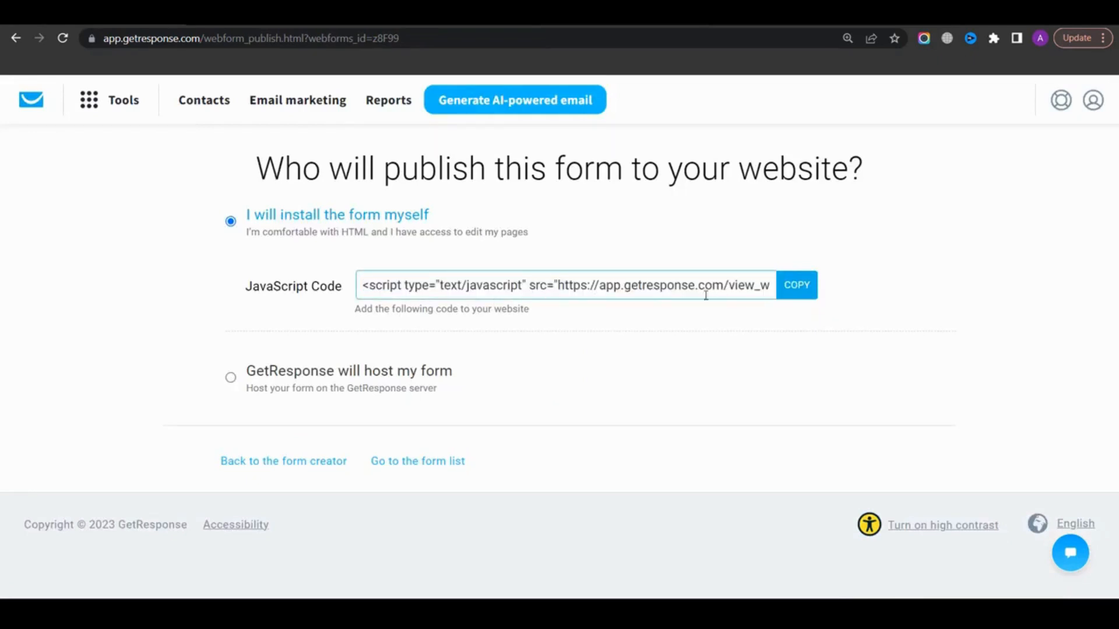
left_click(790, 296)
left_click(784, 295)
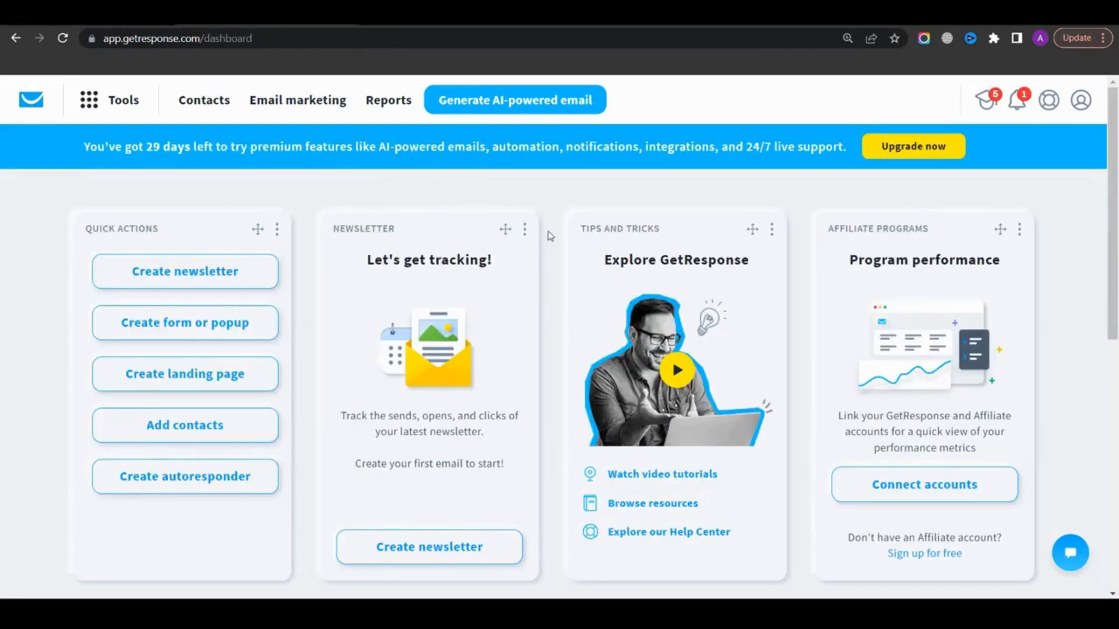
Open Landing pages from the tools menu and start creating a landing page
left_click(131, 105)
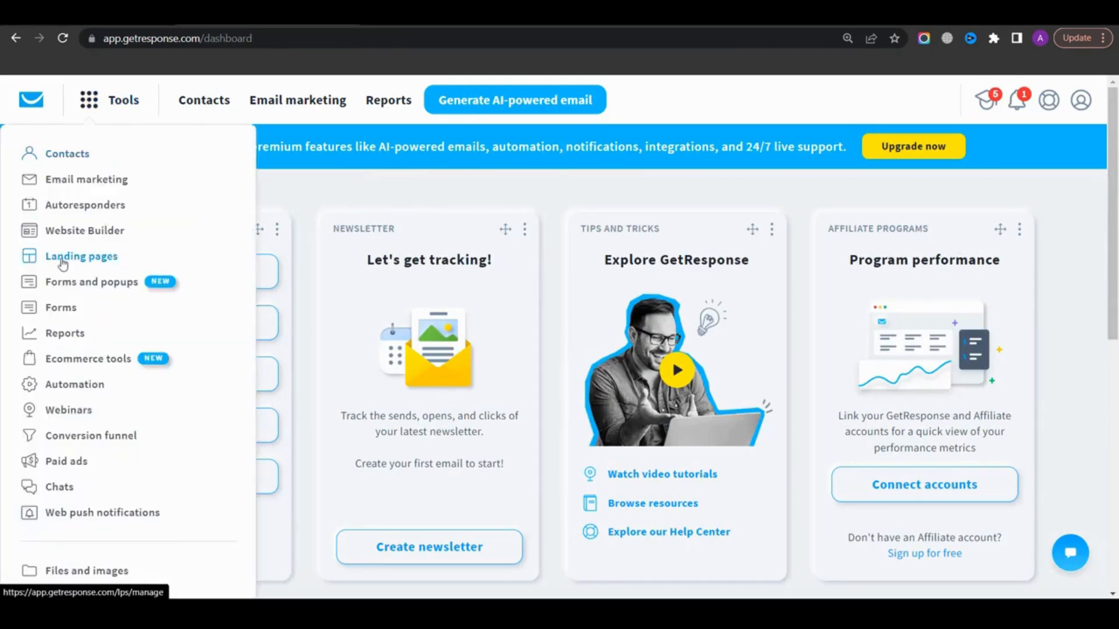
left_click(63, 261)
scroll(670, 343, "down", 3)
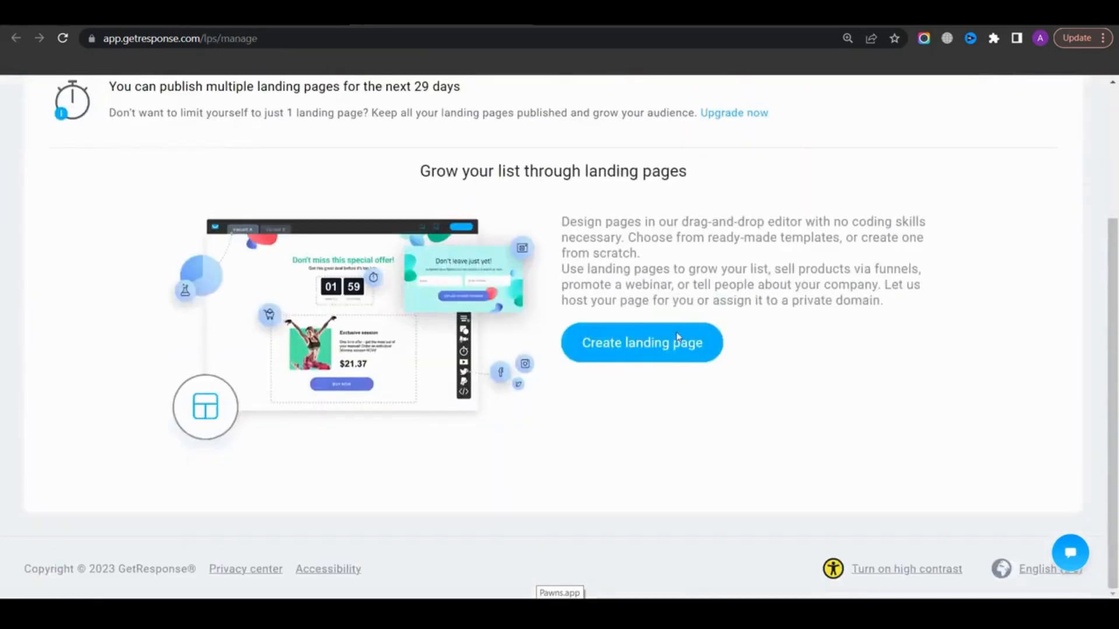
left_click(653, 353)
Browse the landing page template gallery
scroll(699, 245, "down", 8)
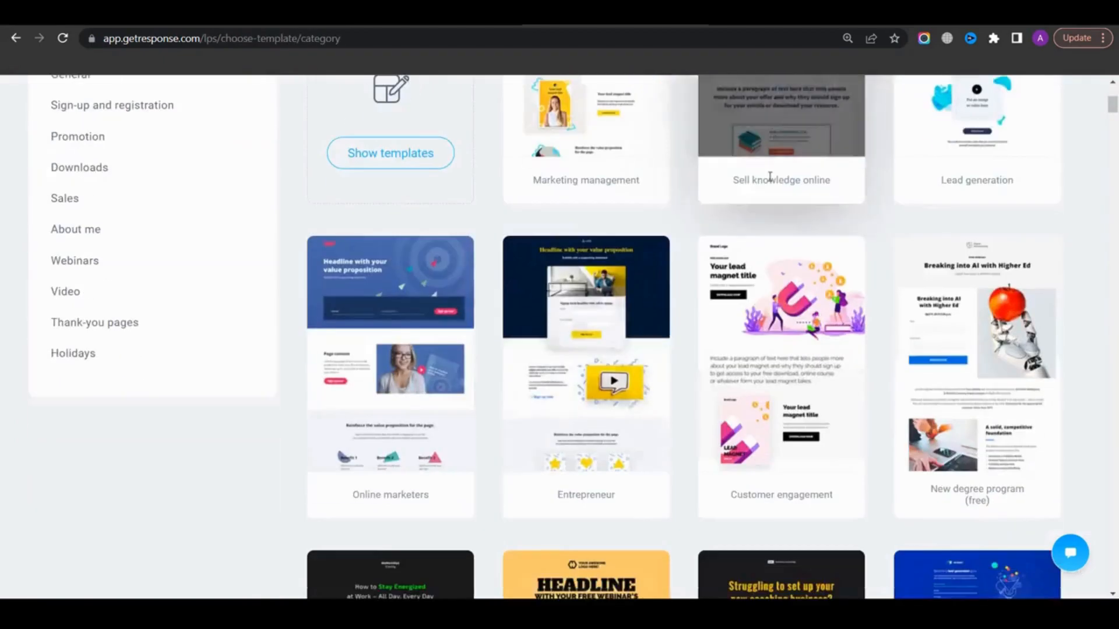
scroll(562, 233, "down", 20)
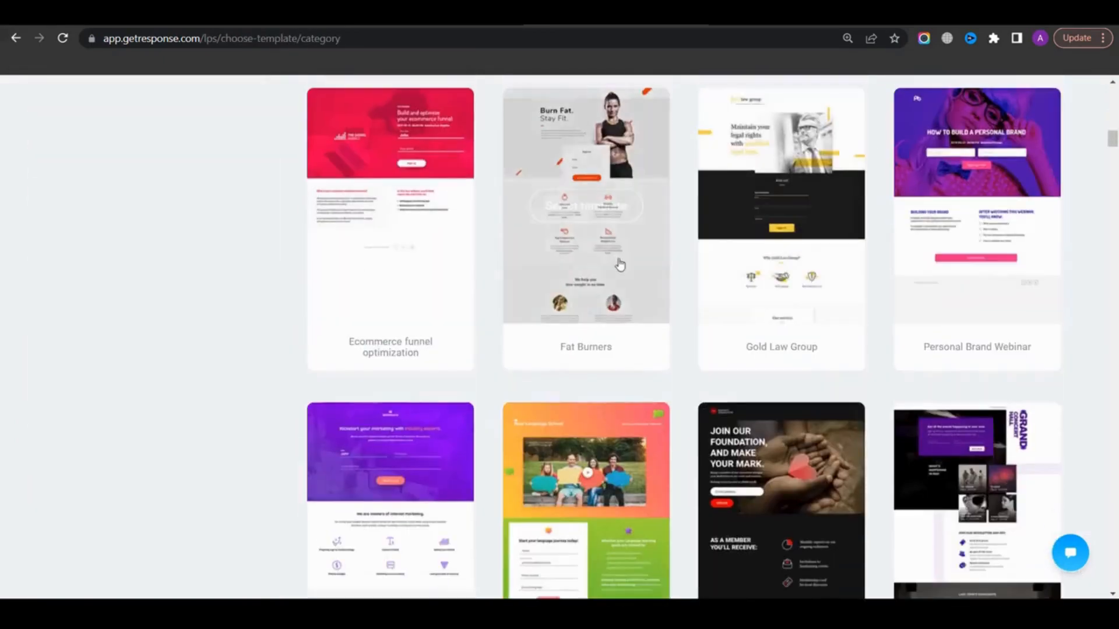
scroll(619, 262, "up", 20)
scroll(524, 286, "up", 8)
scroll(230, 224, "down", 1)
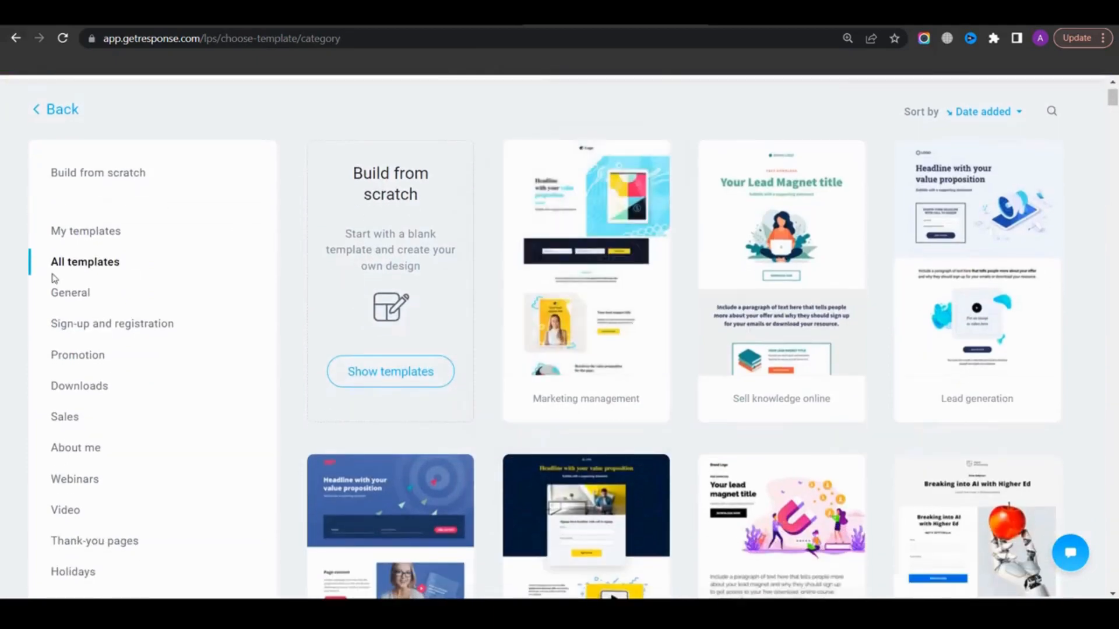
scroll(87, 308, "down", 3)
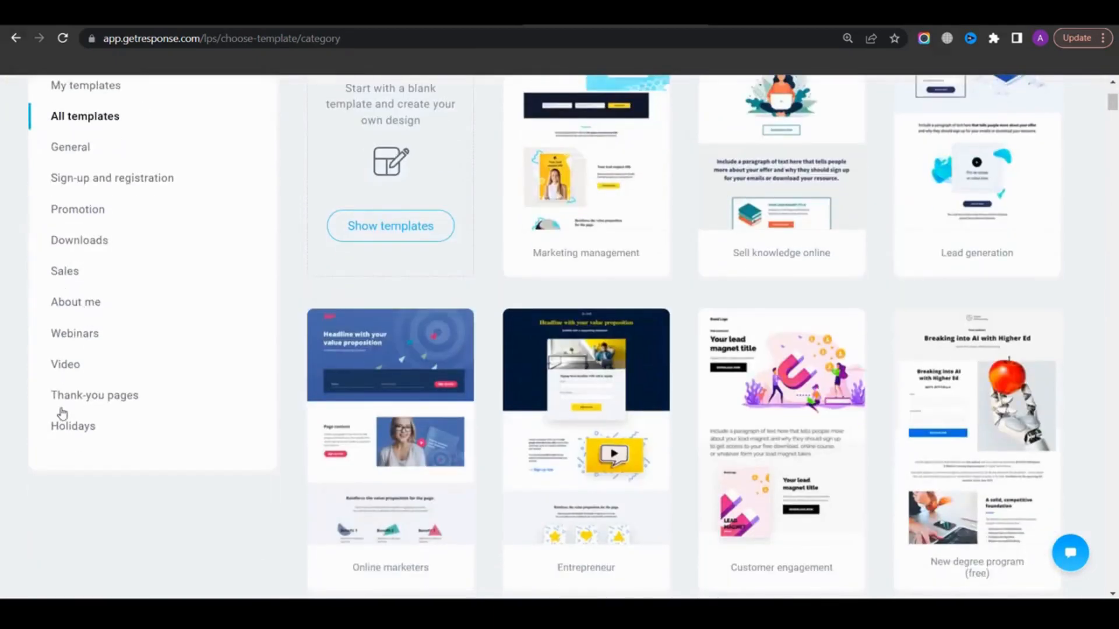
scroll(799, 377, "up", 4)
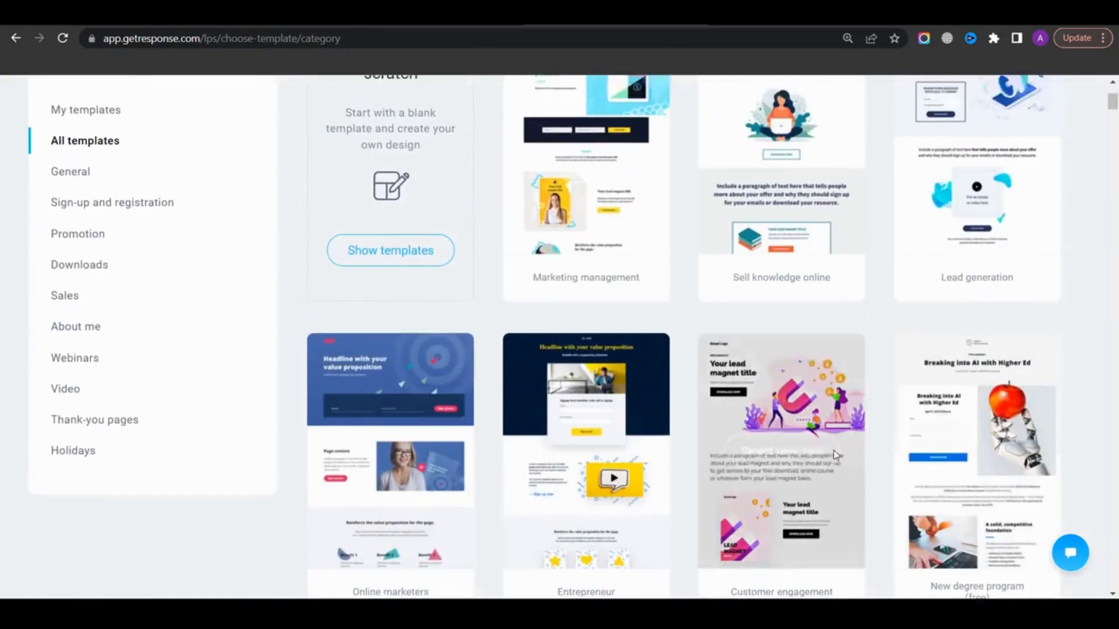
scroll(473, 312, "down", 4)
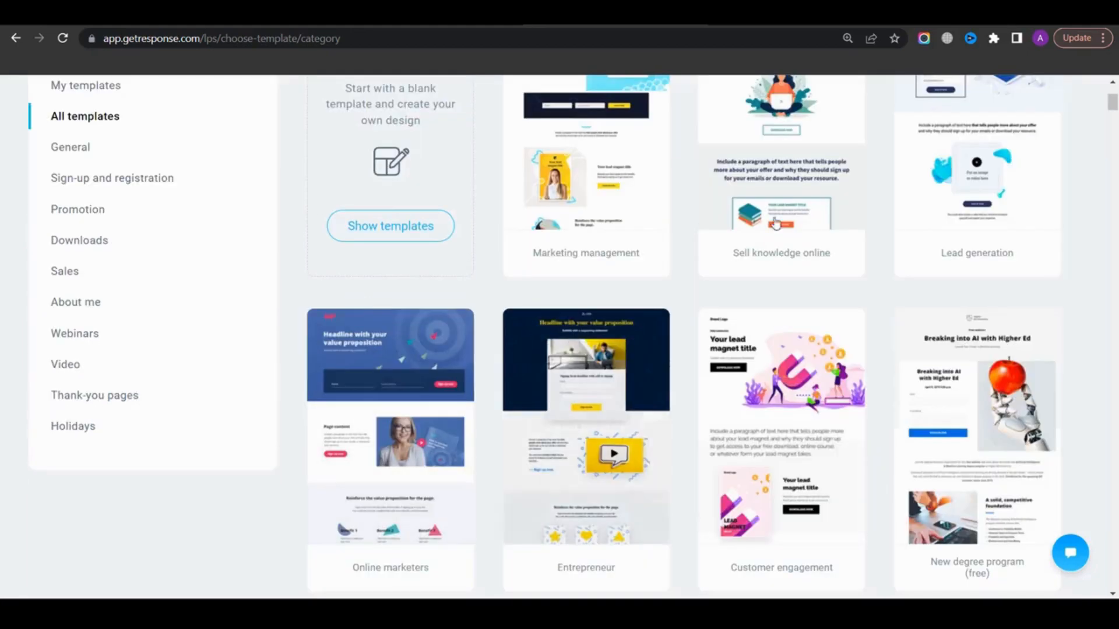
scroll(892, 367, "up", 3)
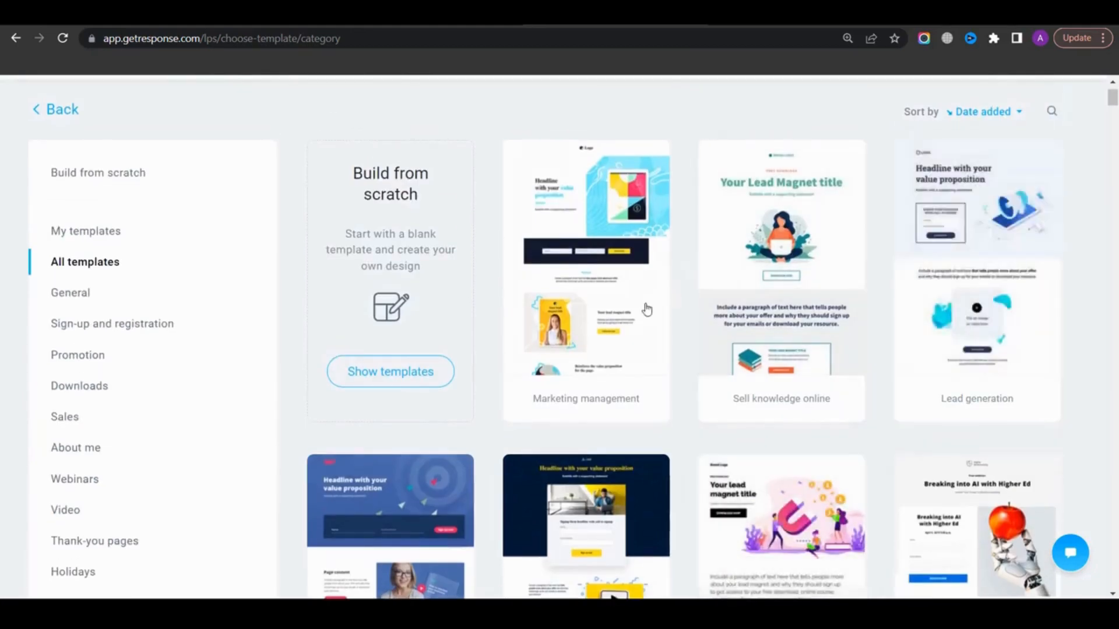
Show the plain templates for building a page from scratch and browse through them
scroll(644, 310, "up", 1)
double_click(385, 247)
left_click_drag(385, 246, 412, 268)
left_click(406, 276)
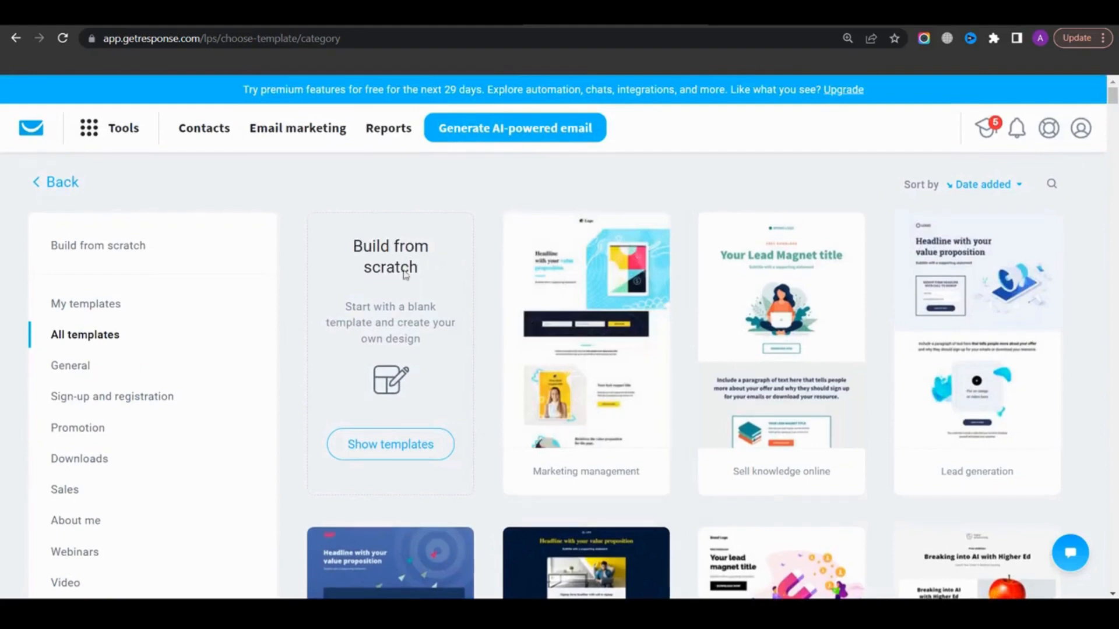
left_click(389, 445)
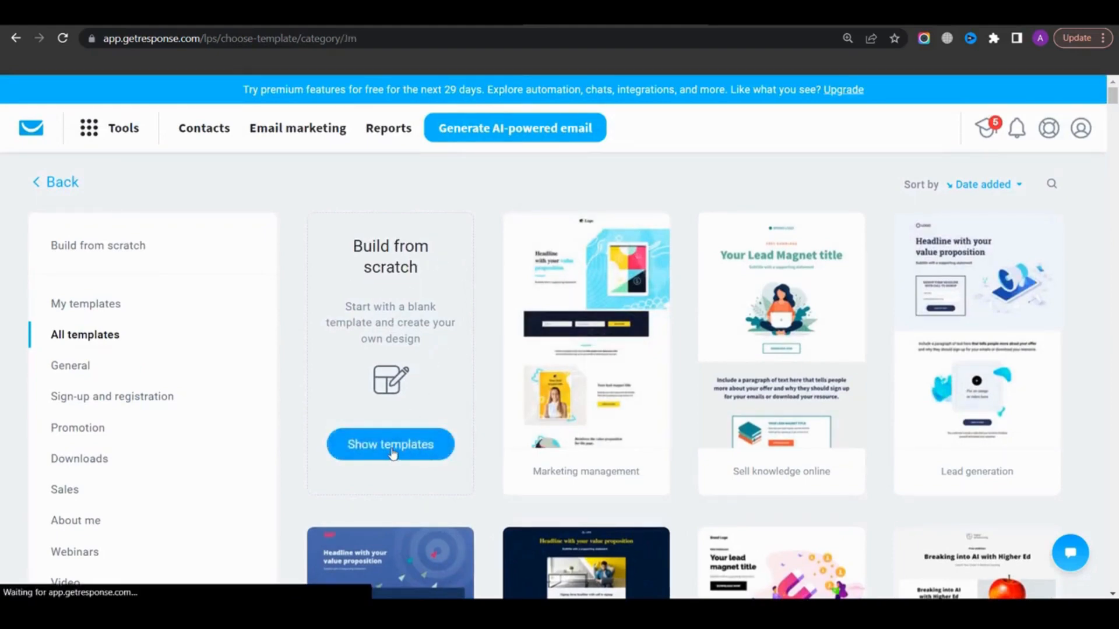
scroll(605, 344, "down", 10)
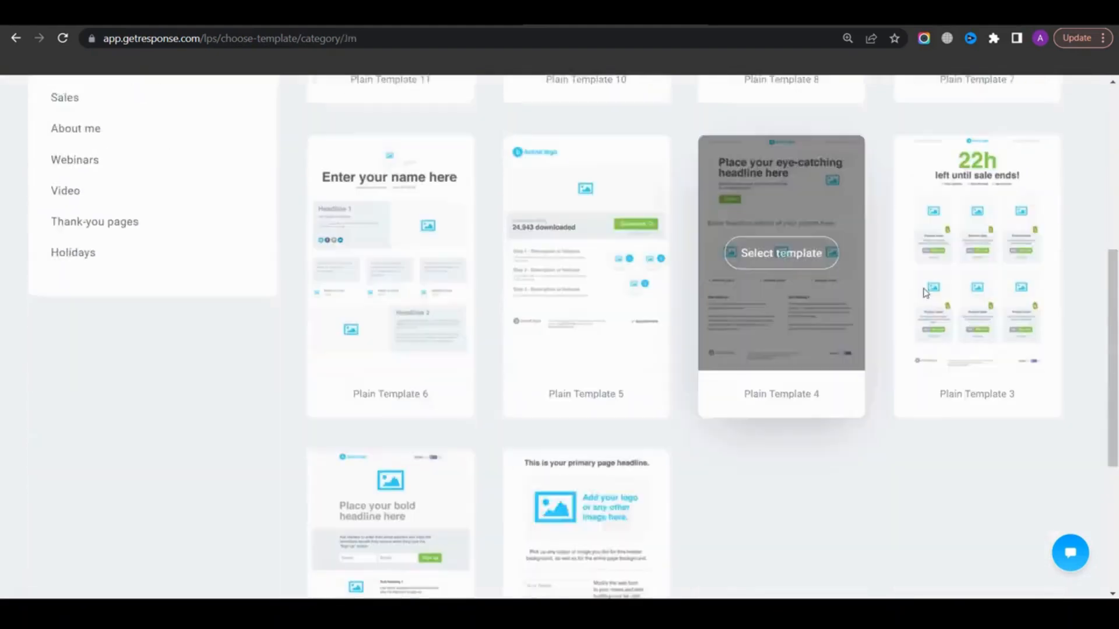
scroll(719, 304, "up", 8)
scroll(606, 364, "up", 3)
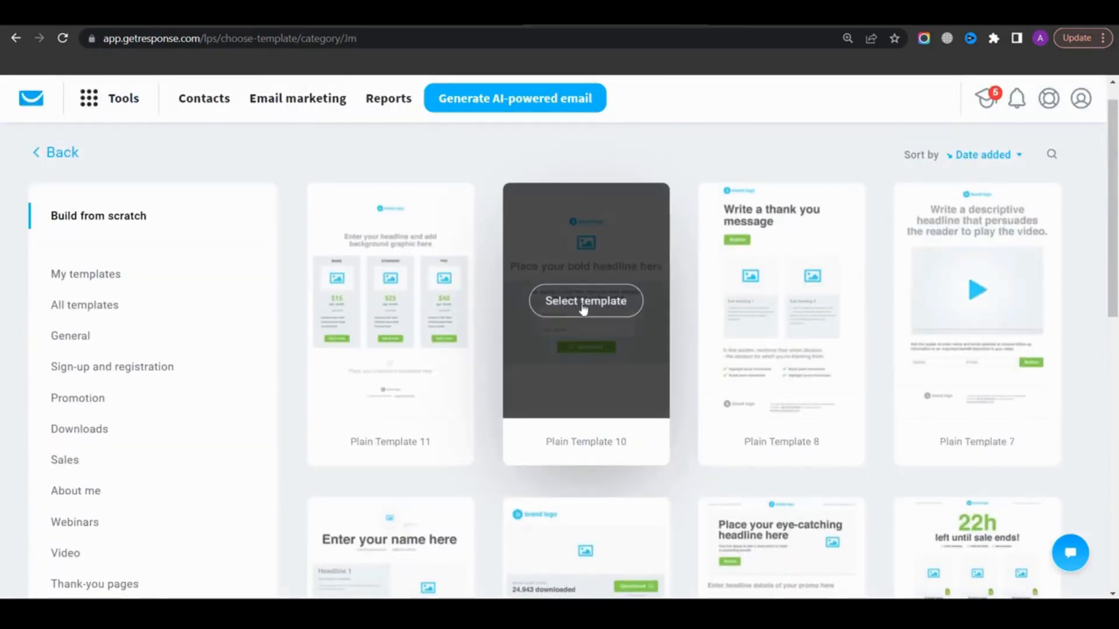
Select Plain Template 10, name the landing page 1st landing page, and continue to the editor
left_click(598, 307)
left_click(416, 208)
type("1st landing page")
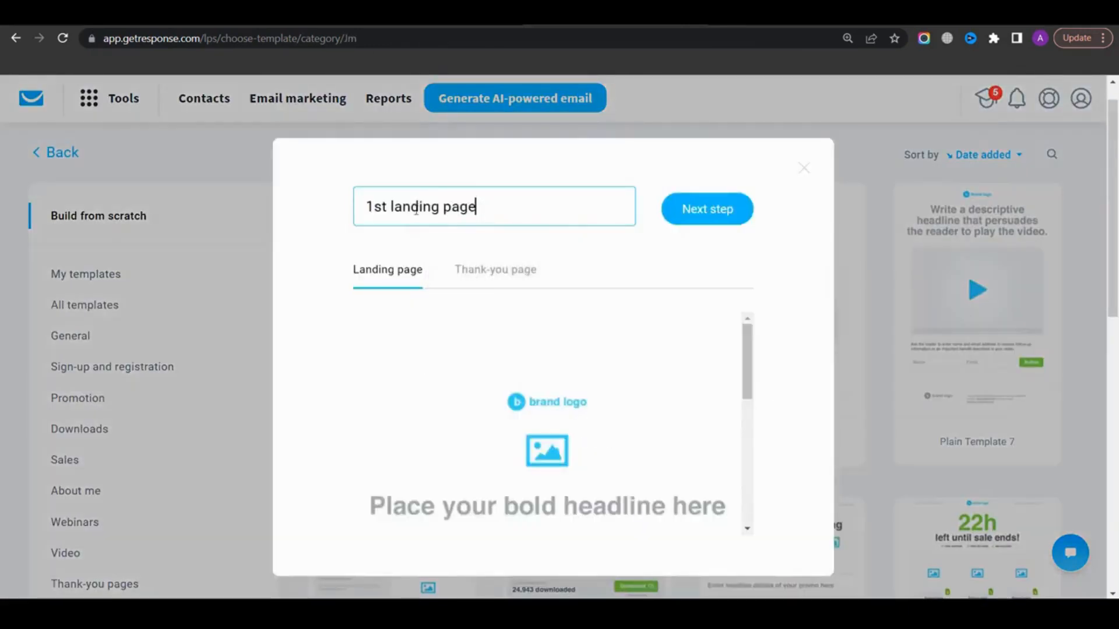
left_click(729, 220)
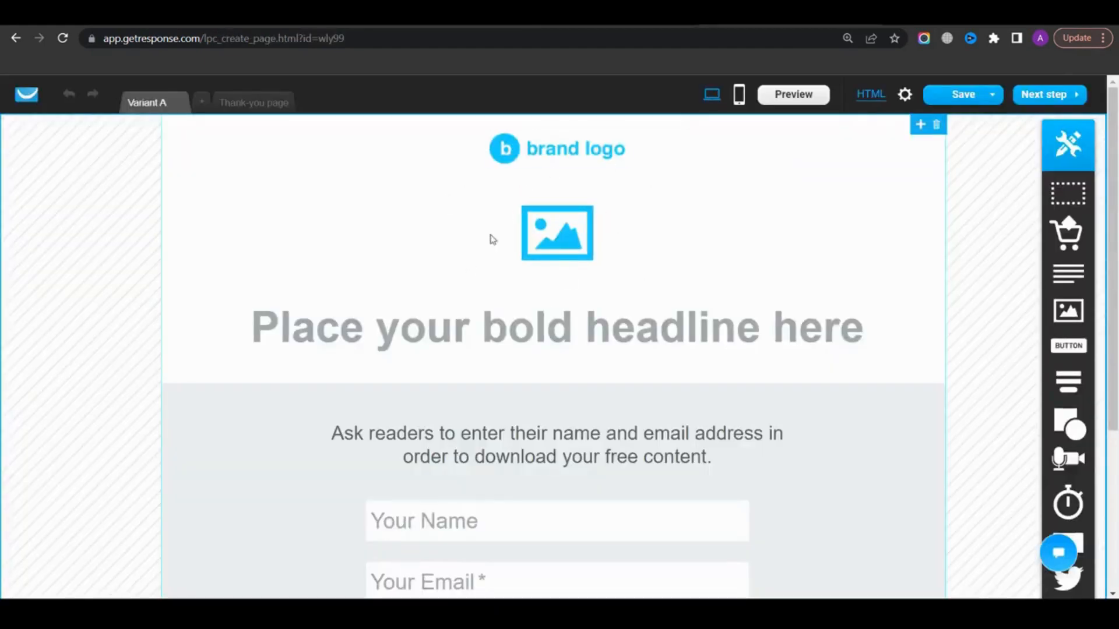
scroll(419, 359, "down", 1)
scroll(579, 325, "up", 1)
left_click(583, 155)
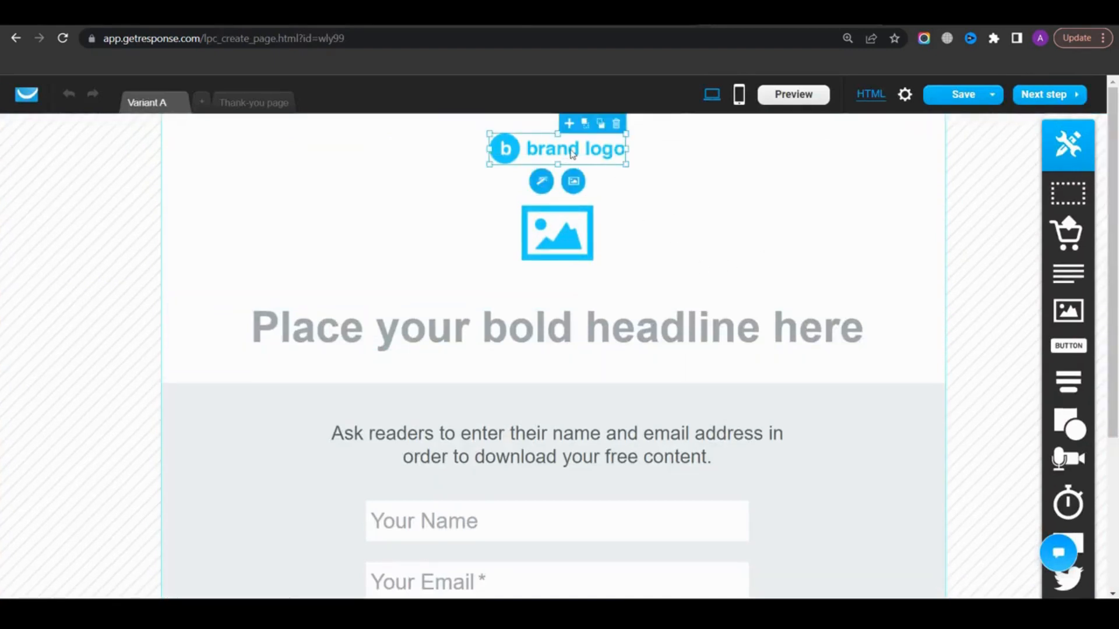
left_click(574, 181)
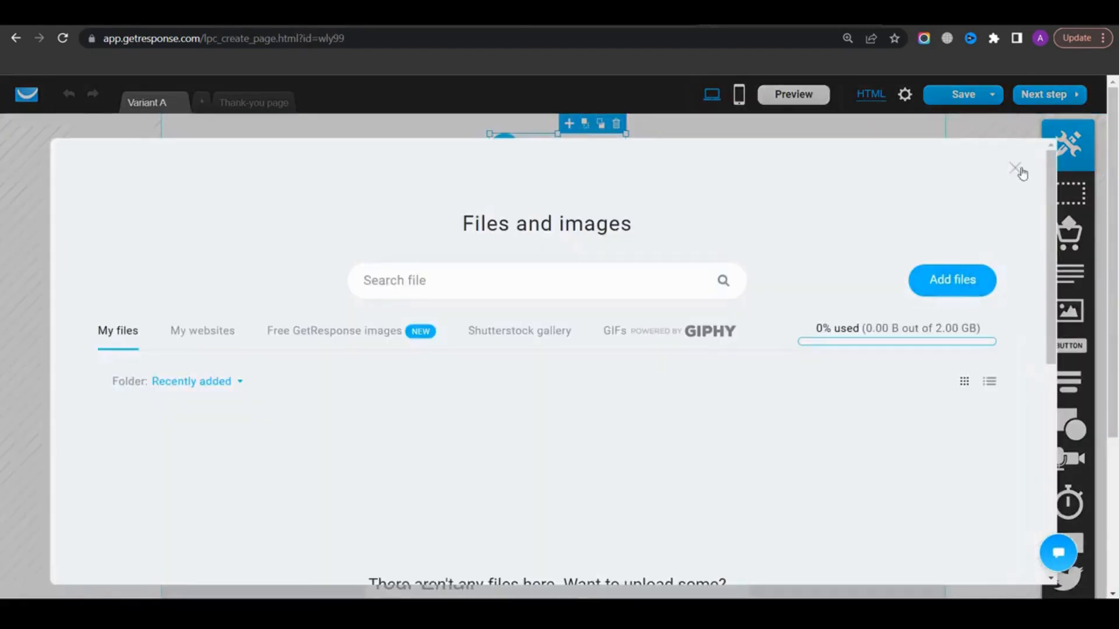
left_click(1016, 169)
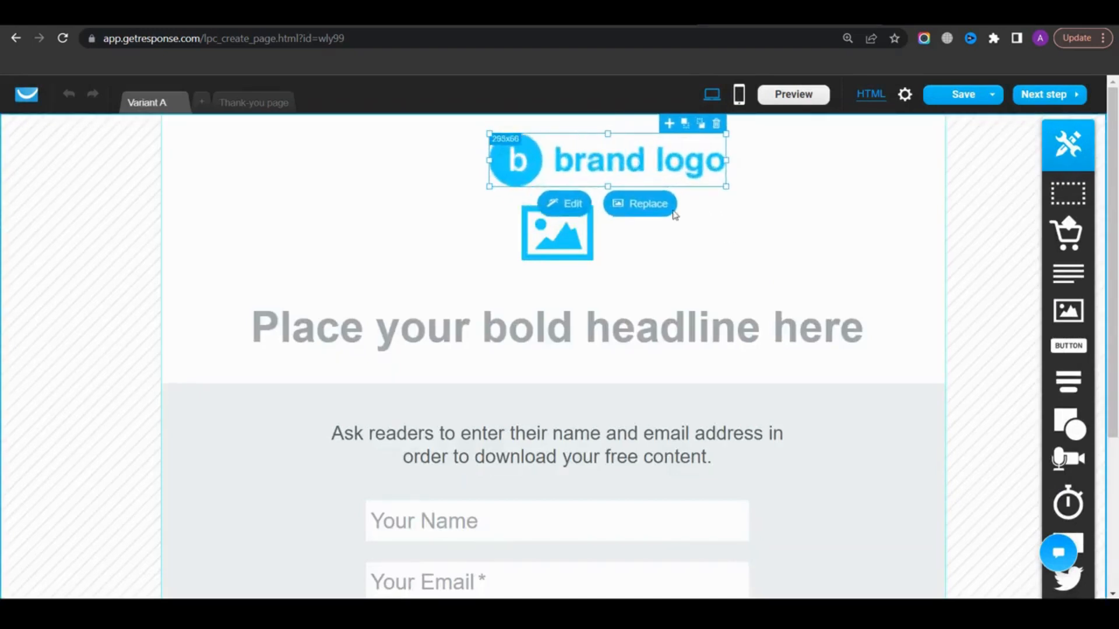
left_click(548, 242)
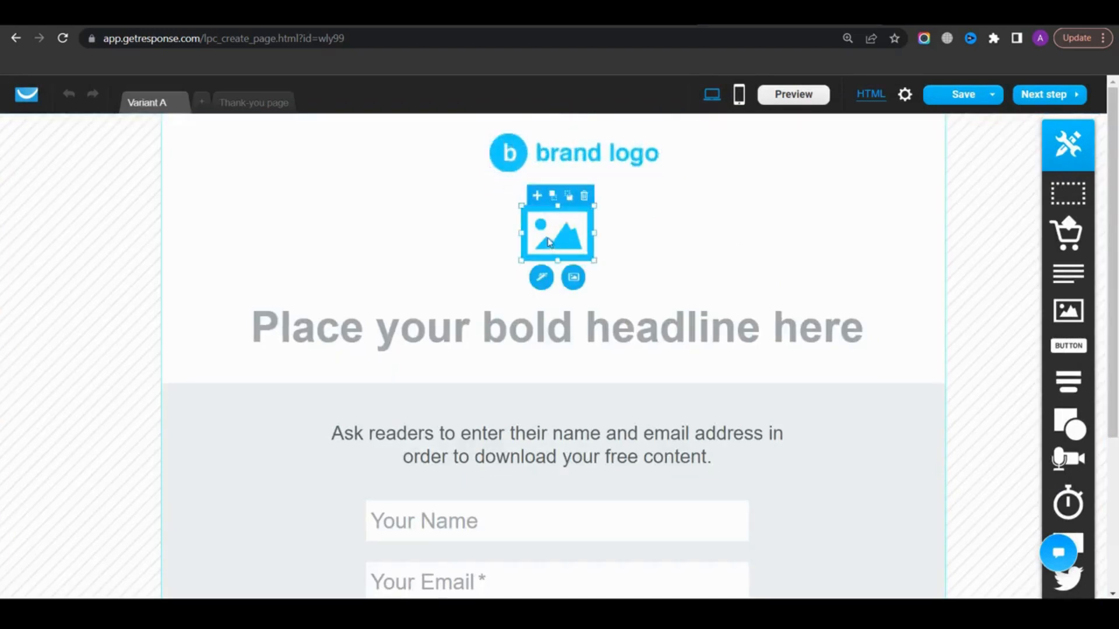
left_click(573, 278)
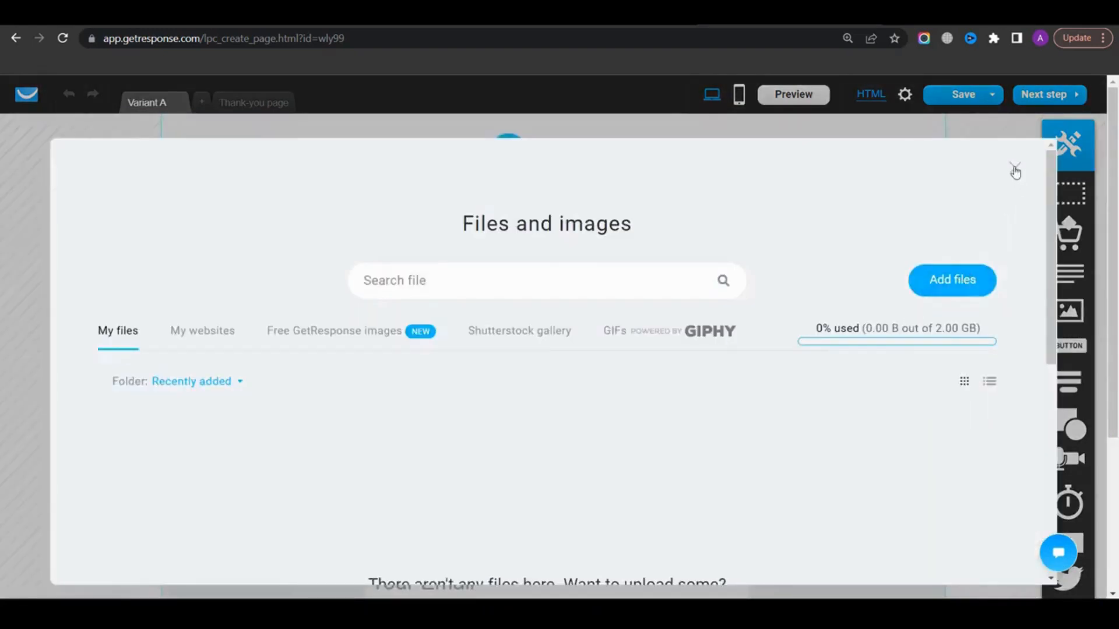
left_click(1015, 170)
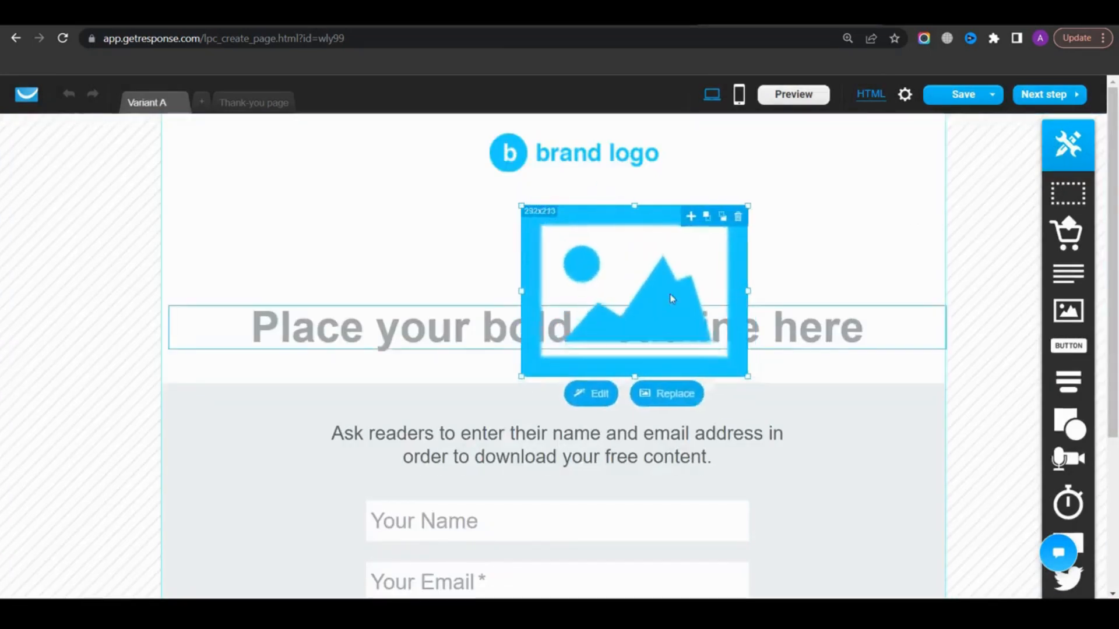
key("ctrl+z")
Replace the headline with Download our free guide now and set its font to Chewy
double_click(600, 333)
type("Download our free guide now")
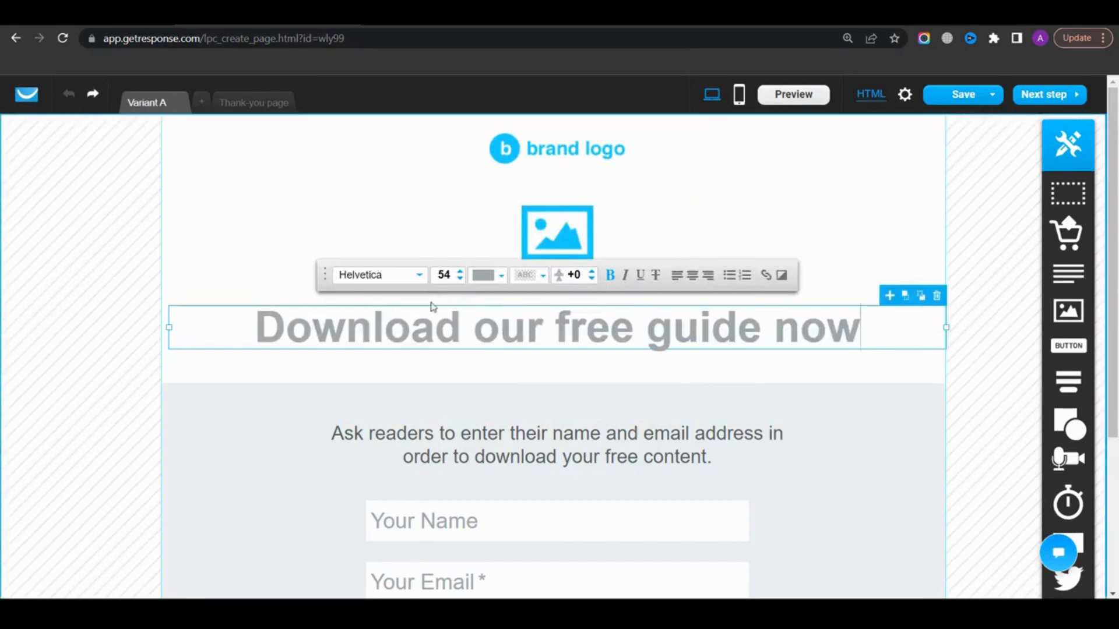
key("ctrl+a")
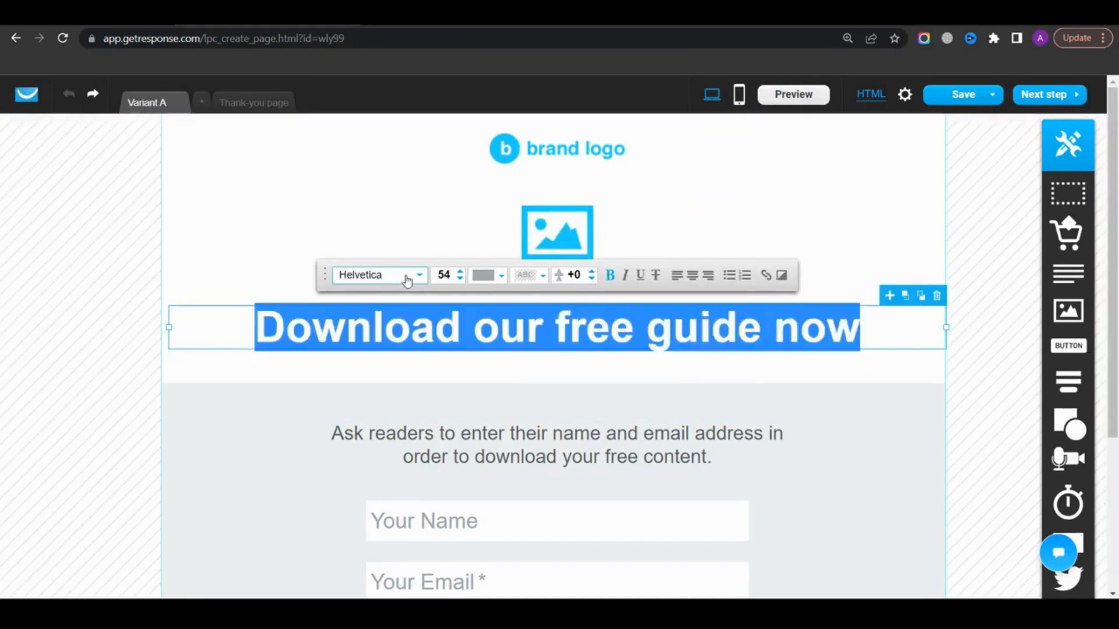
left_click(407, 281)
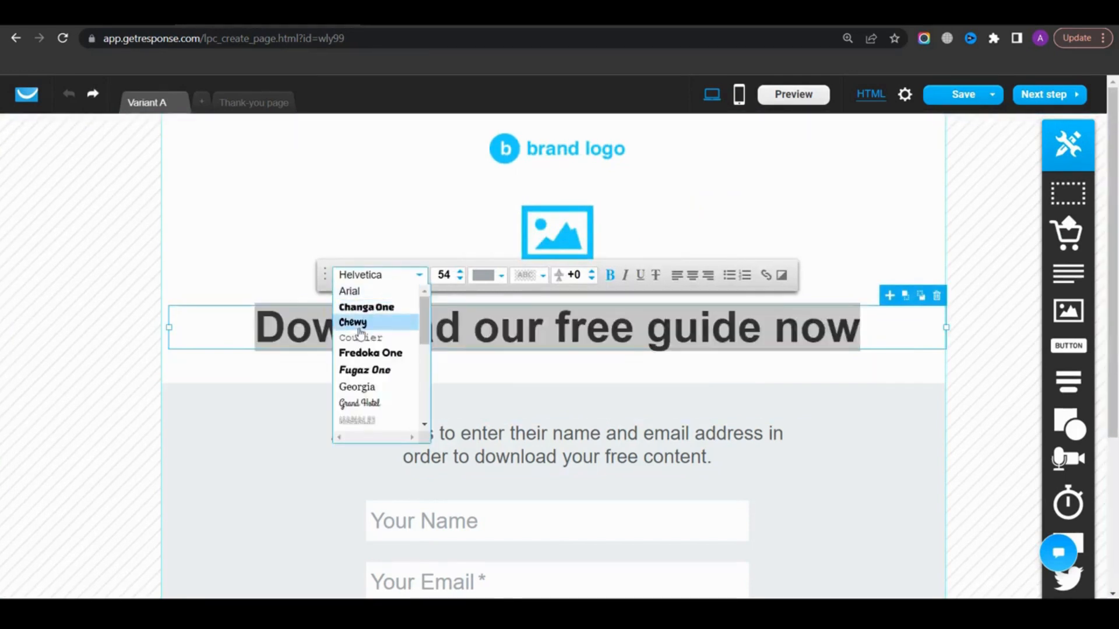
left_click(365, 324)
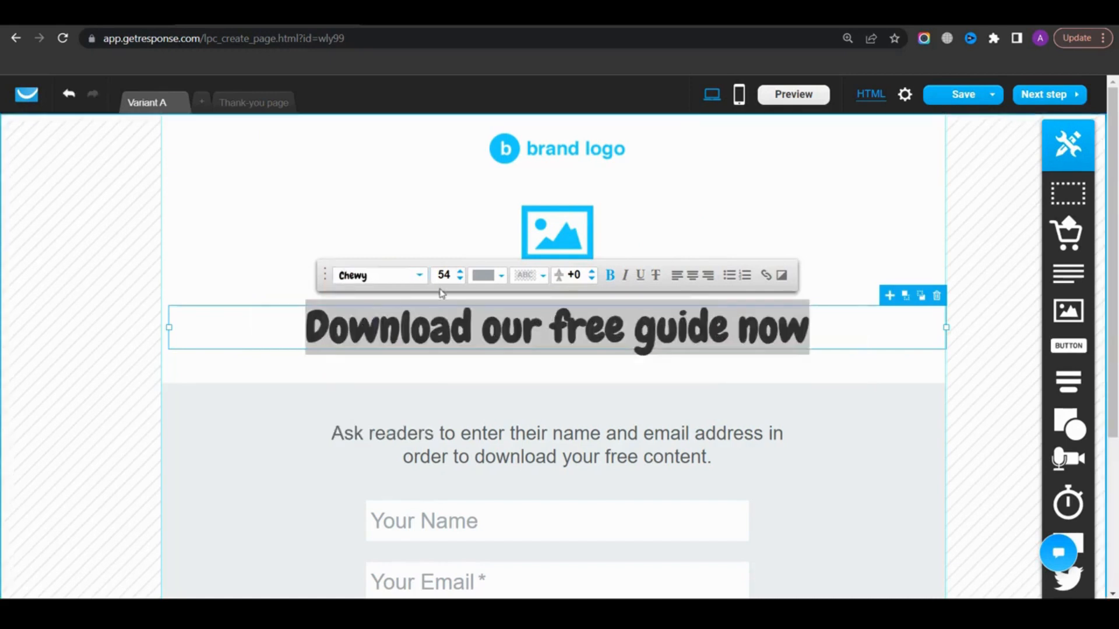
Set the headline font size to 53 and its text colour to black
left_click(461, 271)
left_click(461, 272)
left_click(460, 272)
left_click(460, 272)
left_click(460, 280)
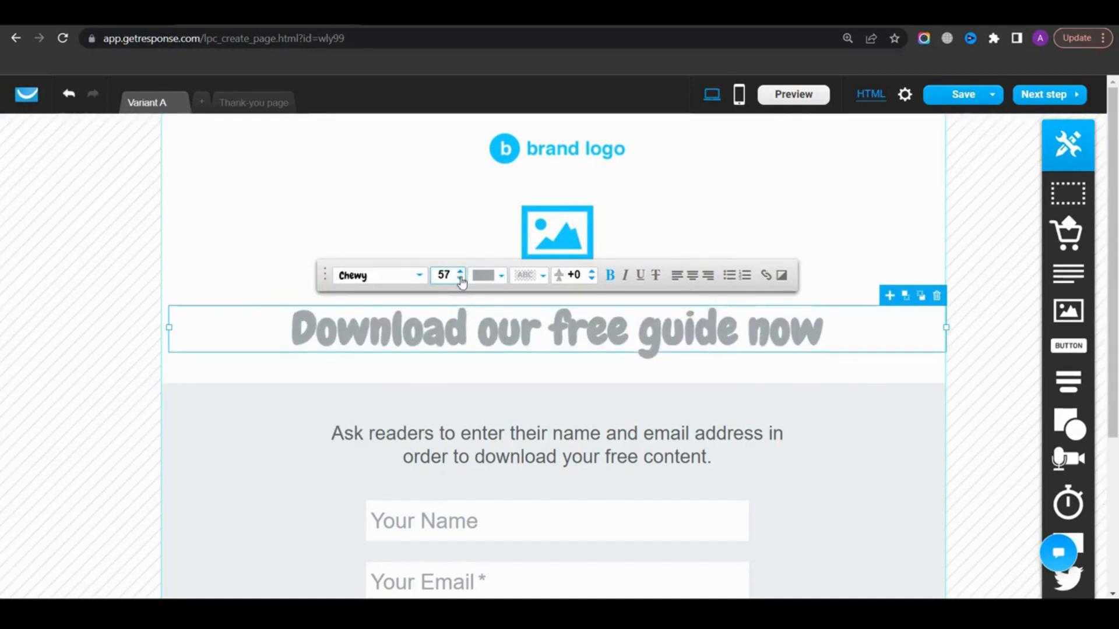
left_click(460, 279)
left_click(460, 280)
left_click(460, 279)
left_click(460, 279)
left_click(484, 275)
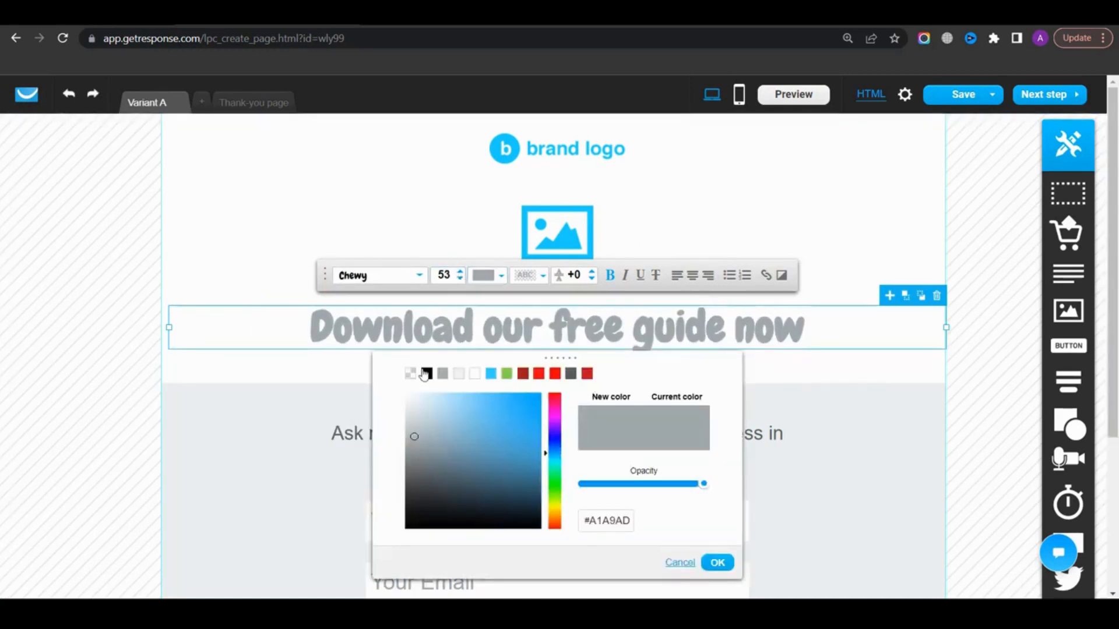
left_click(427, 374)
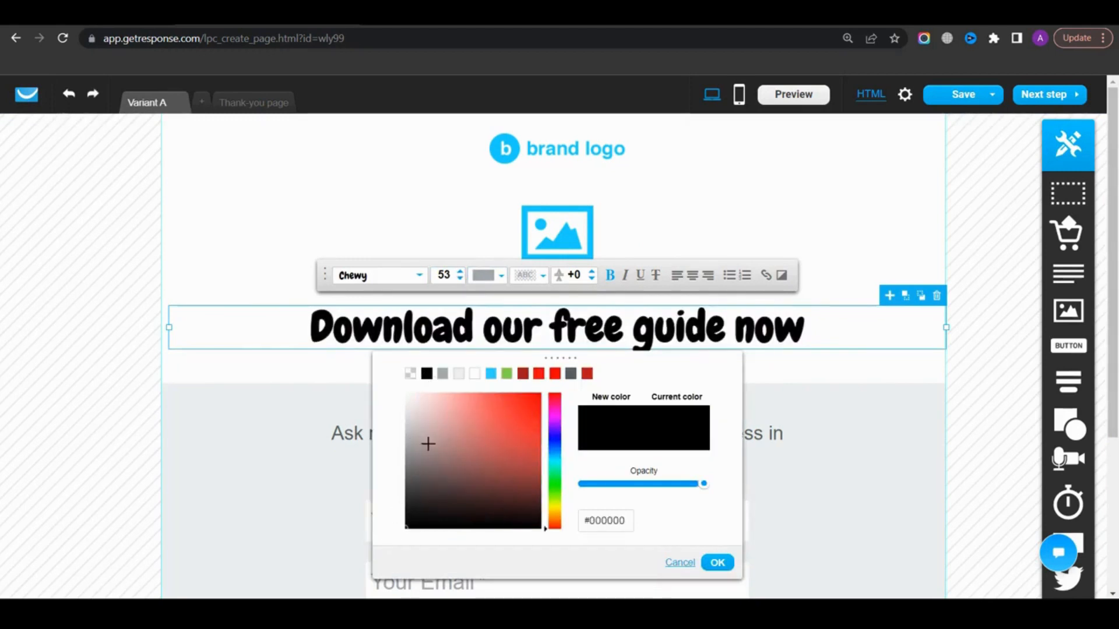
Give the headline text a red (#FF0000) highlight background
left_click(525, 276)
left_click(553, 374)
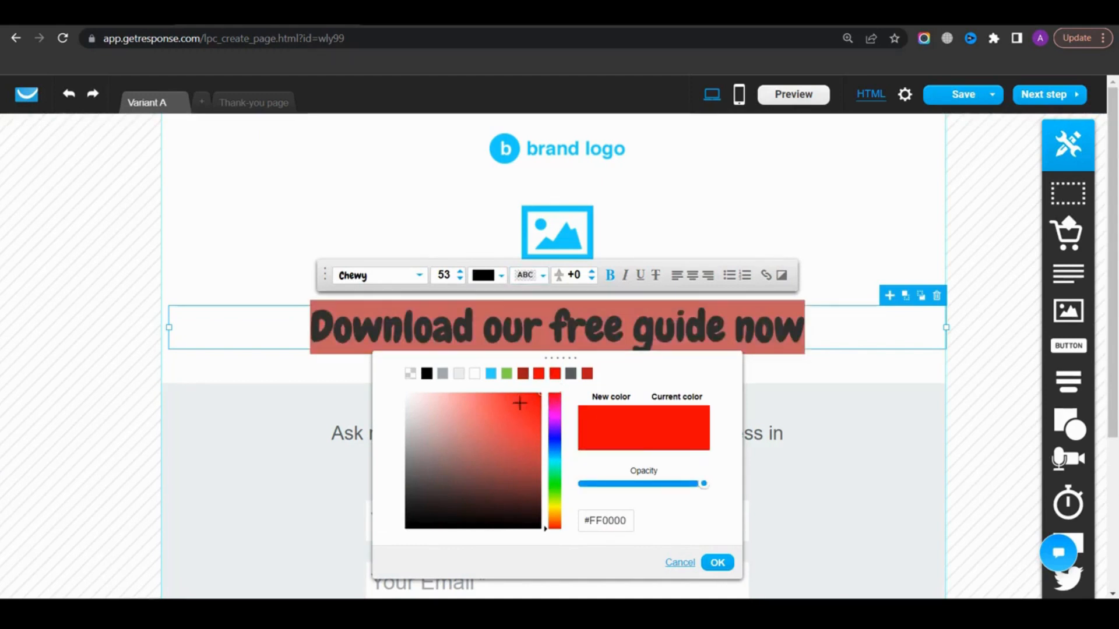
left_click(624, 275)
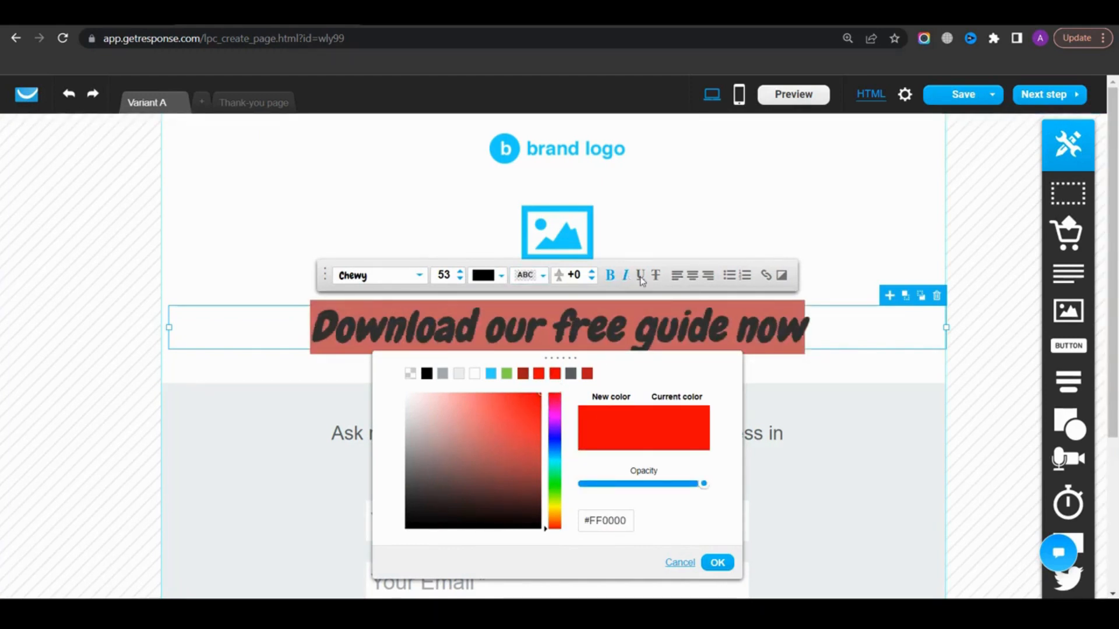
left_click(640, 276)
left_click(640, 277)
left_click(625, 278)
Delete the Your Name field from the signup form
scroll(430, 382, "down", 3)
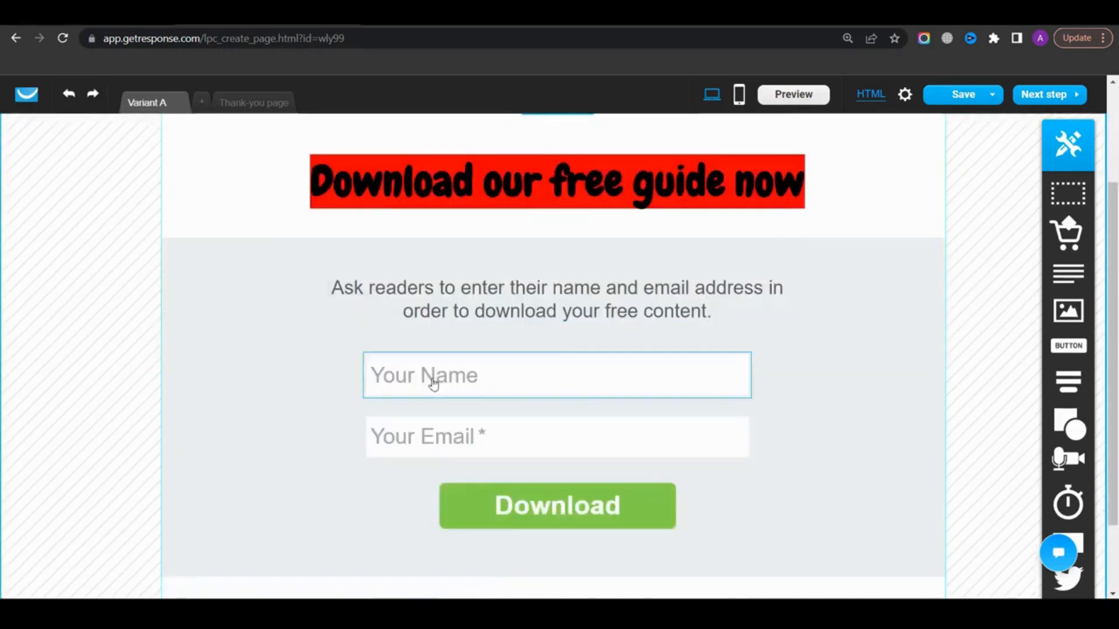
left_click(478, 375)
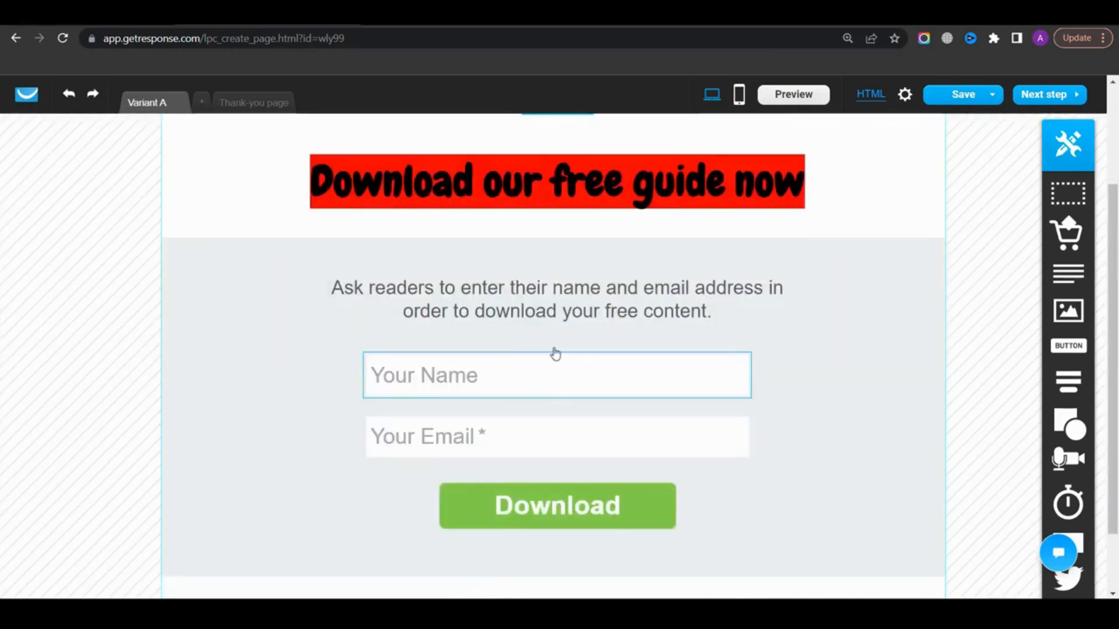
left_click(749, 362)
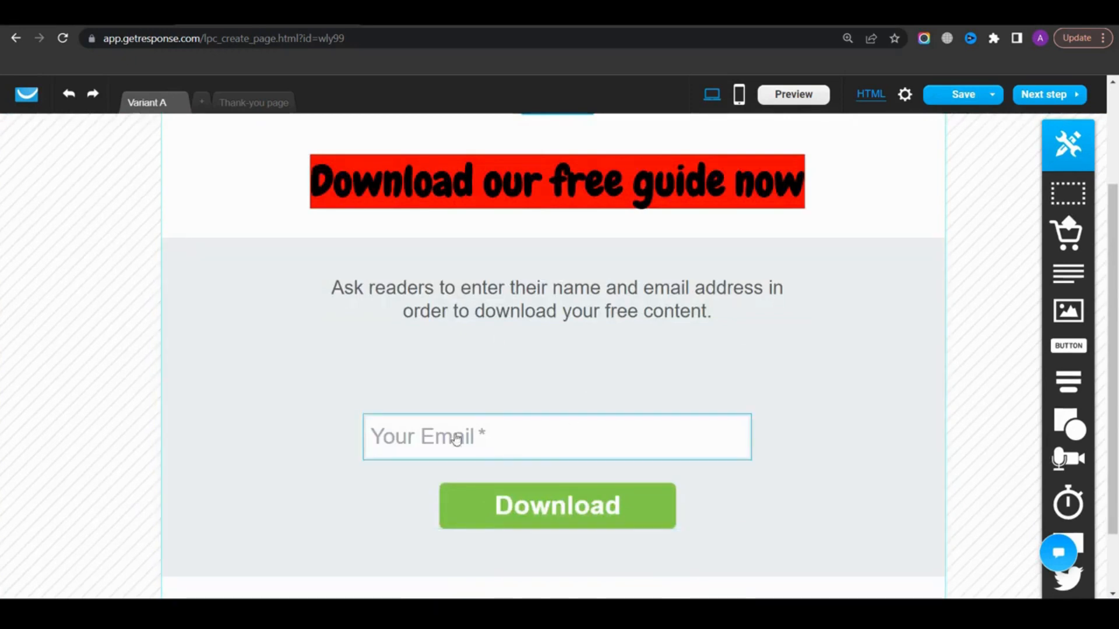
Change the button label to Download Now and set the button colour to black
double_click(574, 518)
type("Now")
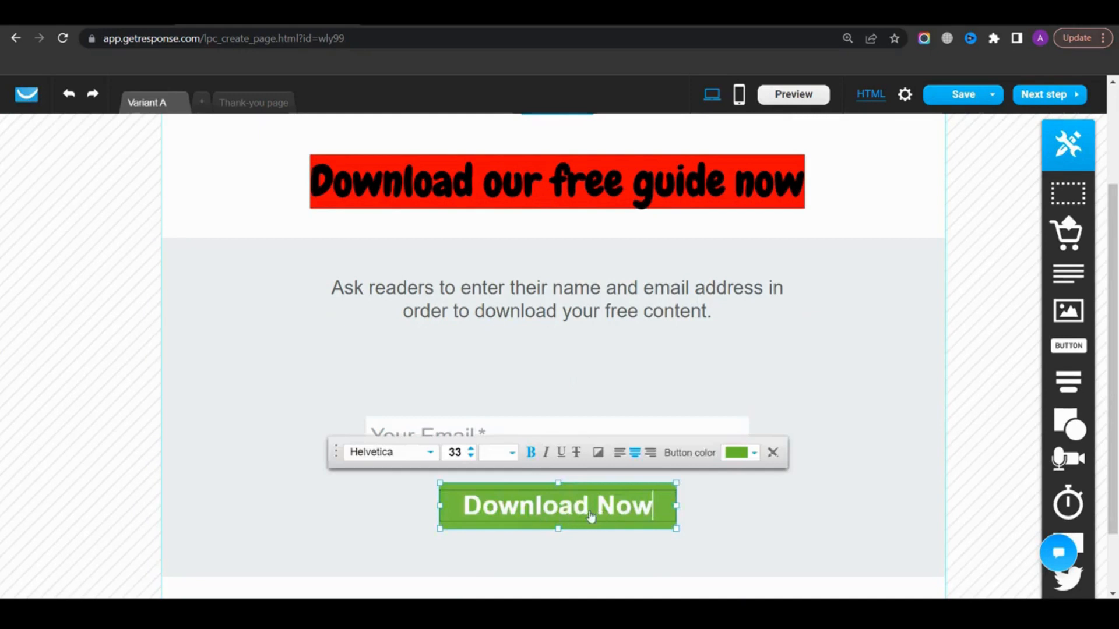
left_click(737, 453)
left_click_drag(411, 405, 392, 427)
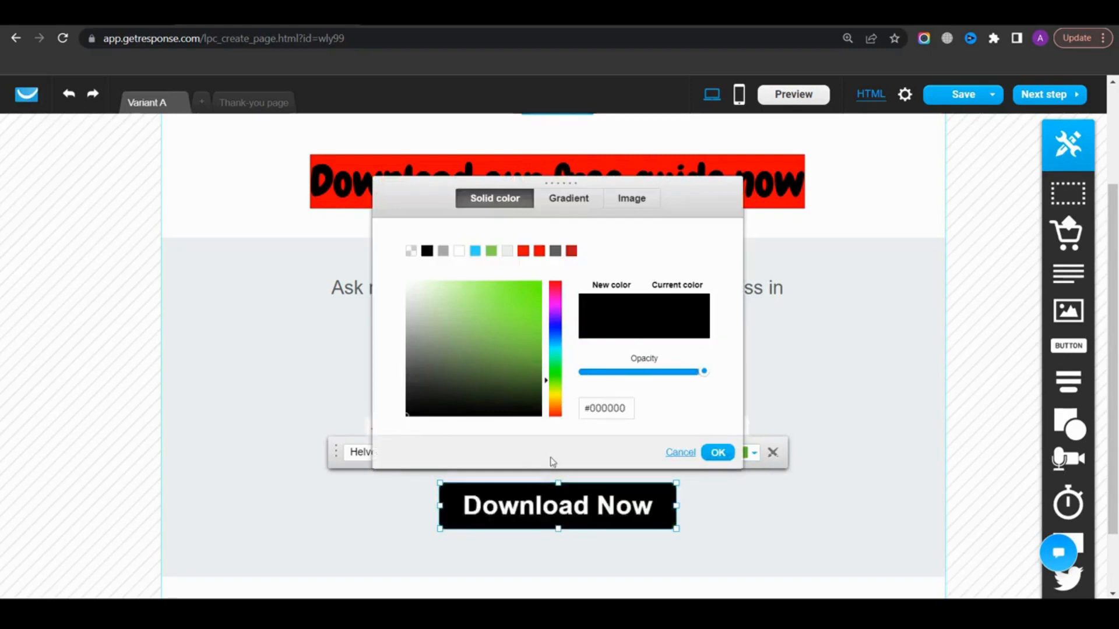
left_click(718, 453)
Style the button text in red, Chewy font, size 39
left_click(510, 454)
left_click(555, 263)
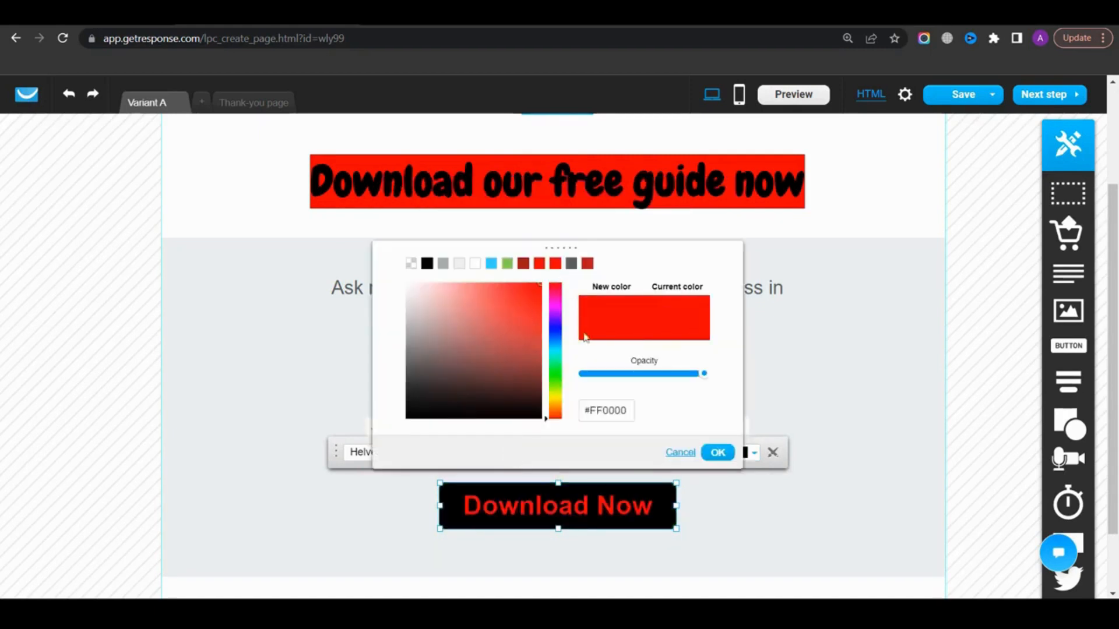
left_click(718, 453)
left_click(391, 452)
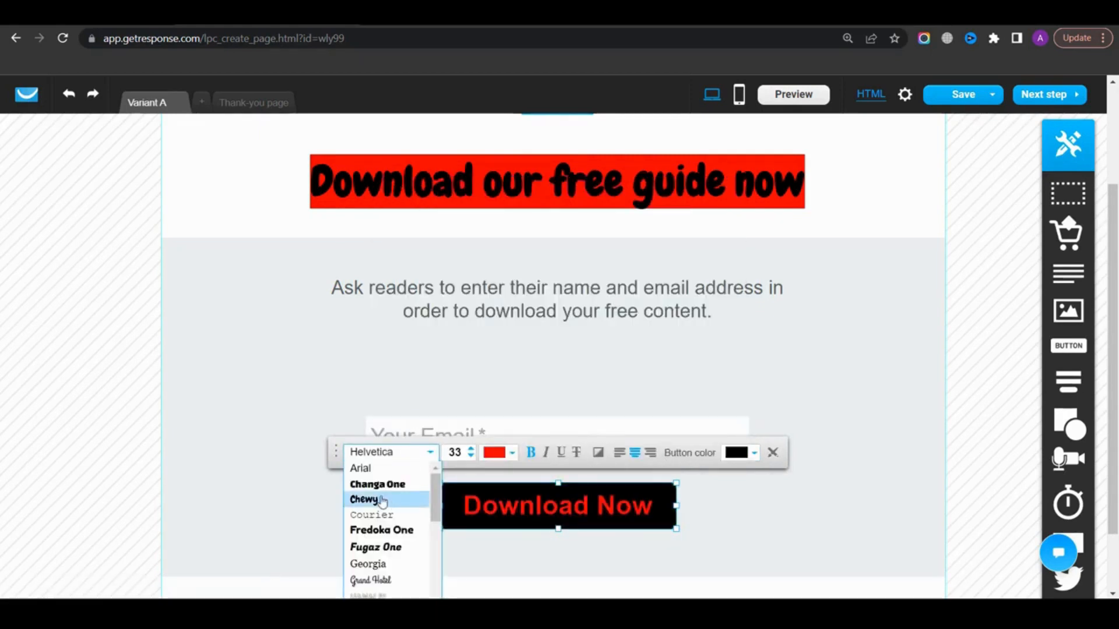
left_click(373, 497)
left_click(471, 449)
left_click(471, 449)
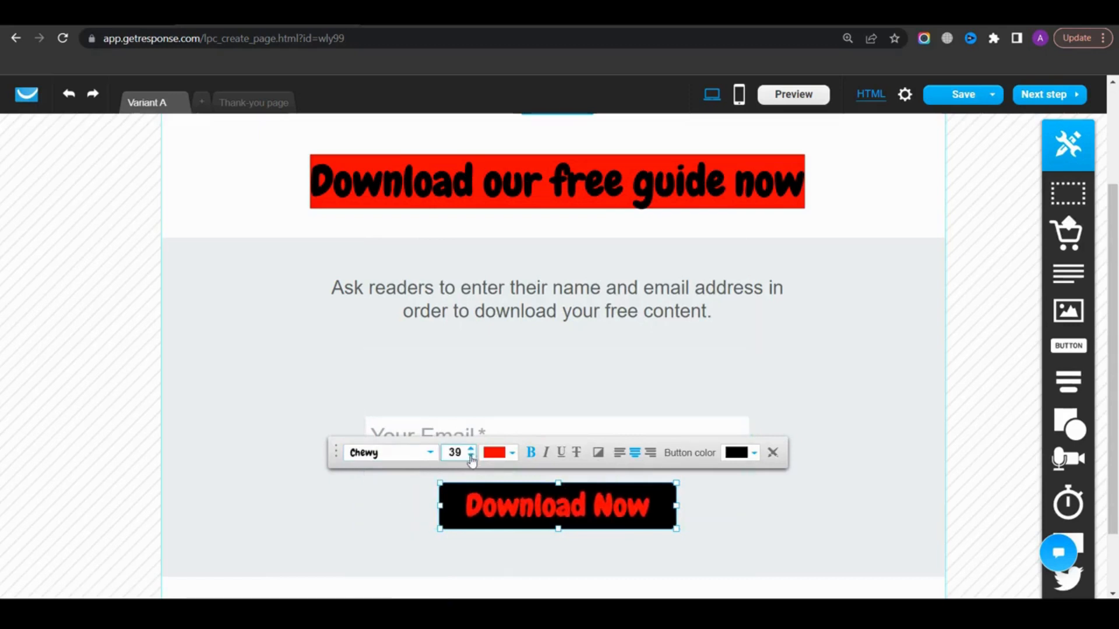
Save the landing page and proceed to its settings
scroll(994, 260, "up", 3)
left_click(968, 98)
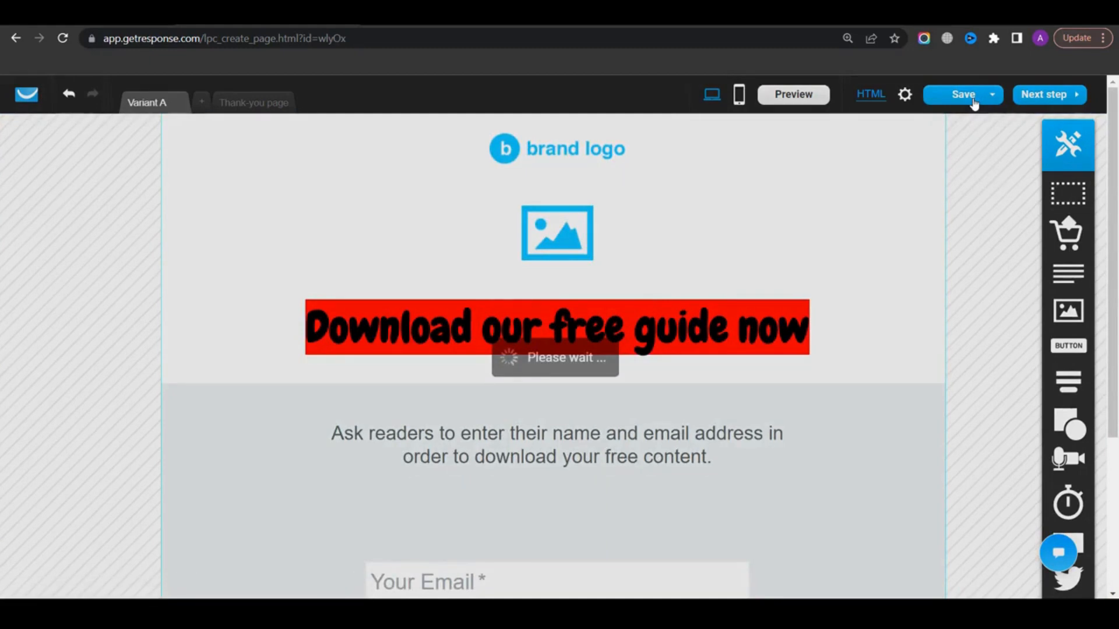
left_click(1039, 102)
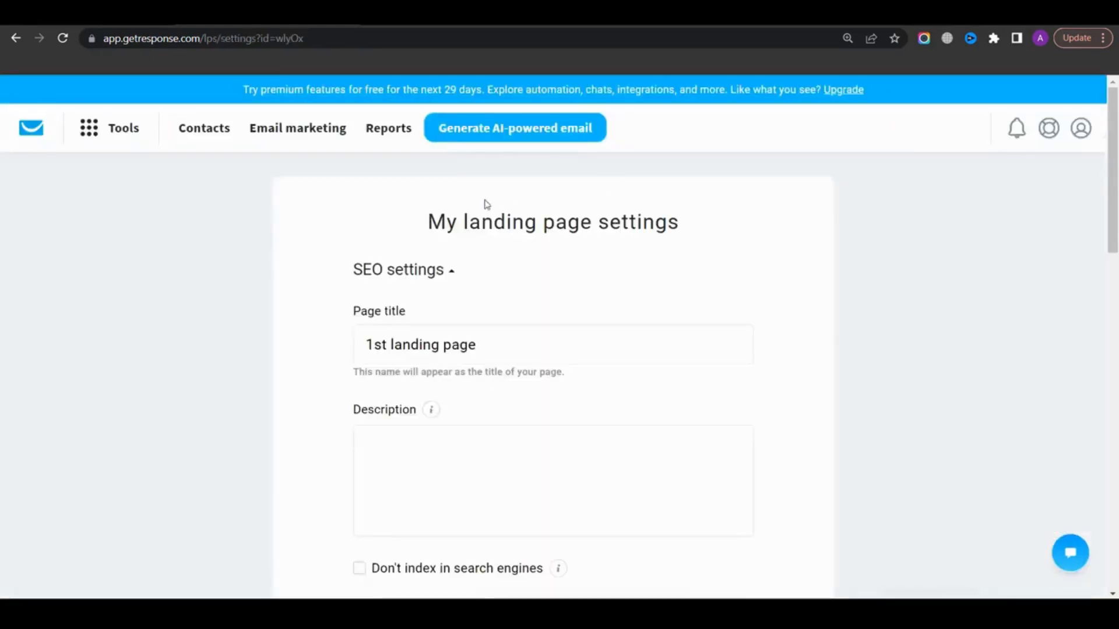
Review the SEO settings and set the GetResponse subdomain to 1stlandingpage
left_click_drag(440, 232, 678, 229)
left_click(492, 211)
triple_click(447, 340)
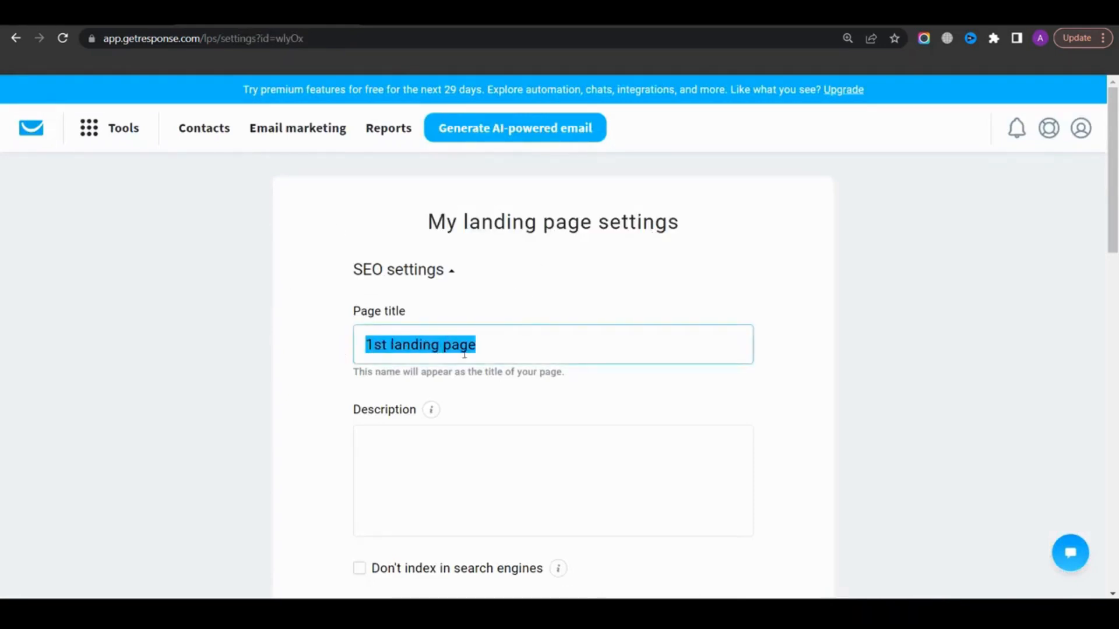
left_click(419, 455)
scroll(440, 361, "down", 5)
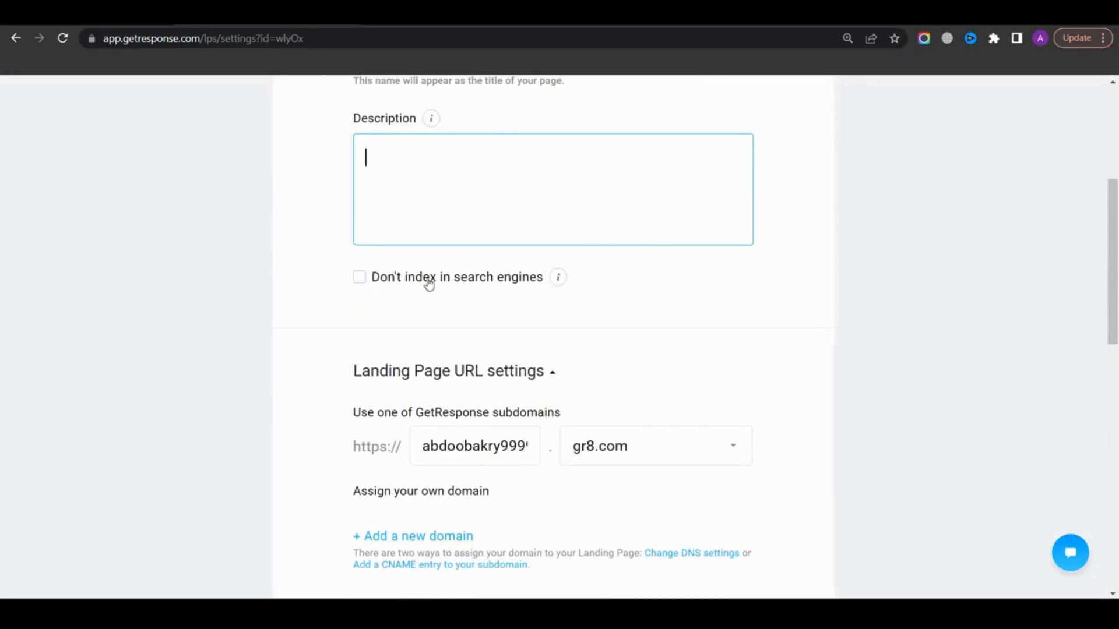
double_click(462, 446)
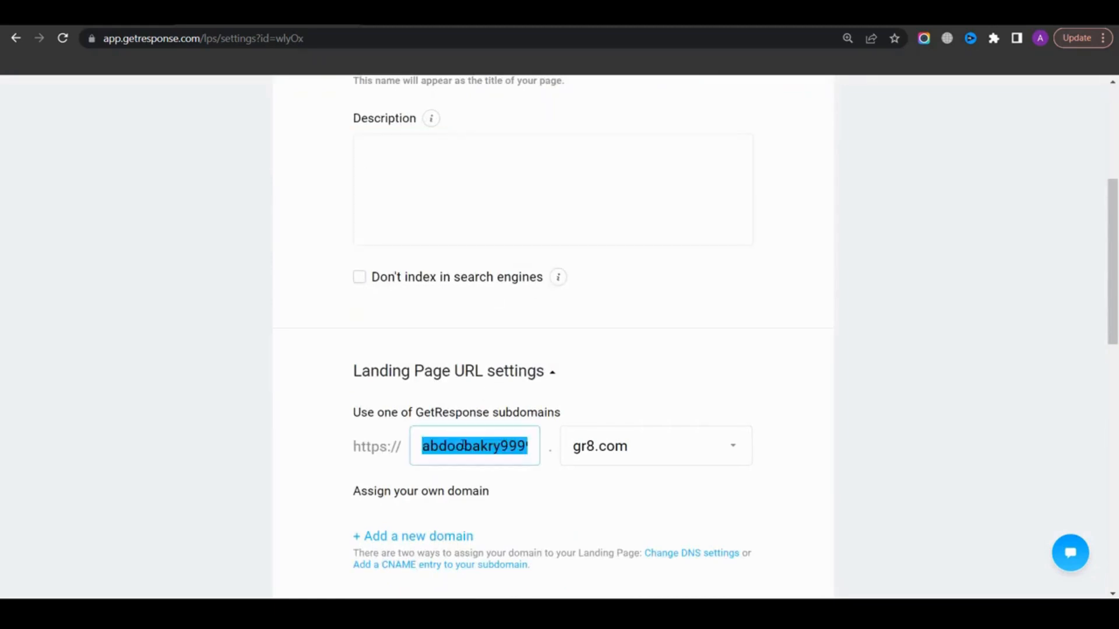
type("1stlandingpage")
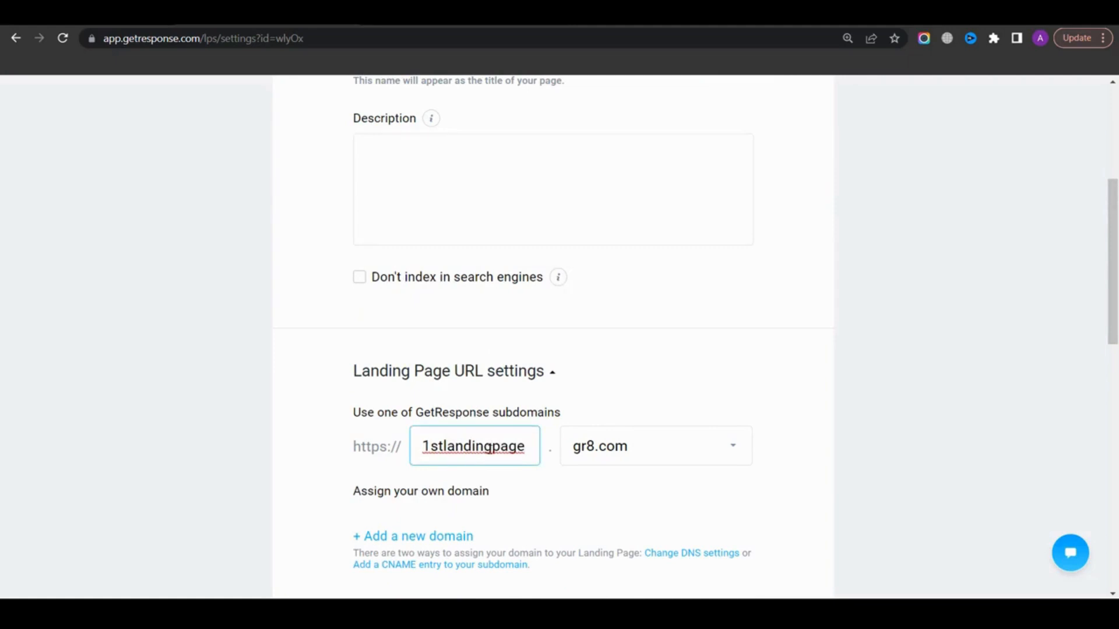
scroll(461, 349, "down", 3)
left_click(406, 394)
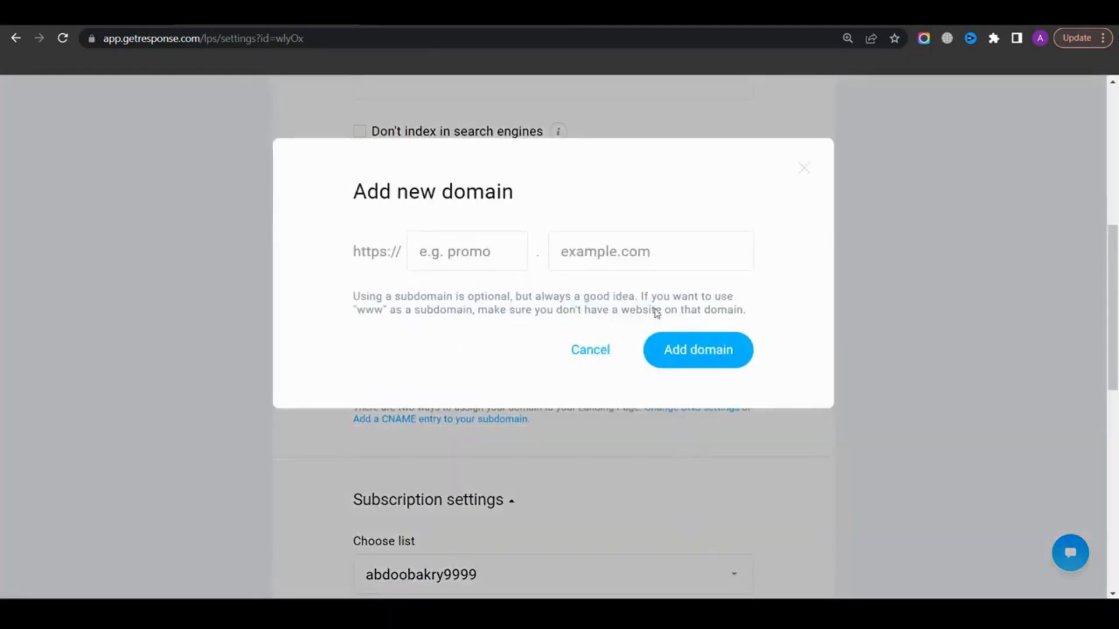
left_click(582, 352)
Choose getresponse_list_tutorial as the landing page's subscription list
scroll(583, 352, "down", 3)
left_click(498, 429)
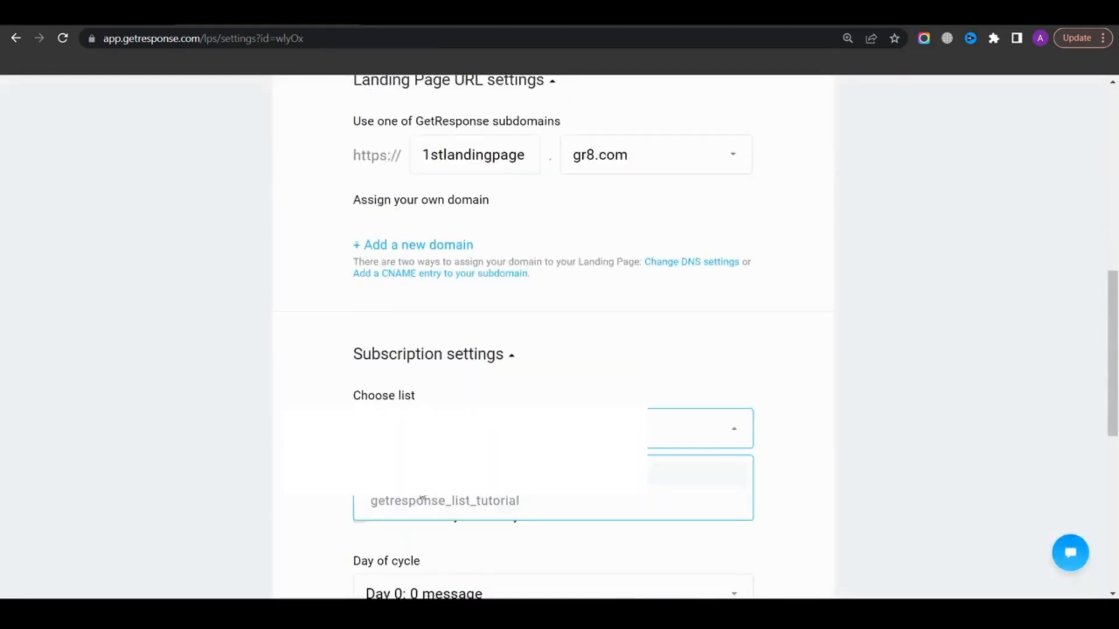
left_click(461, 505)
scroll(460, 347, "down", 3)
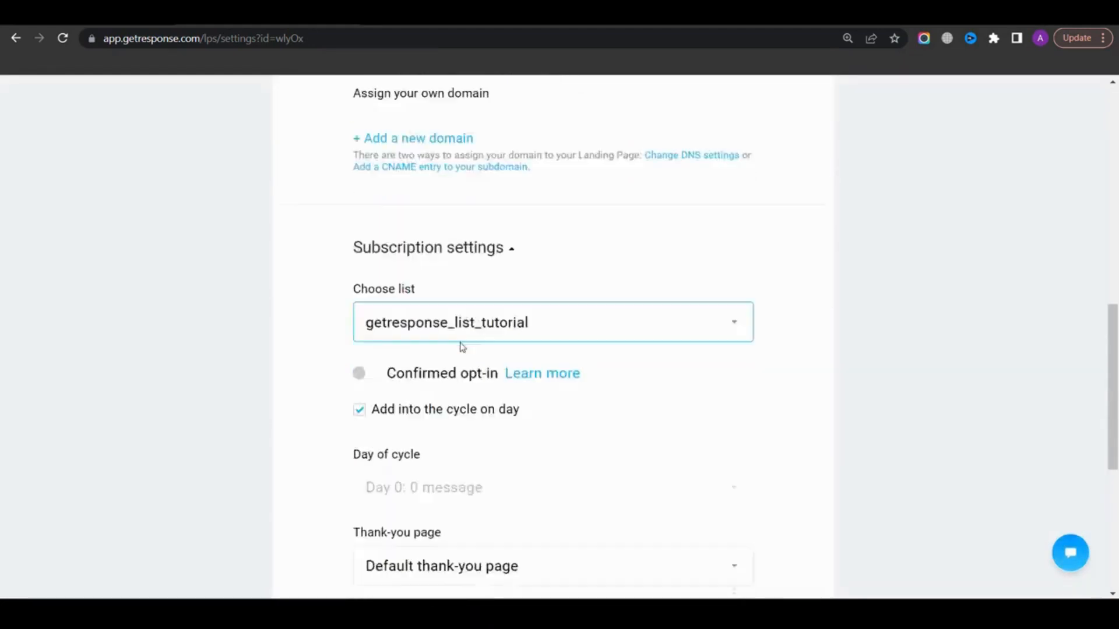
scroll(423, 288, "up", 3)
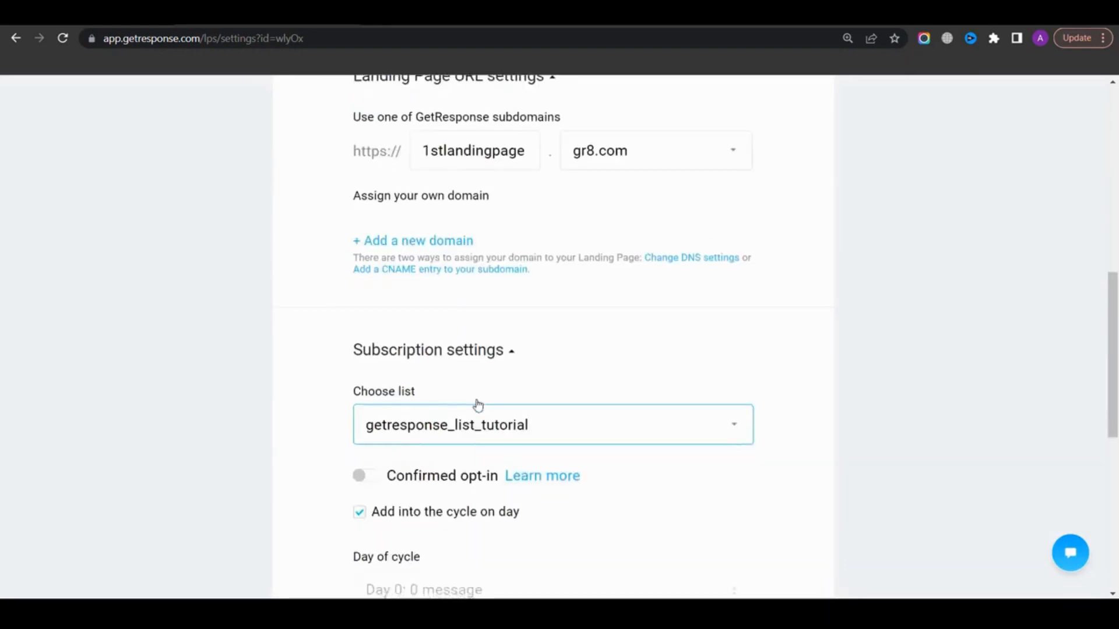
scroll(478, 404, "down", 3)
scroll(434, 288, "up", 3)
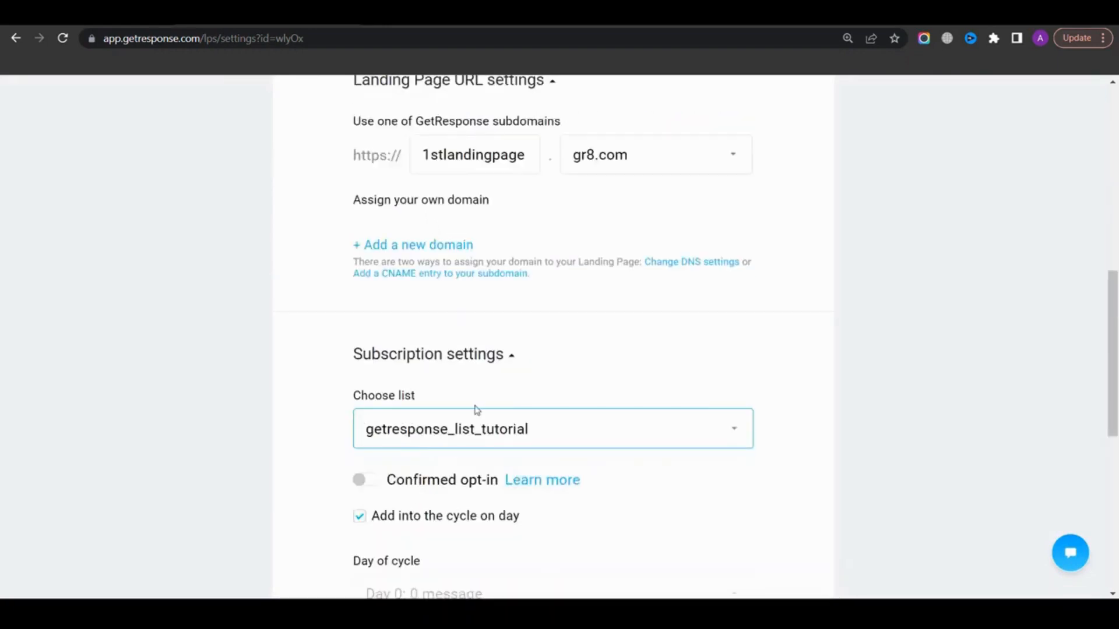
scroll(475, 407, "down", 3)
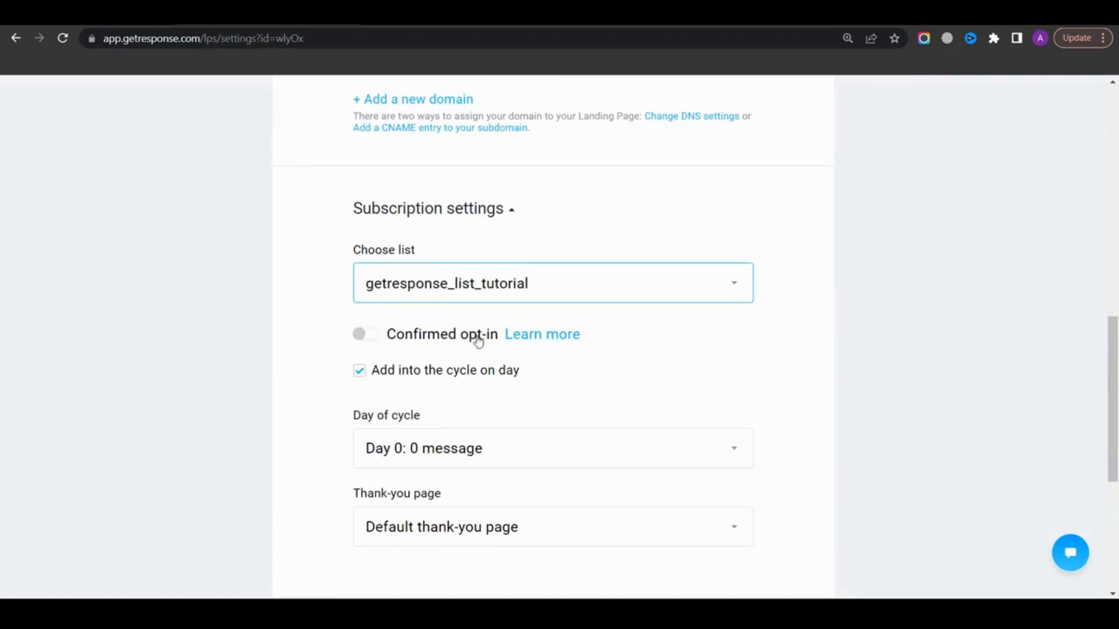
Turn off adding subscribers into the cycle and set the thank-you page to Custom thank-you page
left_click(388, 378)
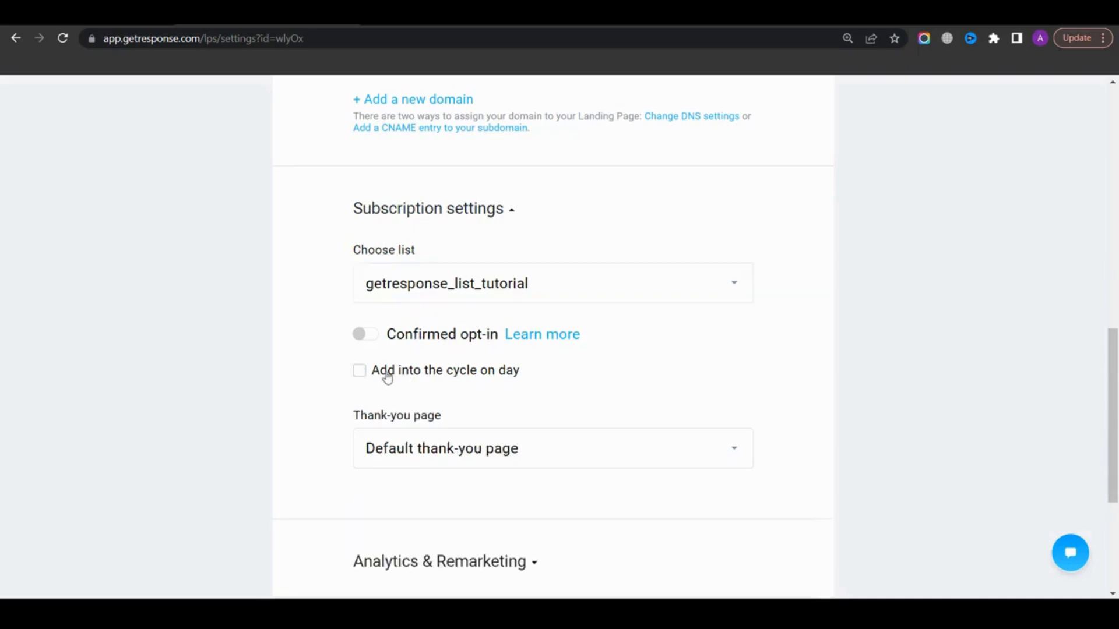
left_click(474, 367)
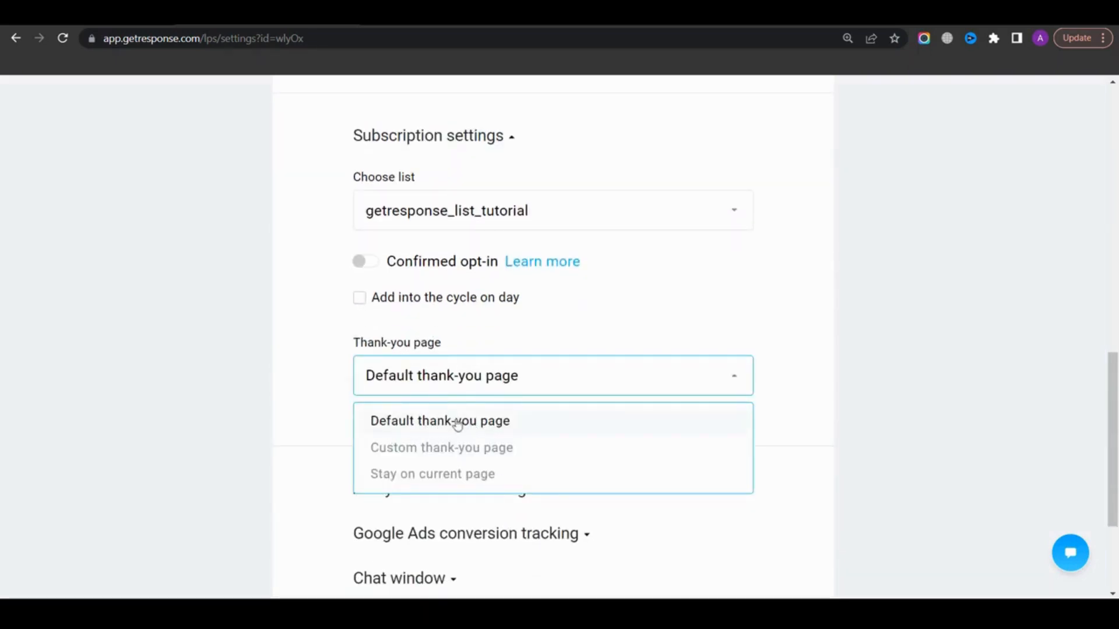
left_click(446, 450)
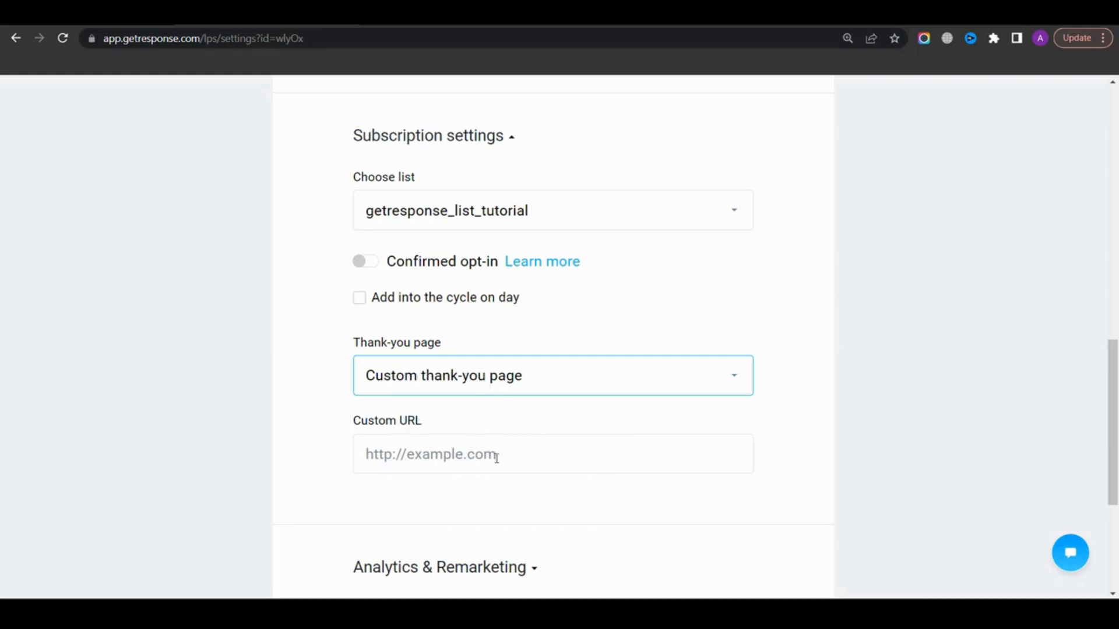
Publish the landing page and open its live URL
scroll(523, 420, "down", 5)
left_click(723, 464)
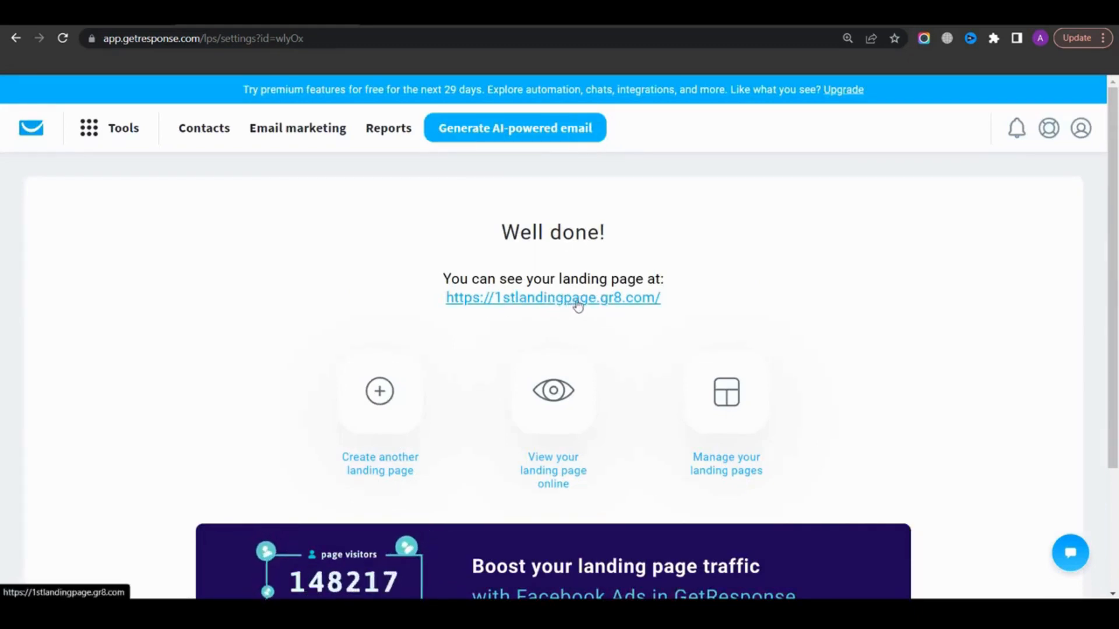
left_click(570, 301)
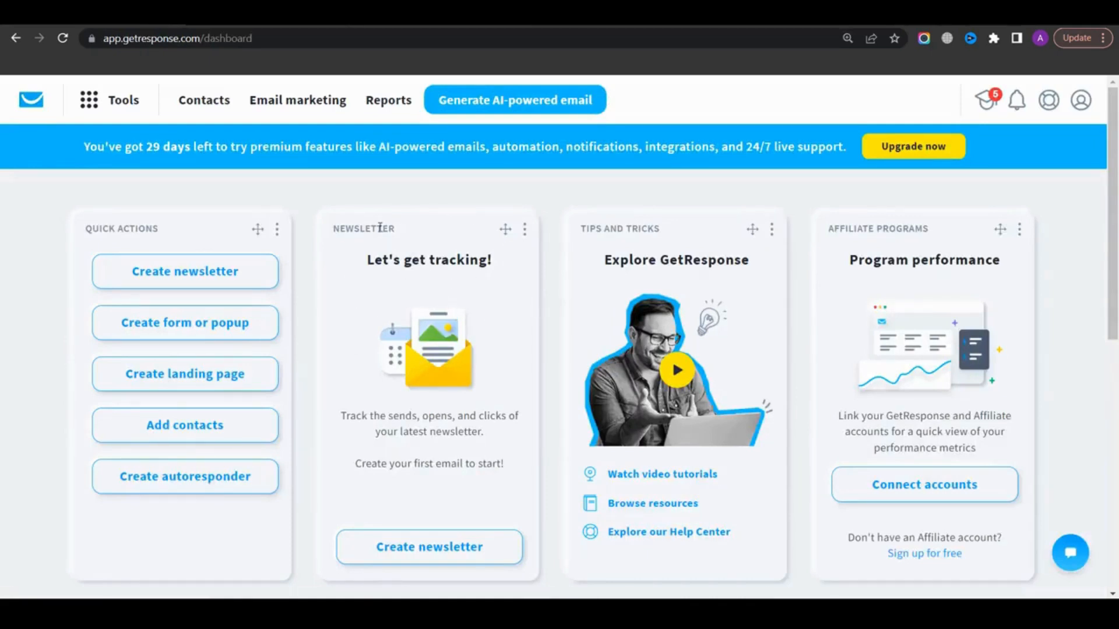
Create a new autoresponder and name it 1st email
left_click(119, 100)
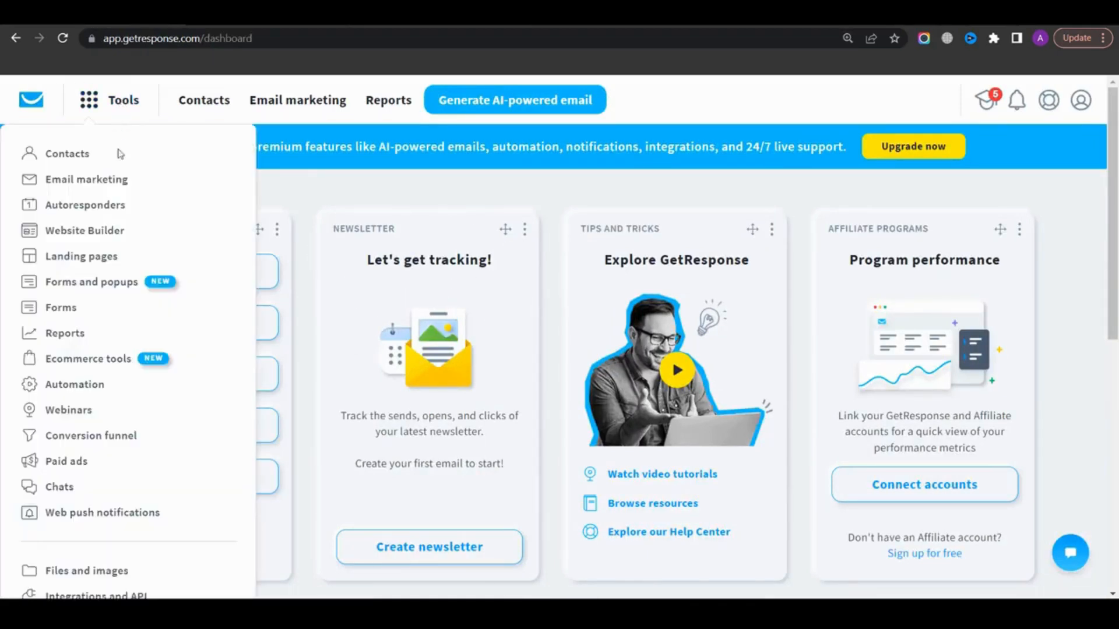
left_click(90, 212)
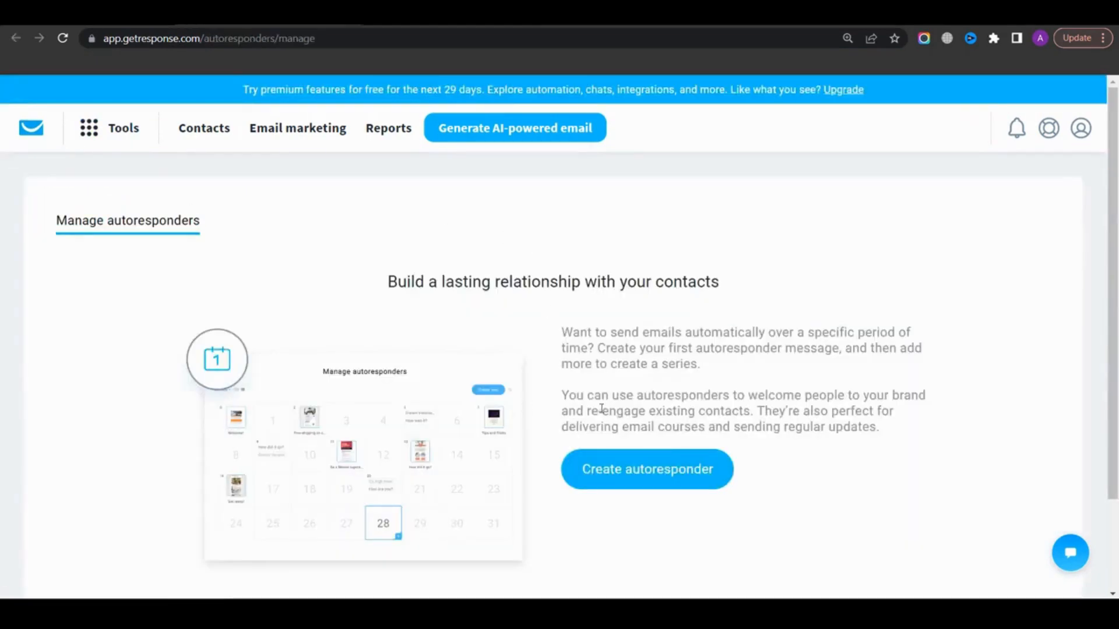
left_click(680, 475)
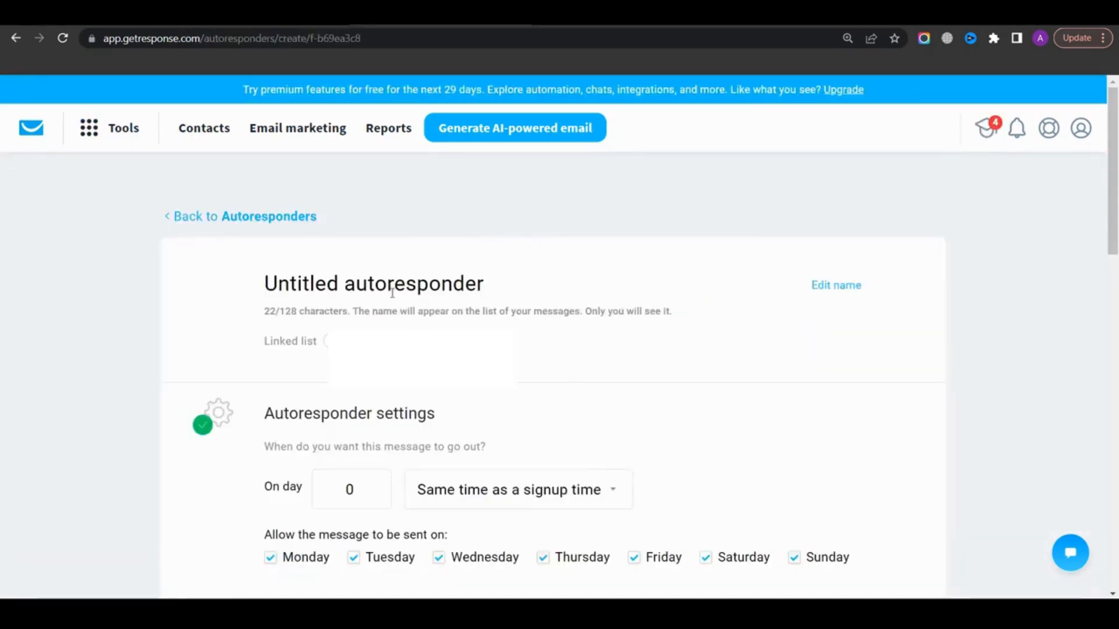
left_click(417, 284)
type("1st email")
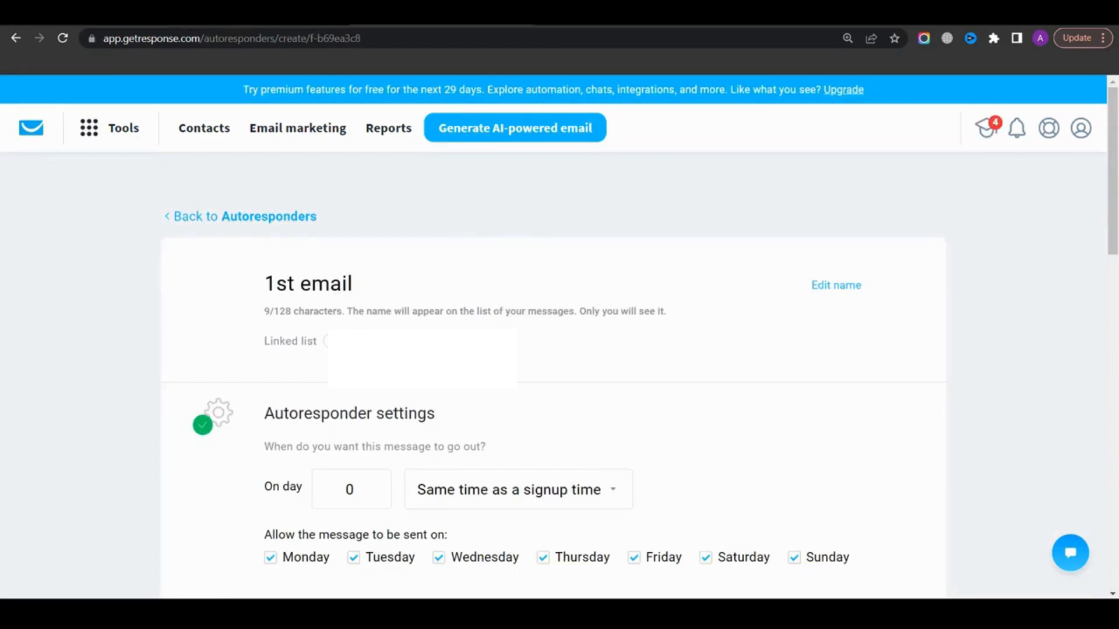
Link the autoresponder to the getresponse_list_tutorial list
left_click(428, 342)
left_click(453, 410)
scroll(367, 408, "down", 3)
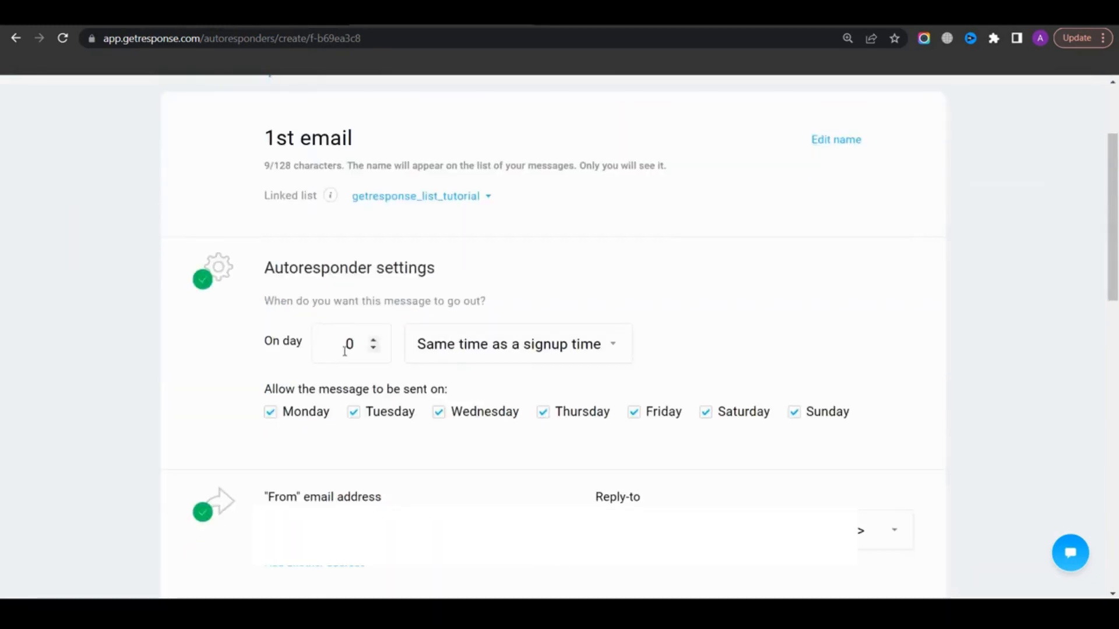
left_click(347, 350)
left_click(343, 306)
left_click(520, 351)
left_click(521, 353)
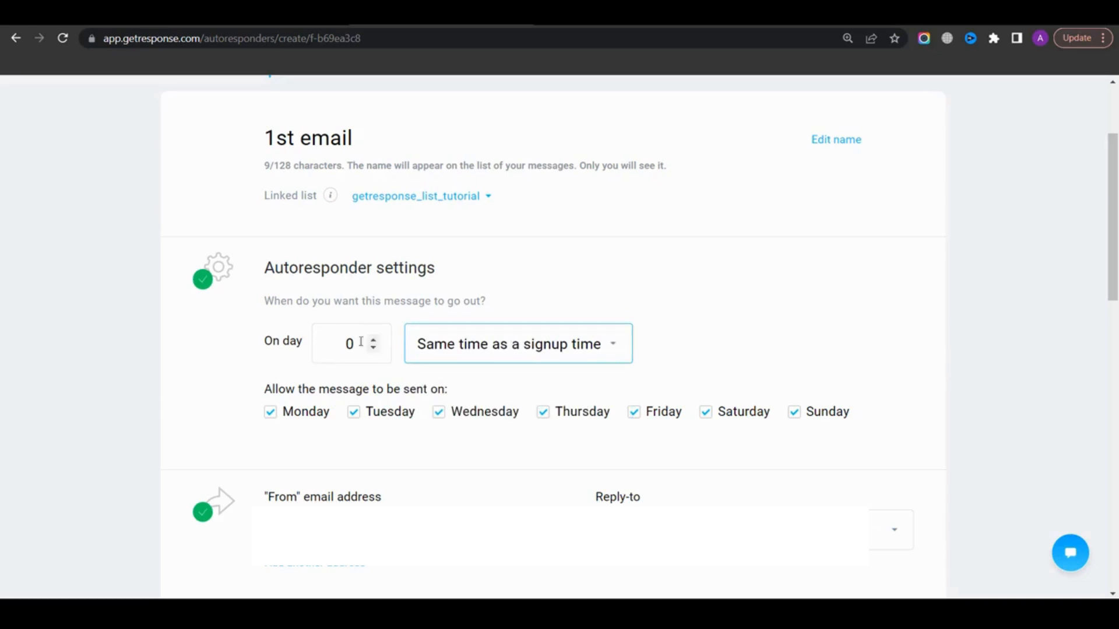
scroll(352, 385, "down", 5)
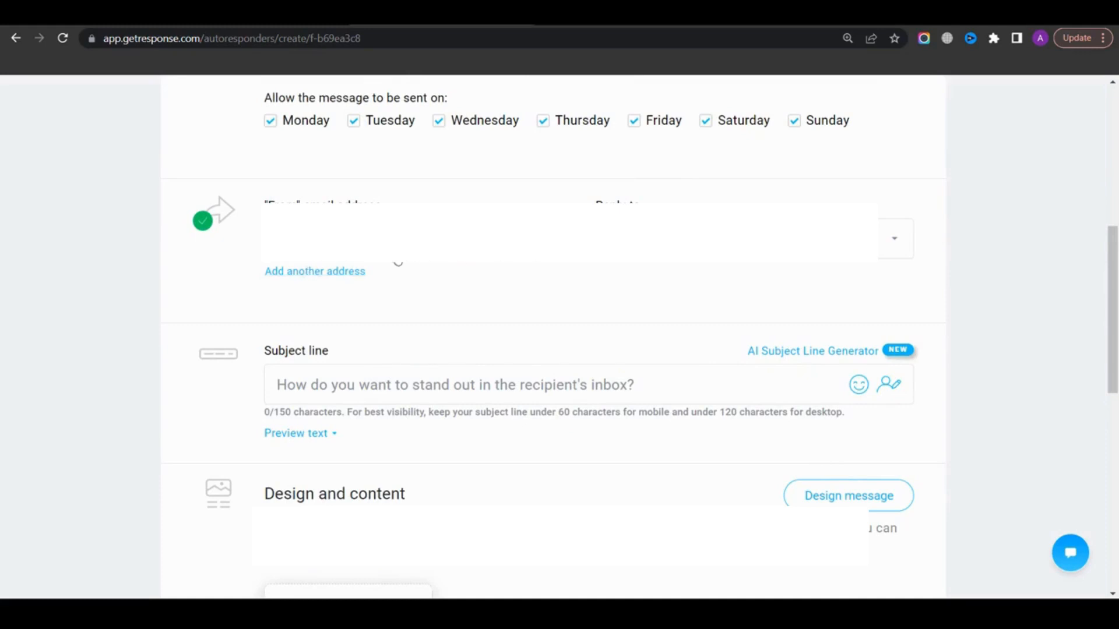
left_click(336, 273)
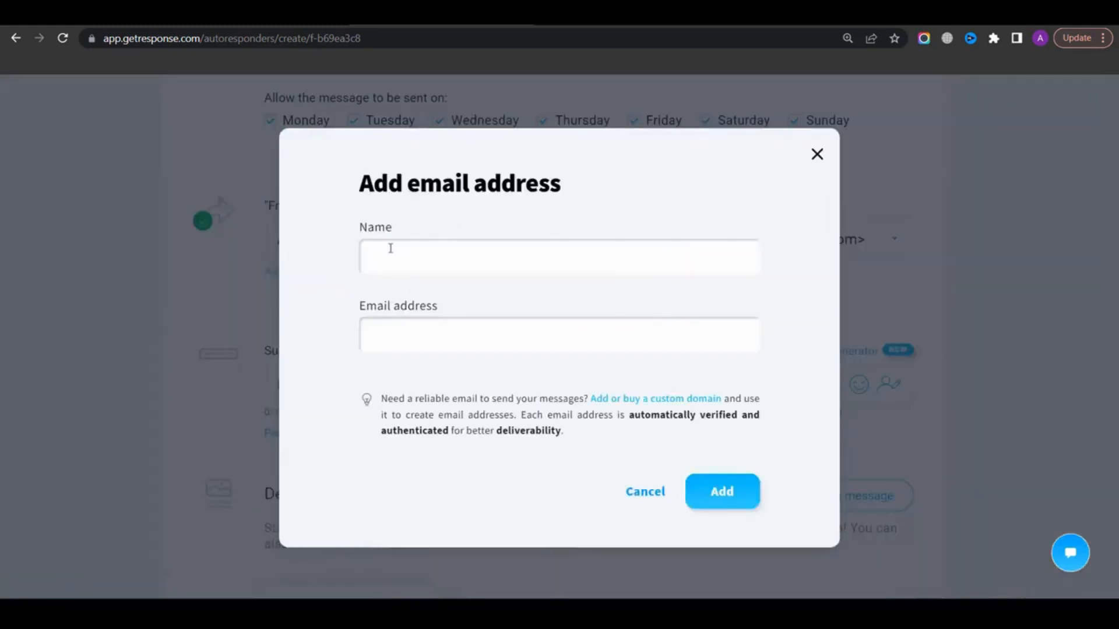
left_click(647, 493)
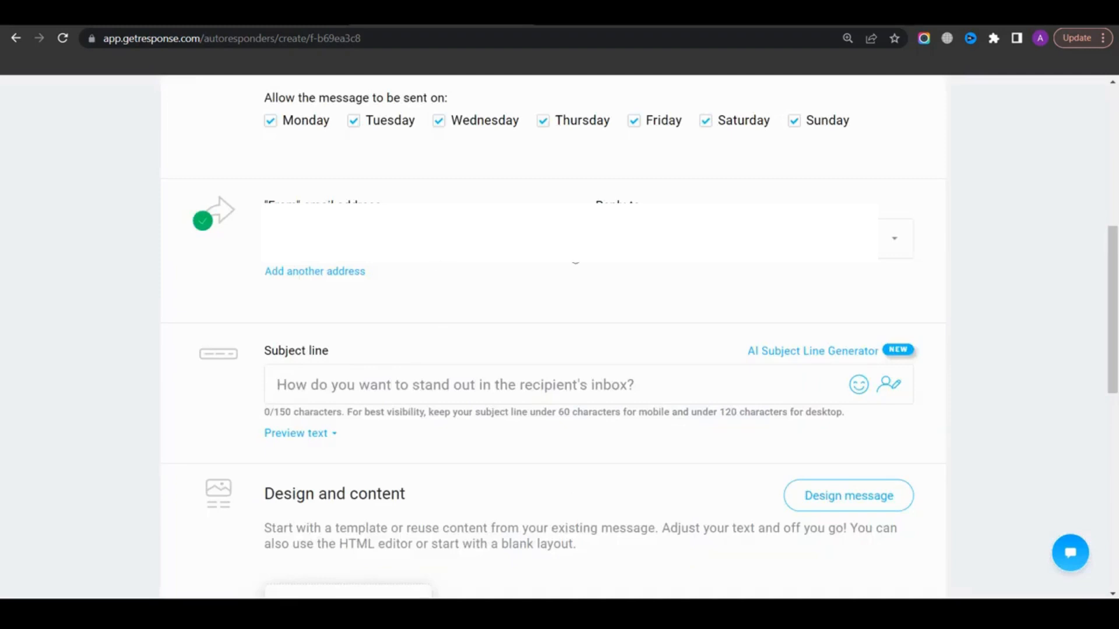
Set the autoresponder's subject line to test subject line
left_click(307, 384)
type("test sub")
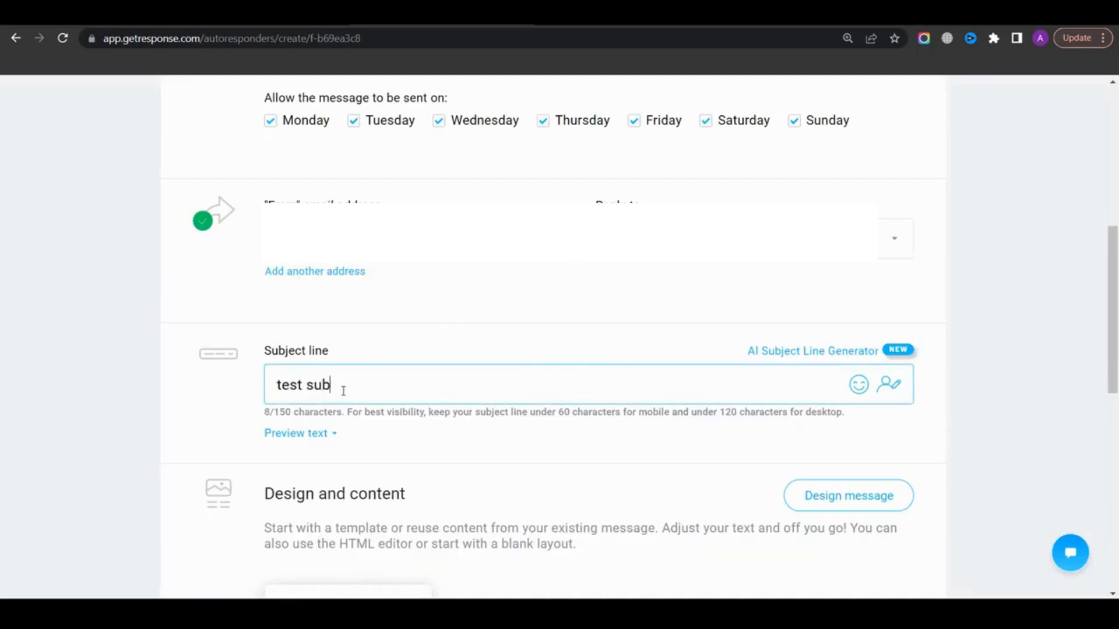
type("ject line")
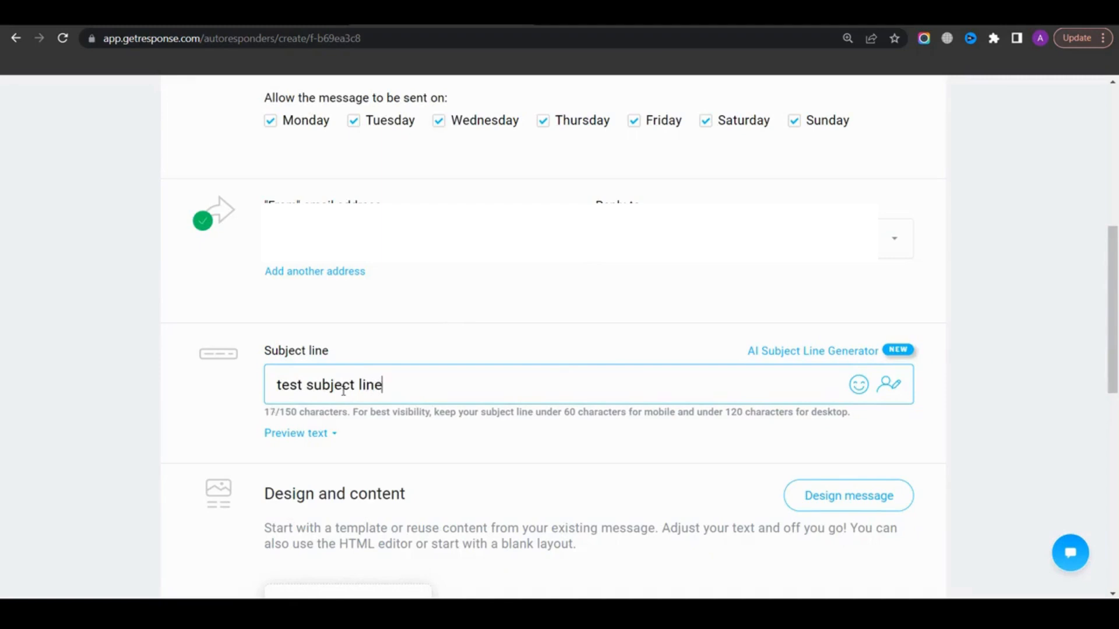
Open the message design and start from the Blank template among the blank templates
scroll(408, 379, "down", 2)
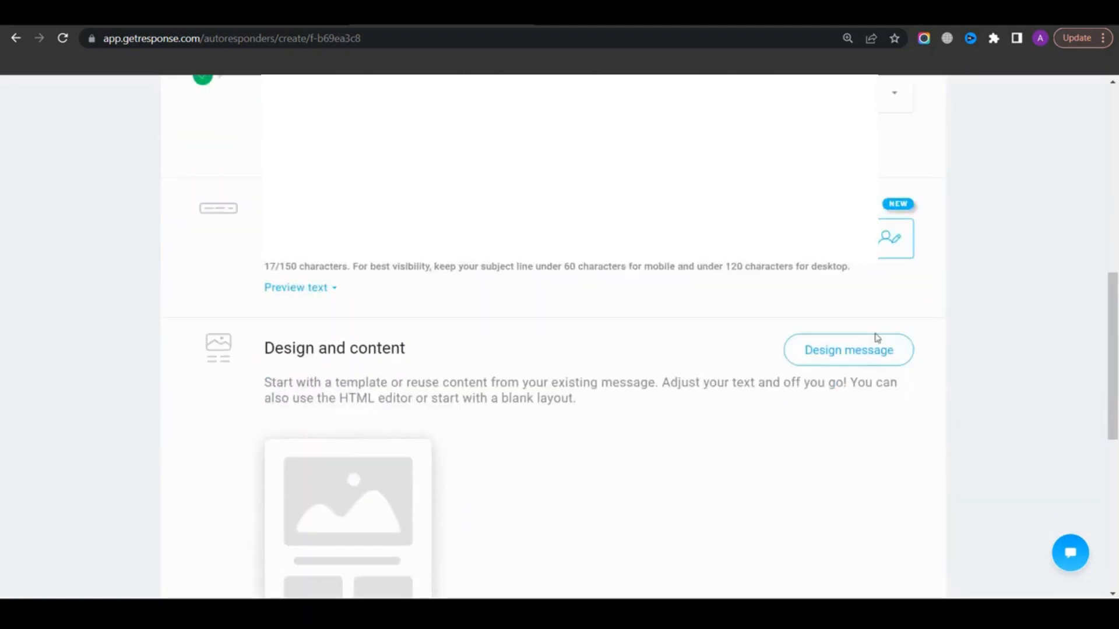
left_click(848, 358)
left_click_drag(461, 224, 648, 226)
left_click(607, 194)
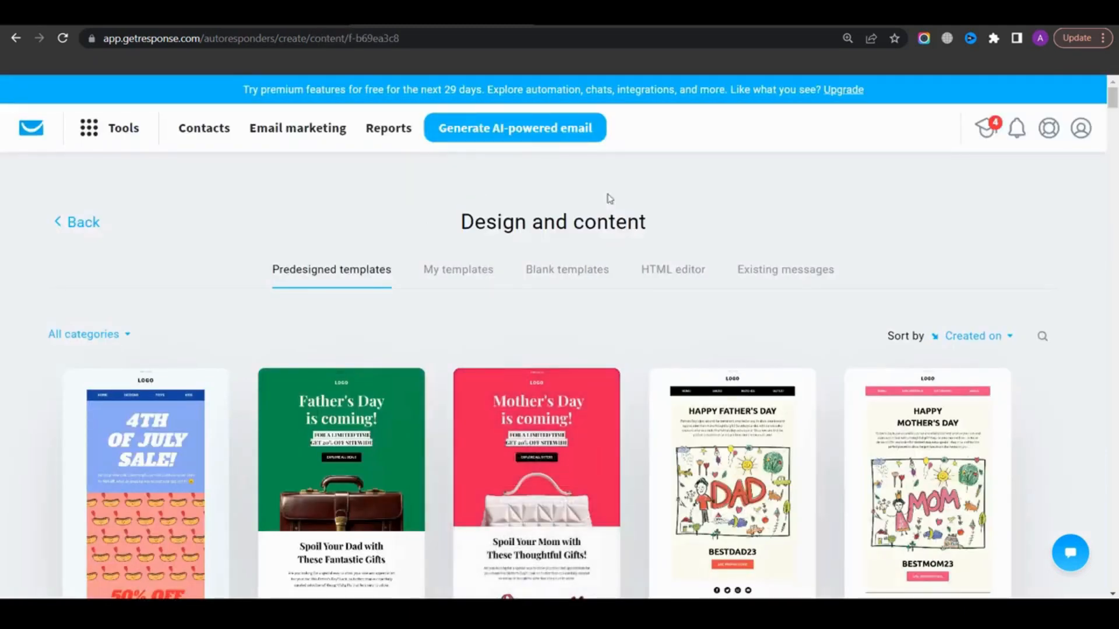
scroll(402, 377, "down", 20)
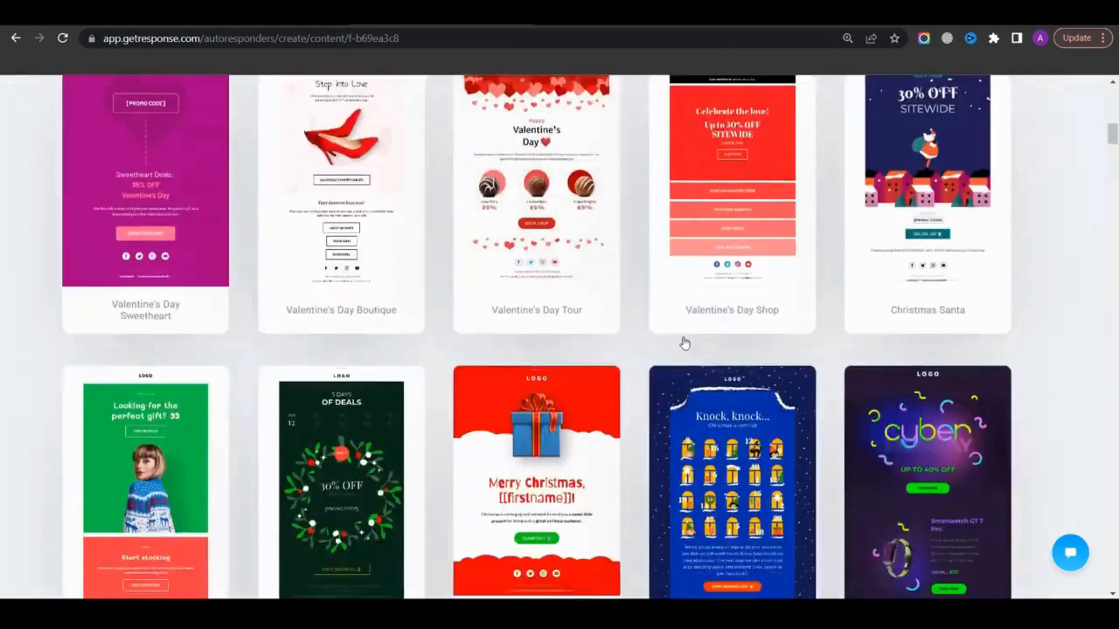
scroll(606, 348, "down", 14)
scroll(454, 334, "up", 20)
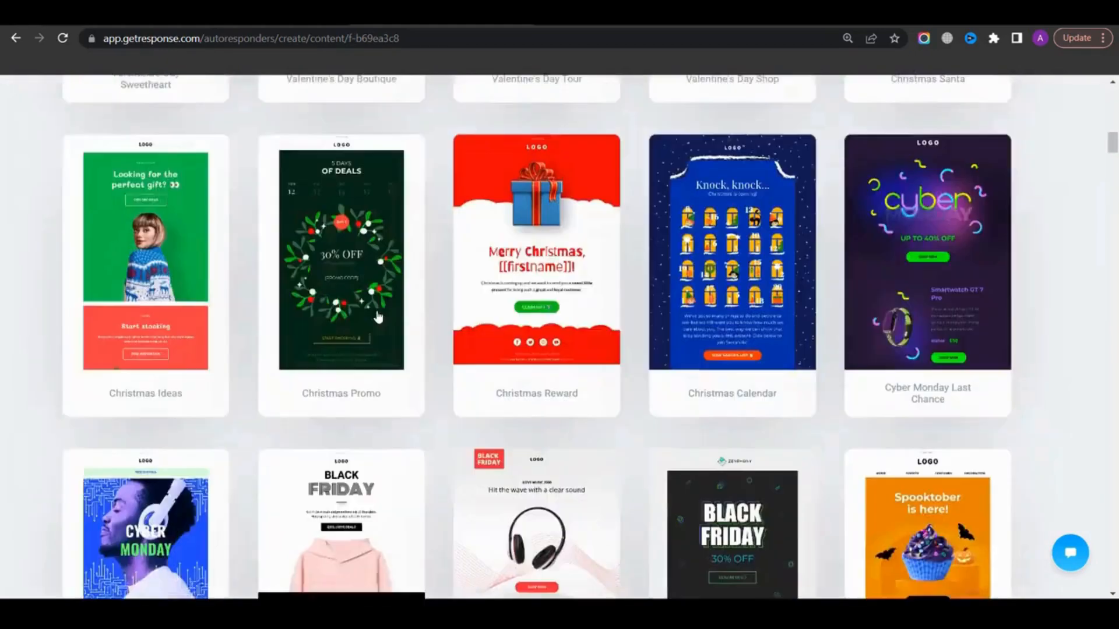
scroll(454, 335, "up", 12)
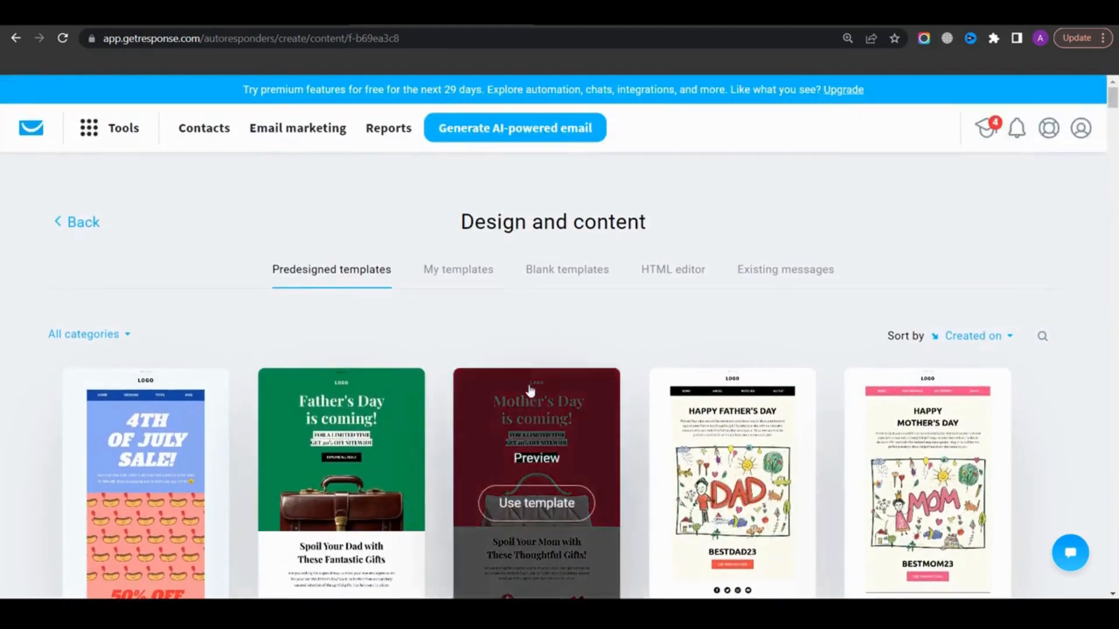
left_click(578, 271)
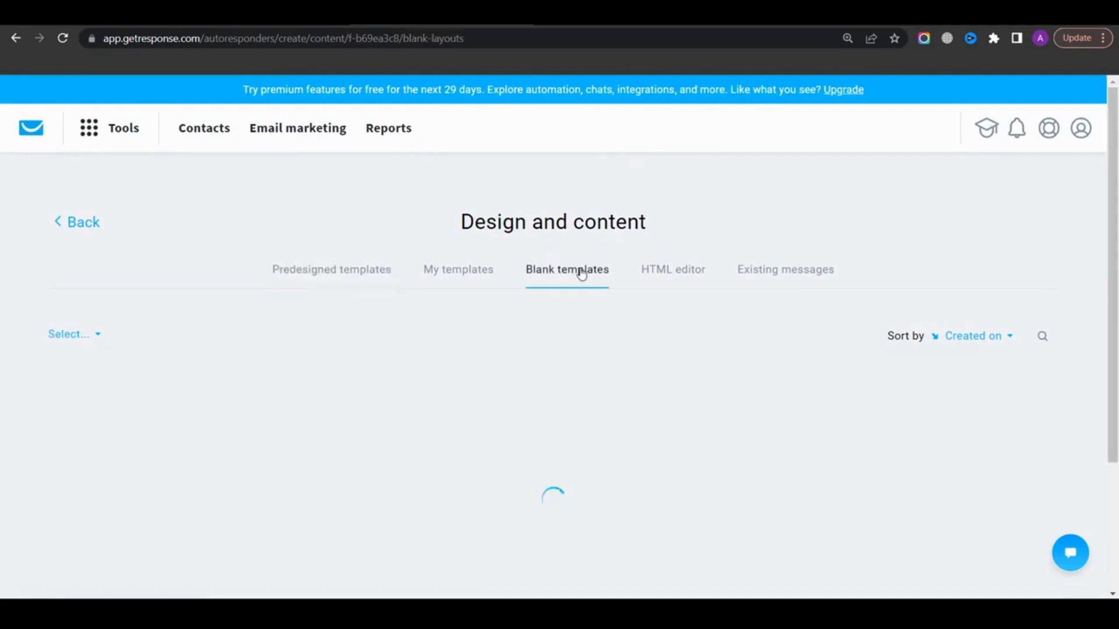
scroll(357, 387, "down", 2)
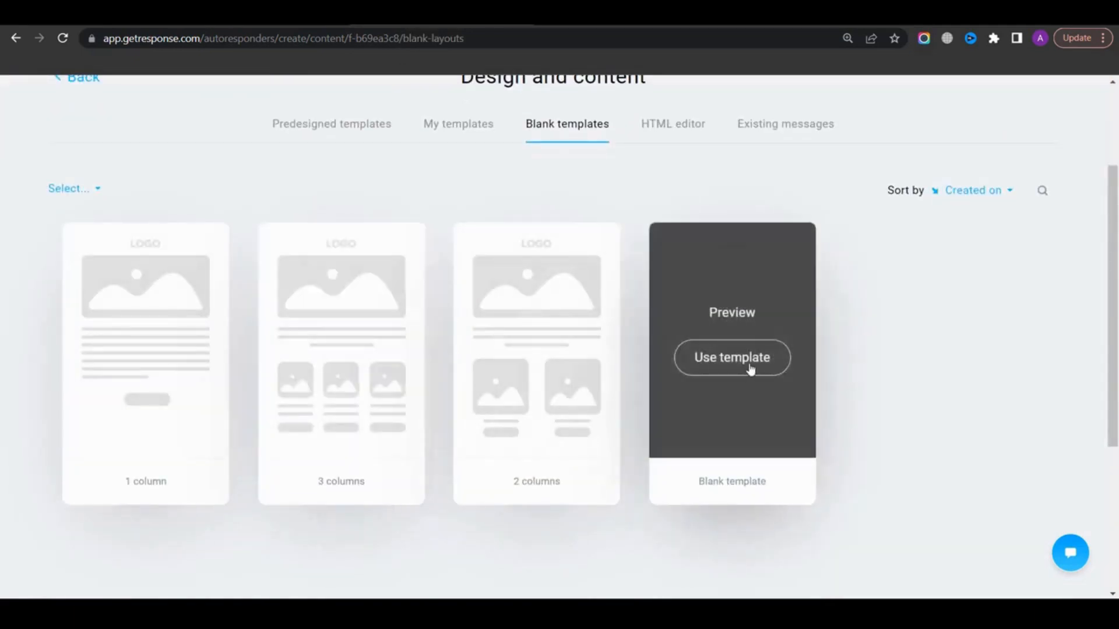
left_click(749, 367)
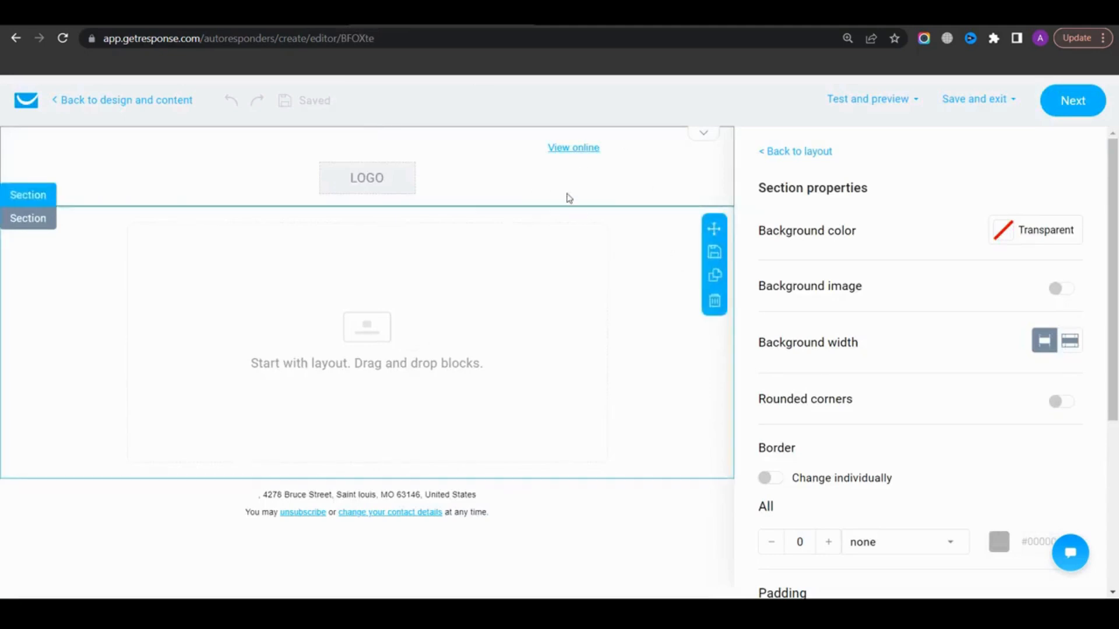
Hide the header's View online link and logo, and switch back to the layout blocks
left_click(488, 170)
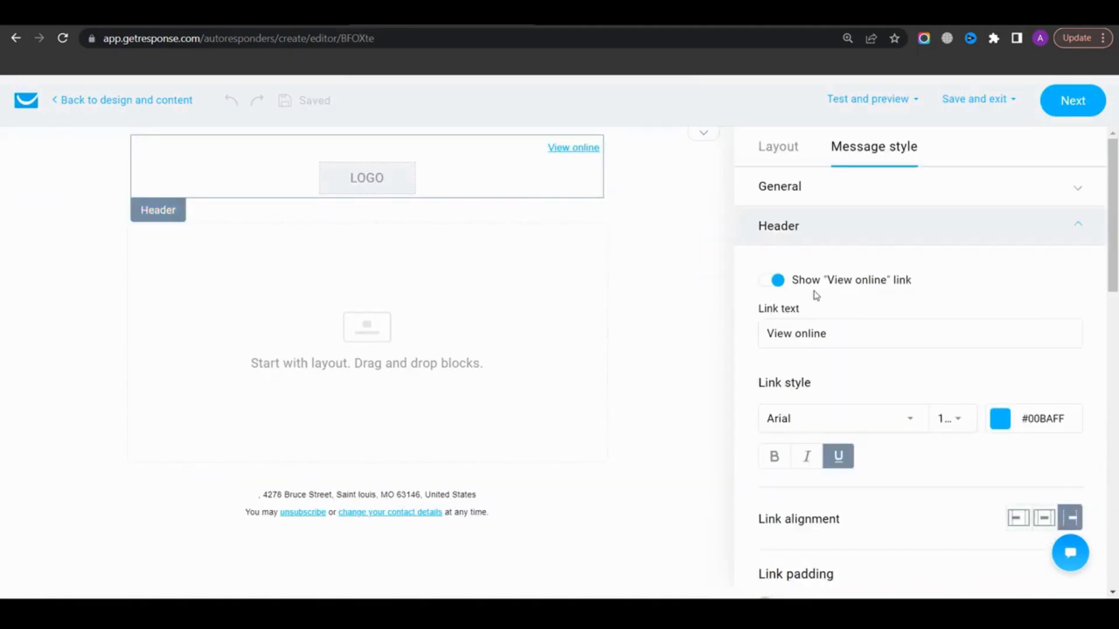
left_click(770, 281)
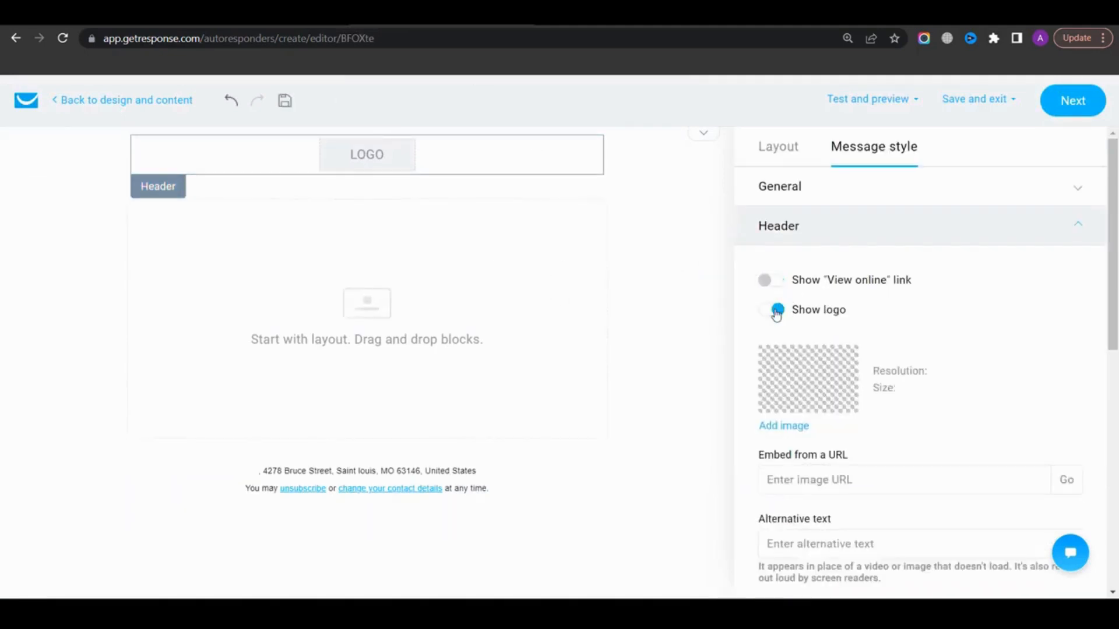
left_click(777, 311)
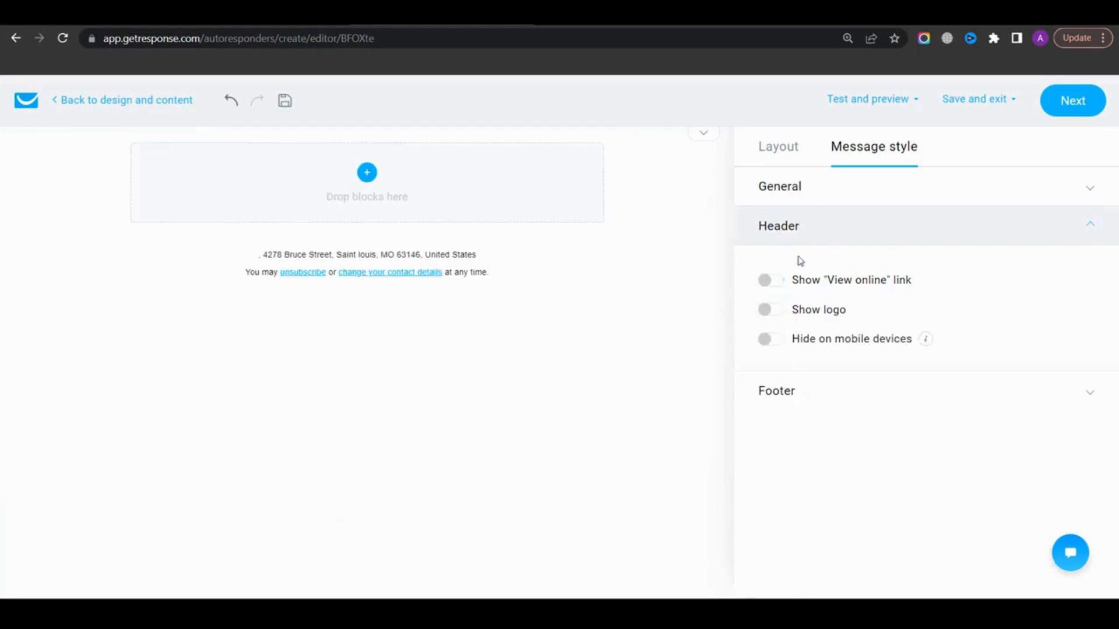
left_click(776, 312)
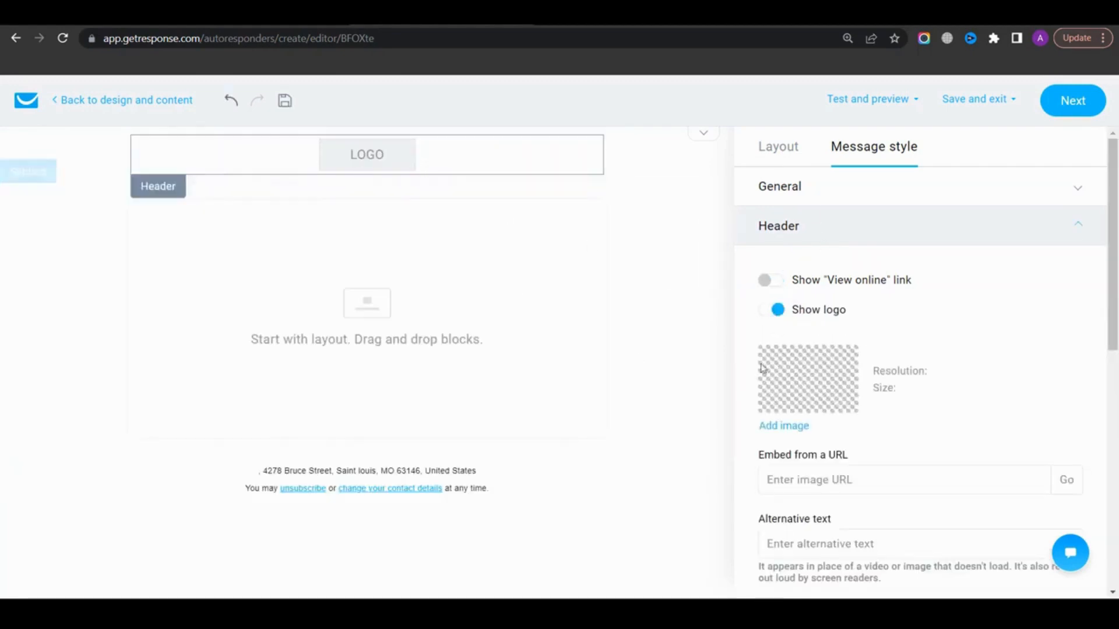
left_click(777, 311)
left_click(789, 162)
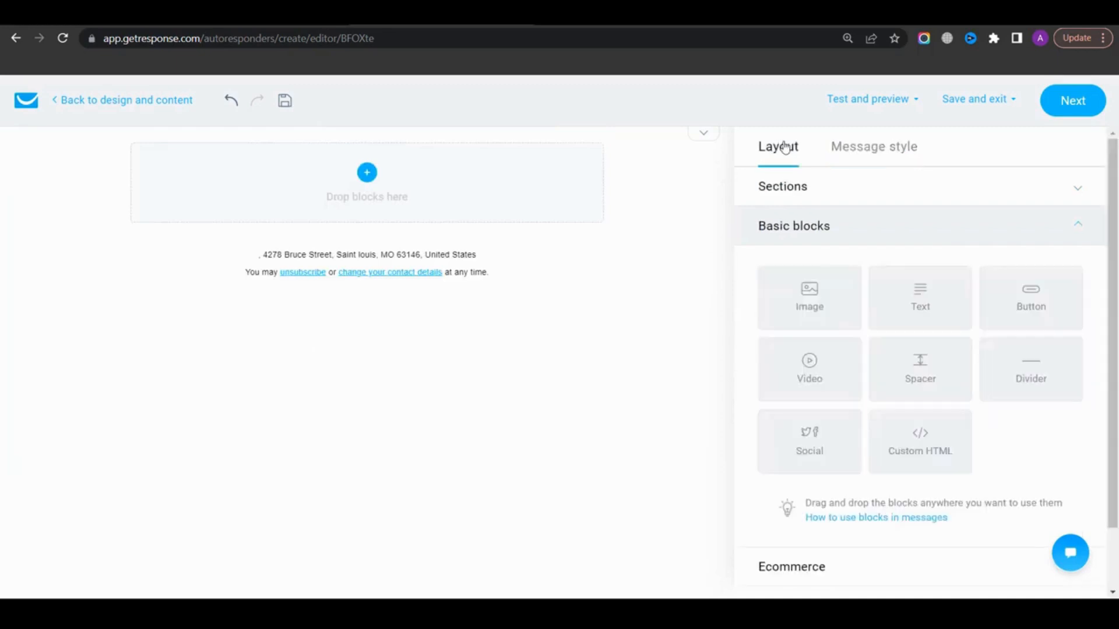
Add a text block to the message and paste the welcome text into it
left_click_drag(918, 295, 431, 193)
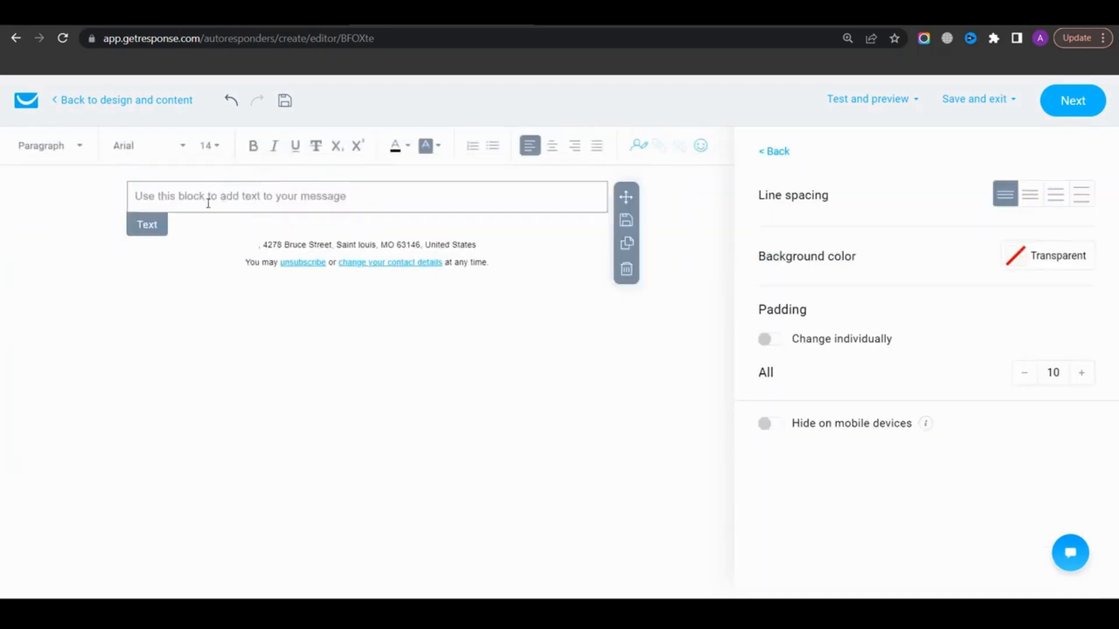
left_click(208, 203)
type("Hi,  thanks for subscribing to our list.  Here's your free guide  Cheers")
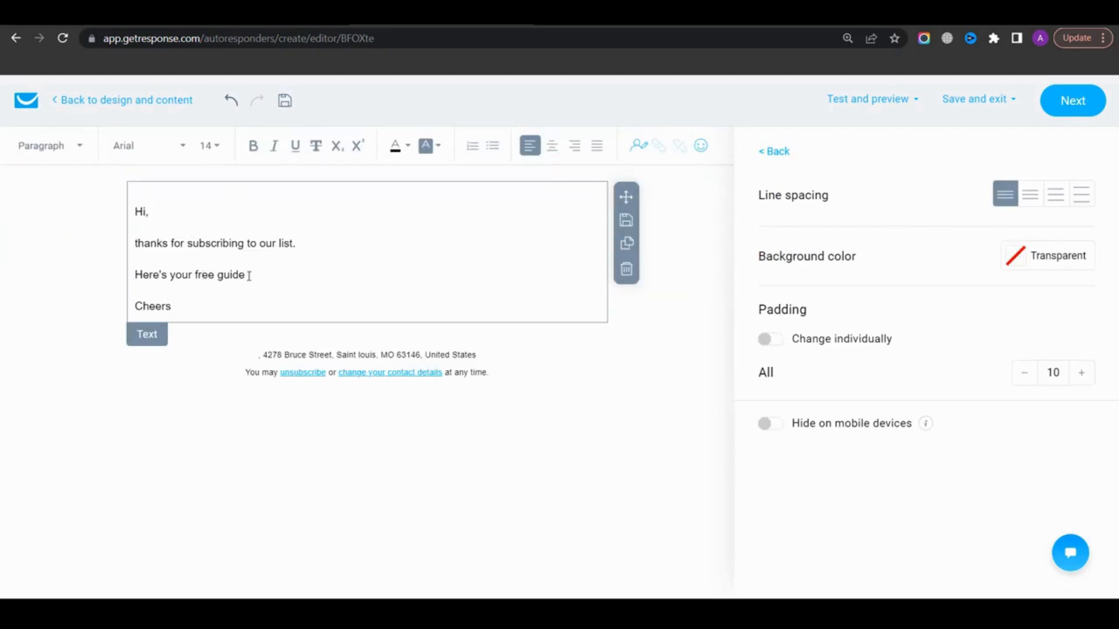
Select the "Here's your free guide" line and start inserting a link on it
left_click_drag(249, 275, 121, 281)
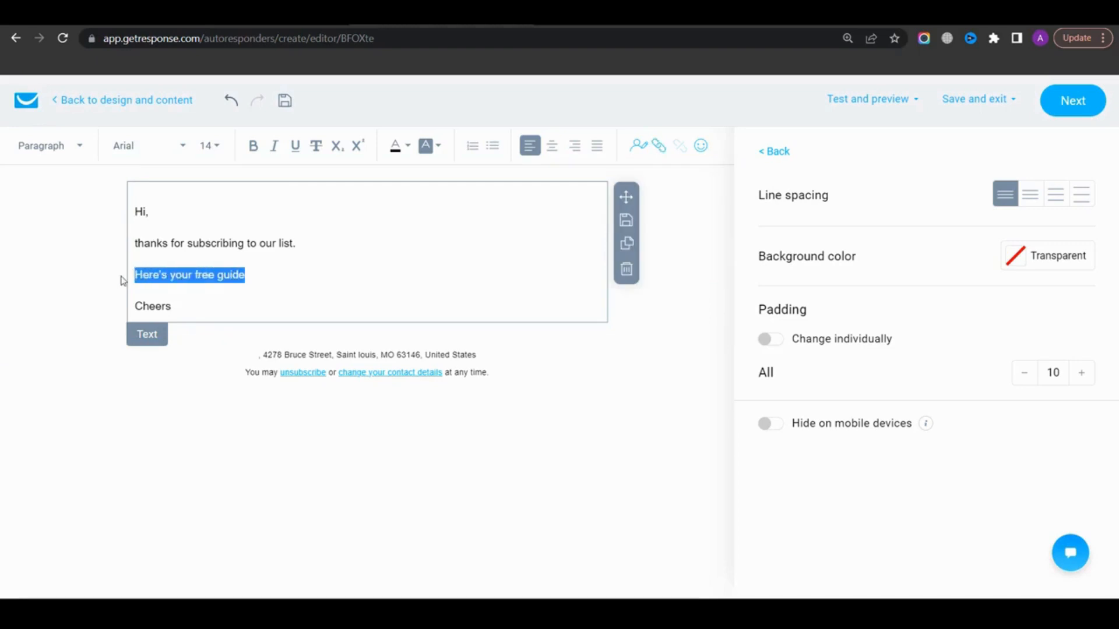
left_click(663, 151)
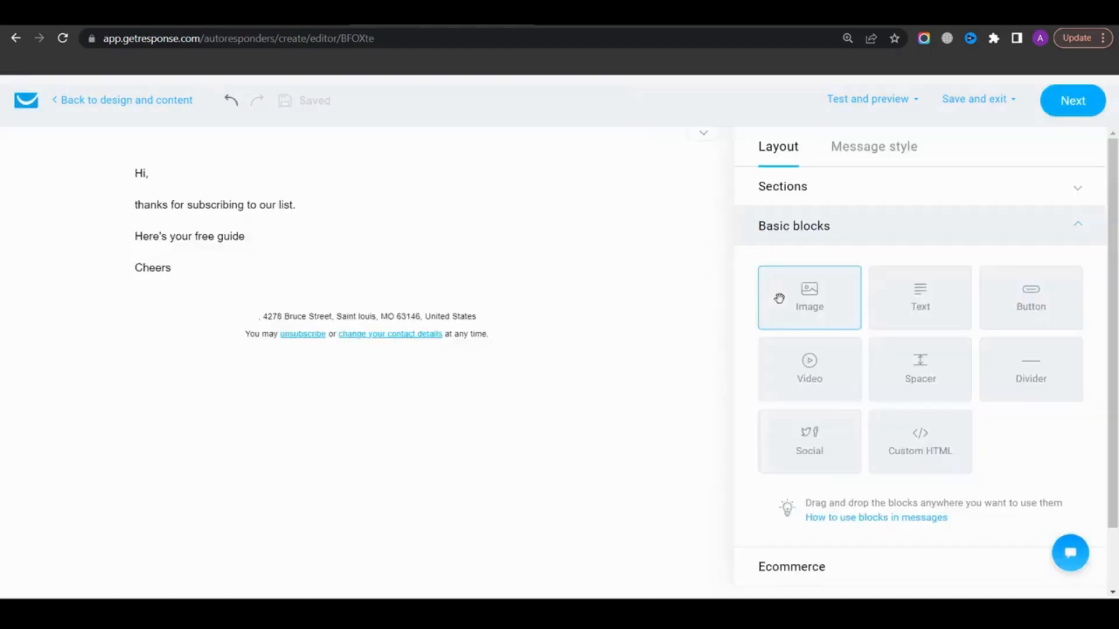
Add an image block below the message text
left_click_drag(777, 297, 407, 324)
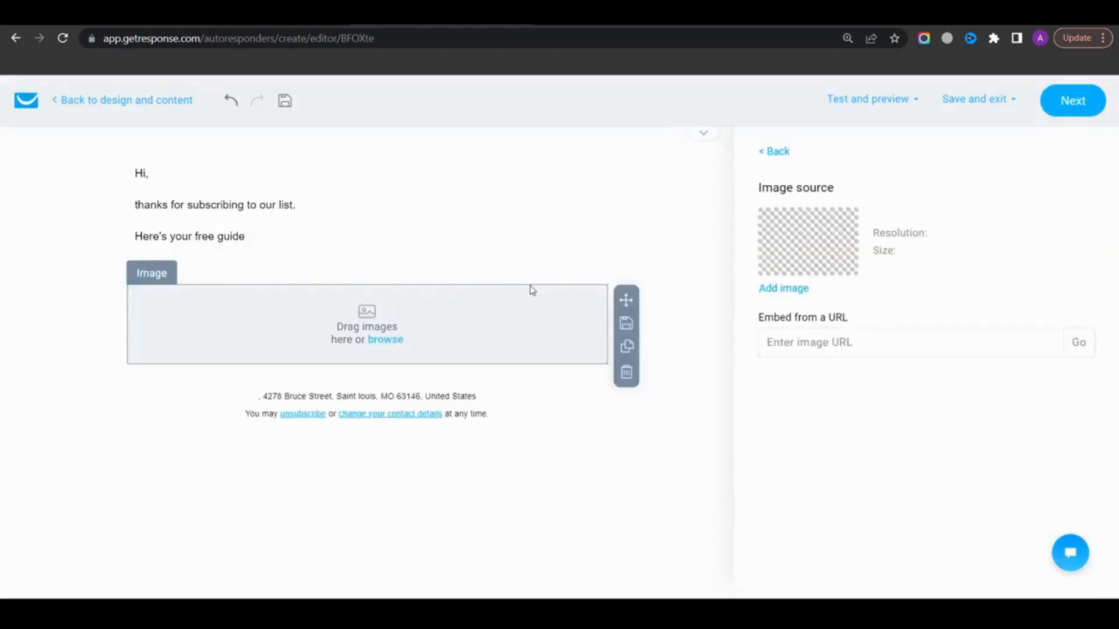
left_click(530, 449)
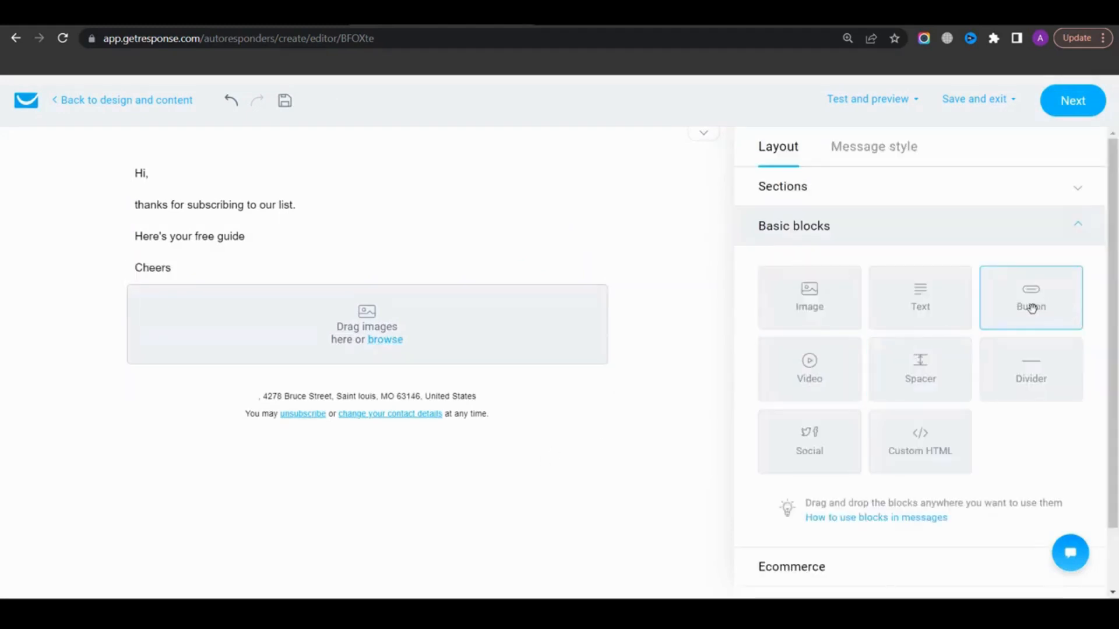
Add a button below the image, colour it #FF5E58 and set its text to Download Now
left_click_drag(1038, 306, 392, 392)
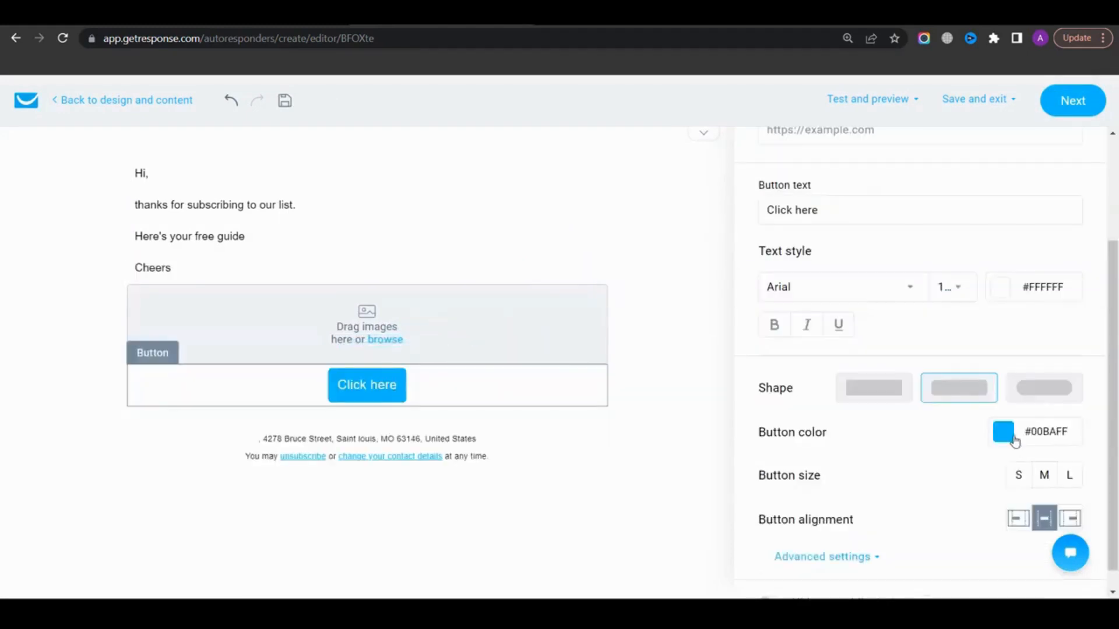
left_click(1012, 440)
left_click(901, 504)
left_click_drag(818, 211, 764, 212)
type("Download Now")
Open the button's URL field without entering an address and leave the message editor
scroll(801, 329, "down", 1)
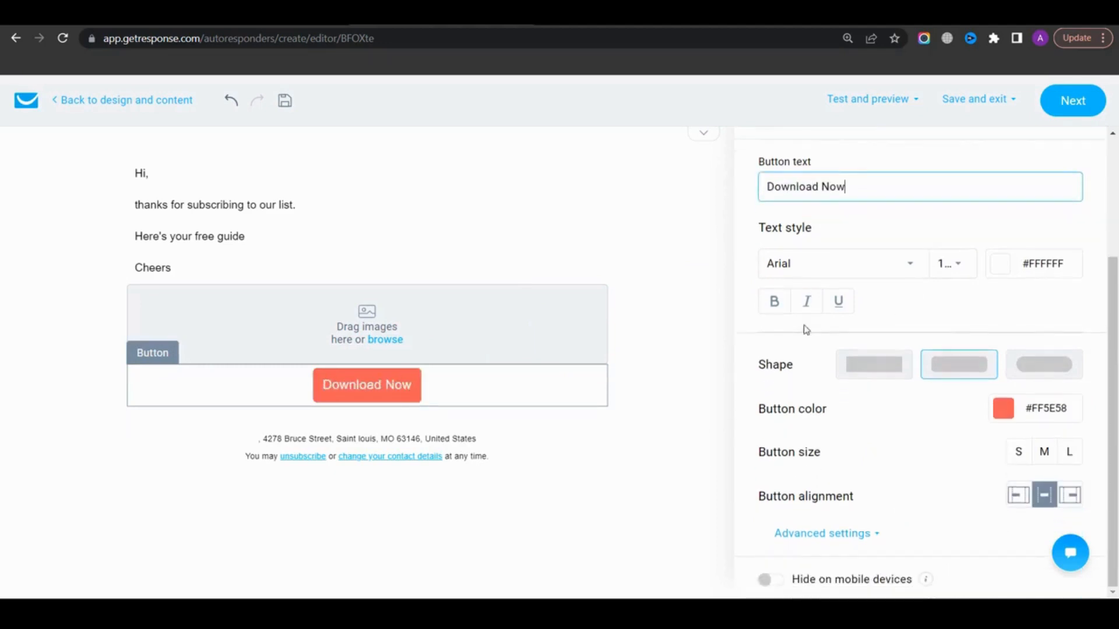
scroll(850, 430, "up", 3)
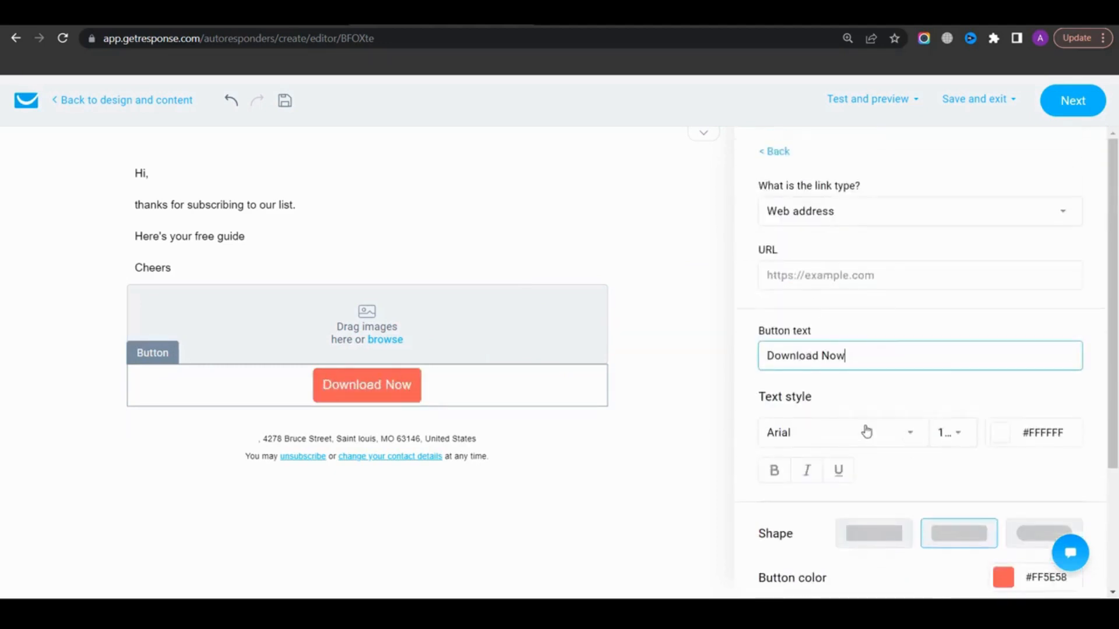
left_click(813, 269)
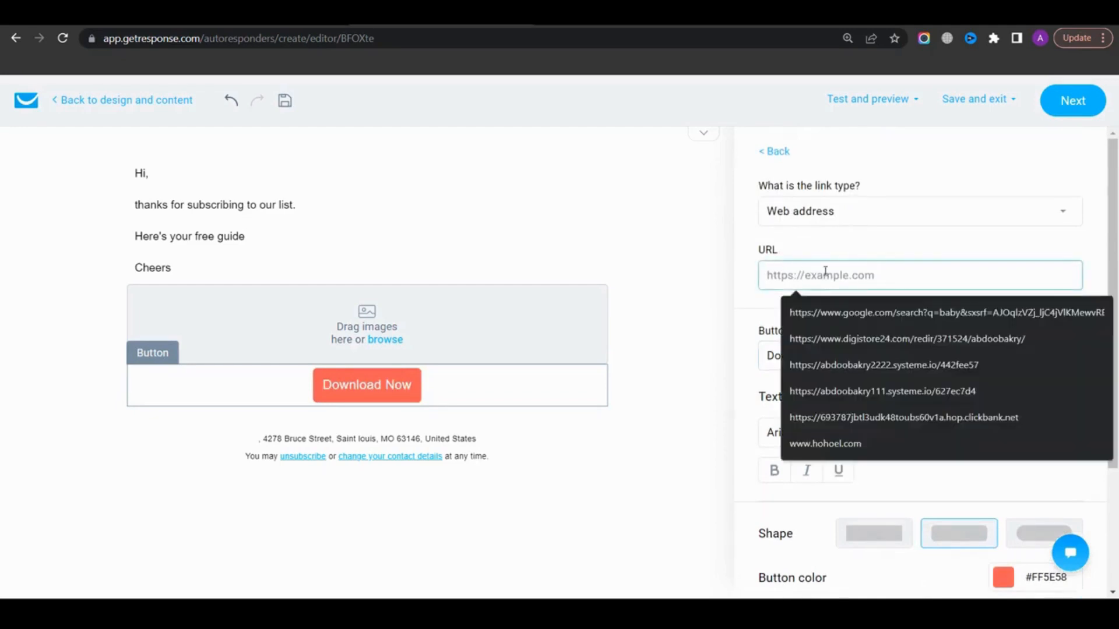
left_click(846, 246)
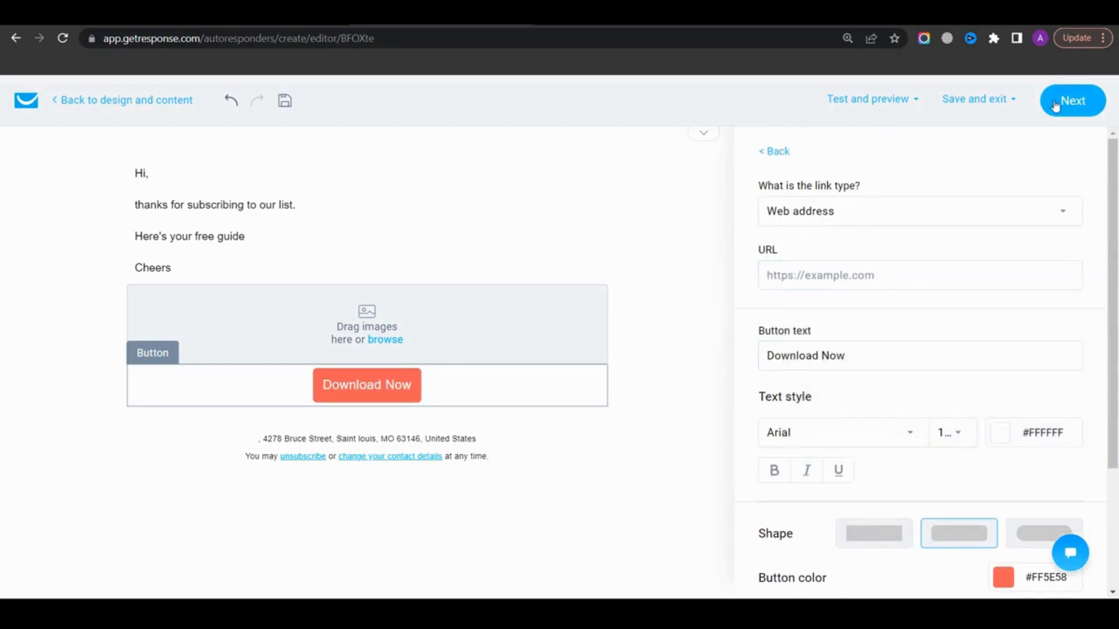
left_click(1079, 103)
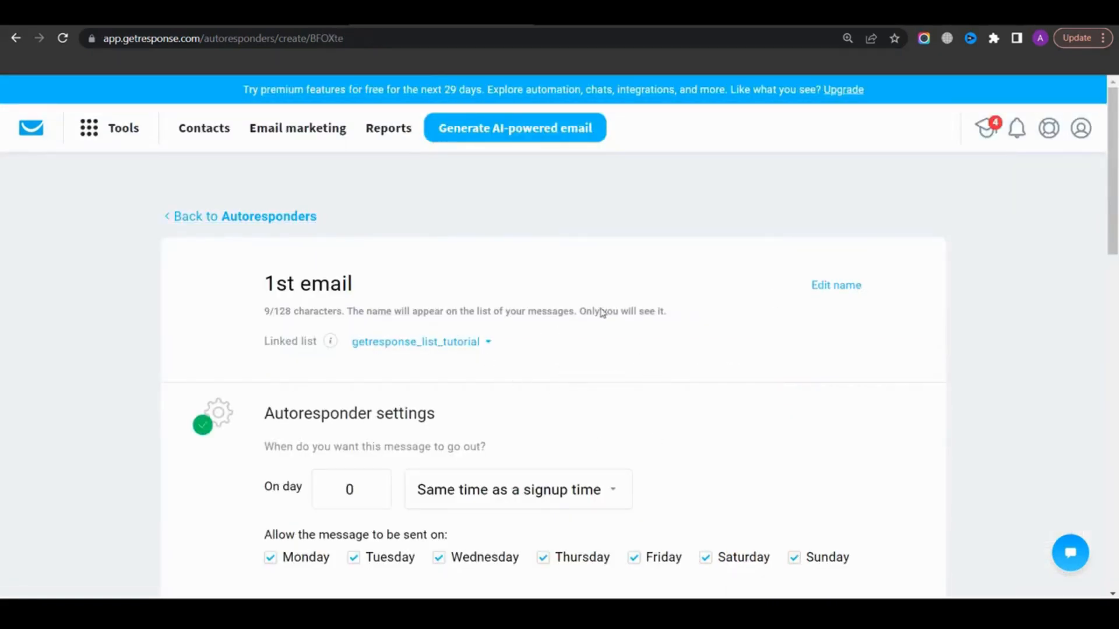
Save and publish the 1st email autoresponder
scroll(603, 313, "down", 18)
left_click(854, 430)
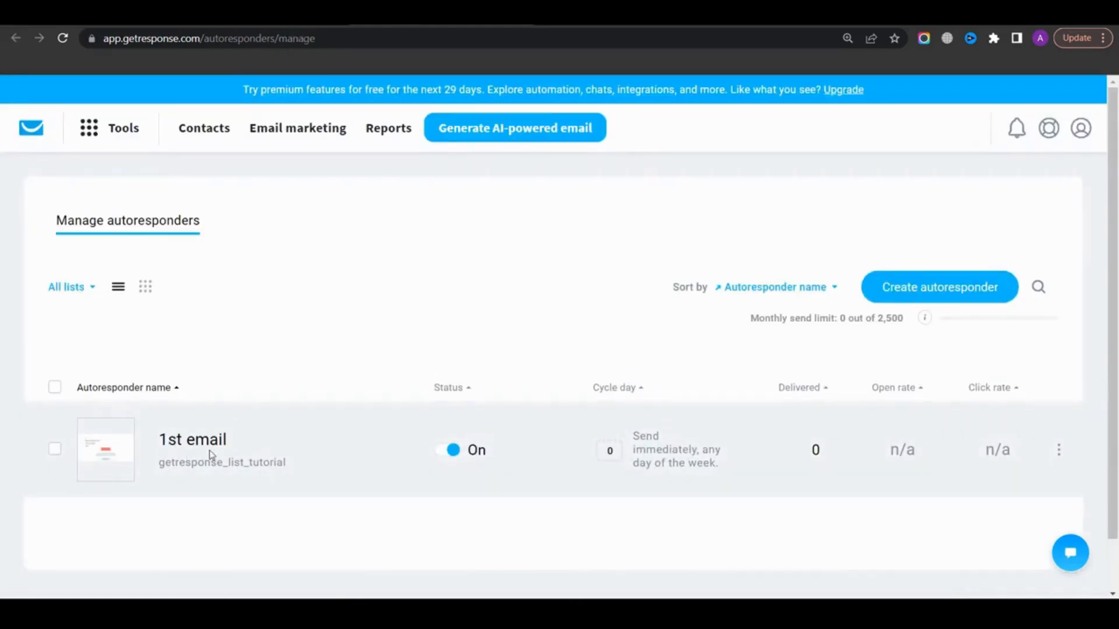
Switch the autoresponders list to calendar view and browse the cycle days
left_click(147, 287)
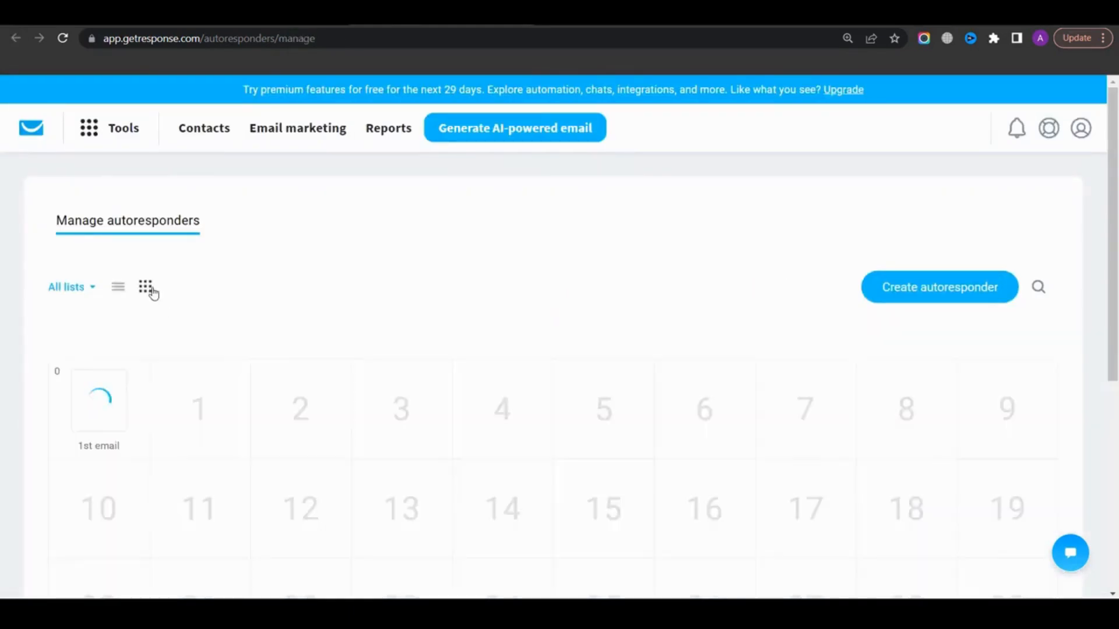
scroll(569, 264, "down", 3)
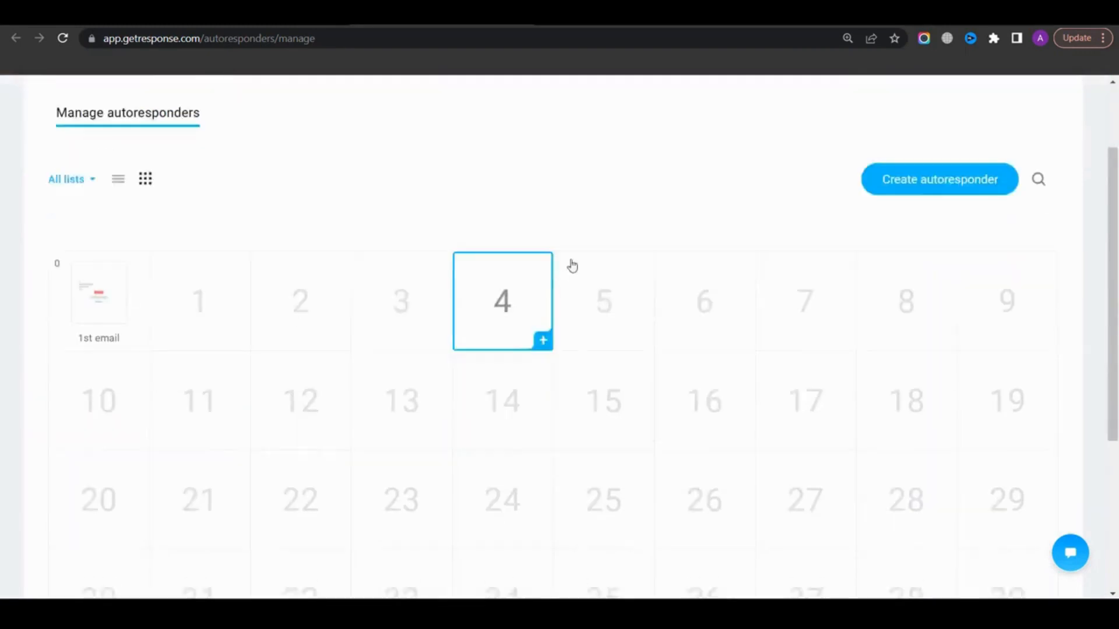
scroll(512, 373, "down", 4)
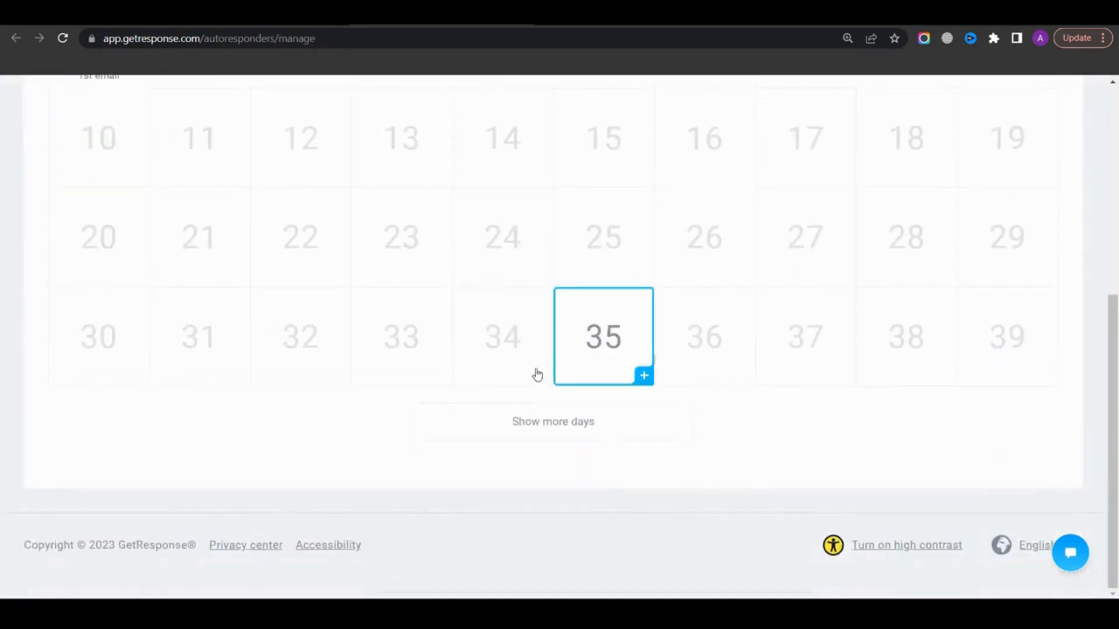
left_click(557, 427)
scroll(644, 350, "down", 2)
scroll(208, 367, "up", 8)
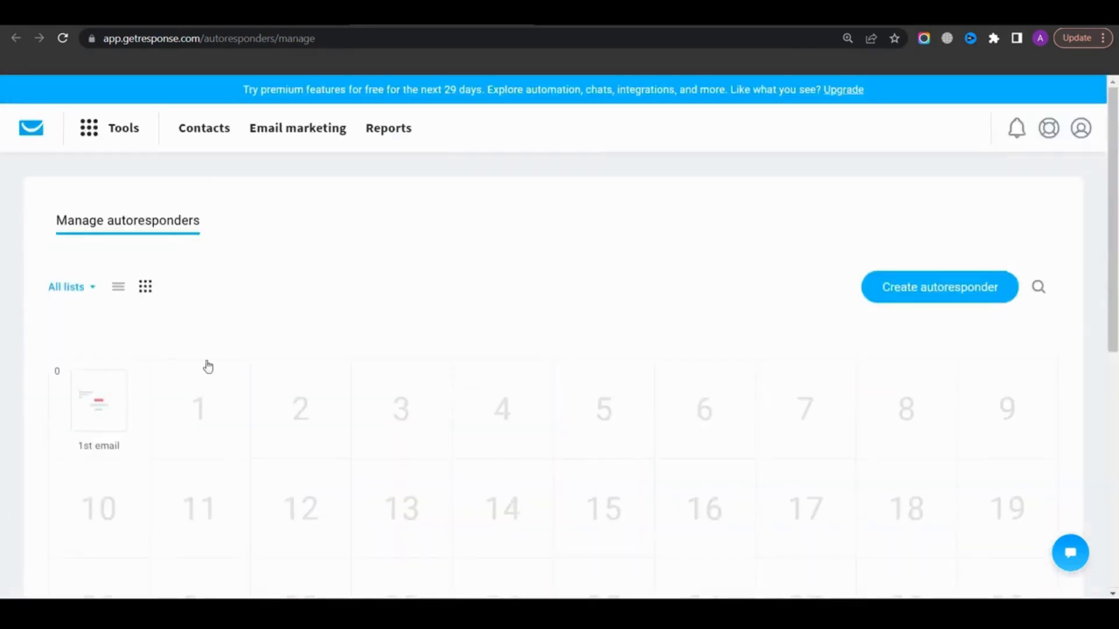
mouse_move(45, 387)
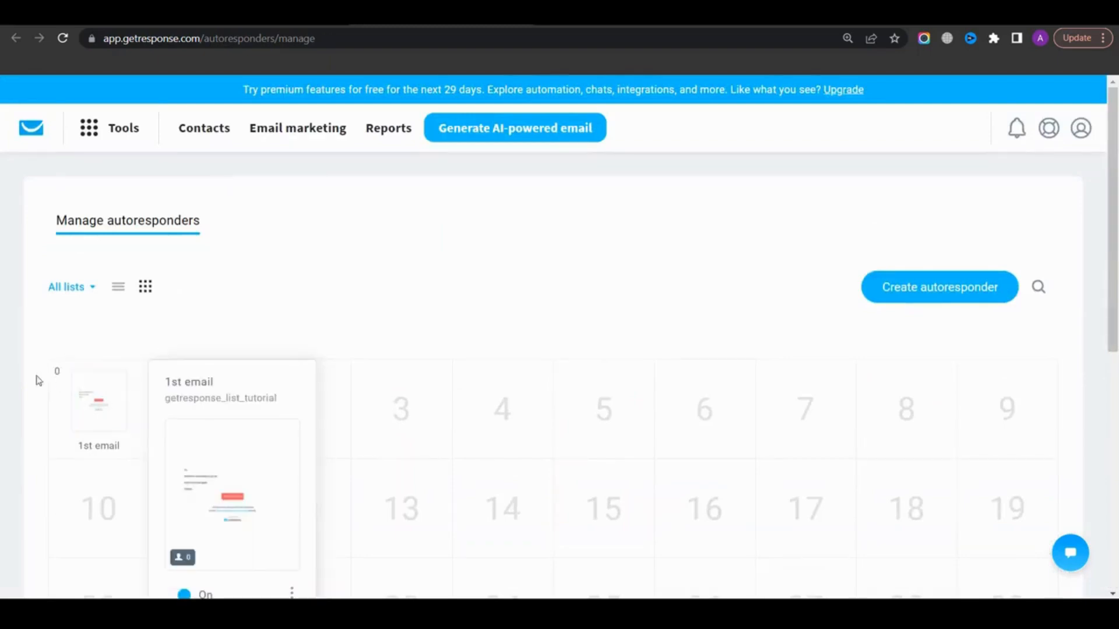
scroll(245, 320, "down", 3)
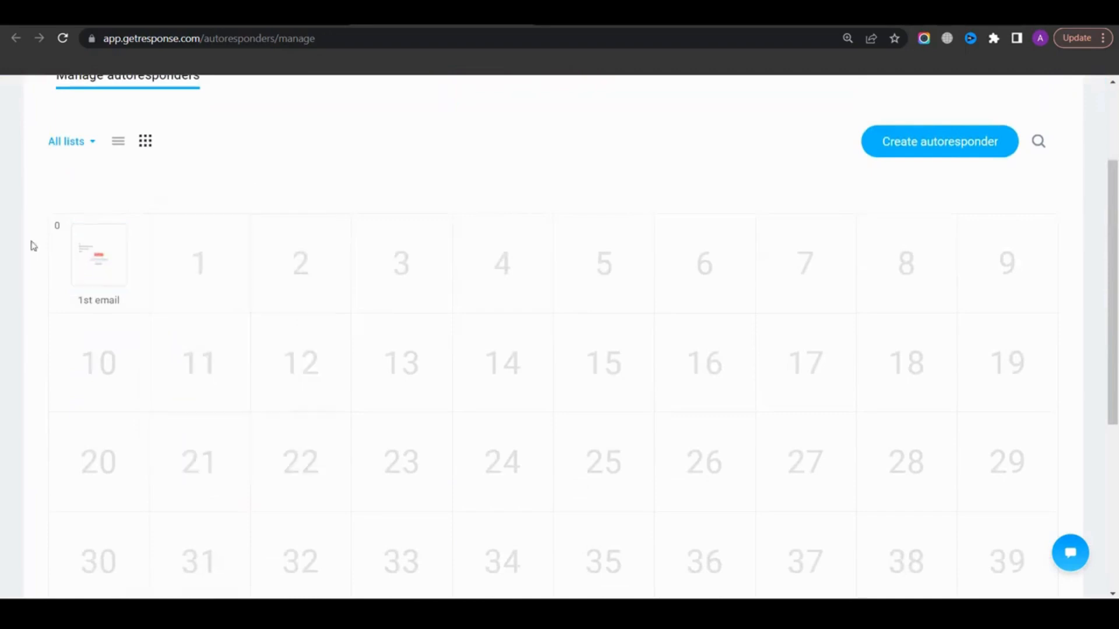
mouse_move(76, 257)
mouse_move(198, 262)
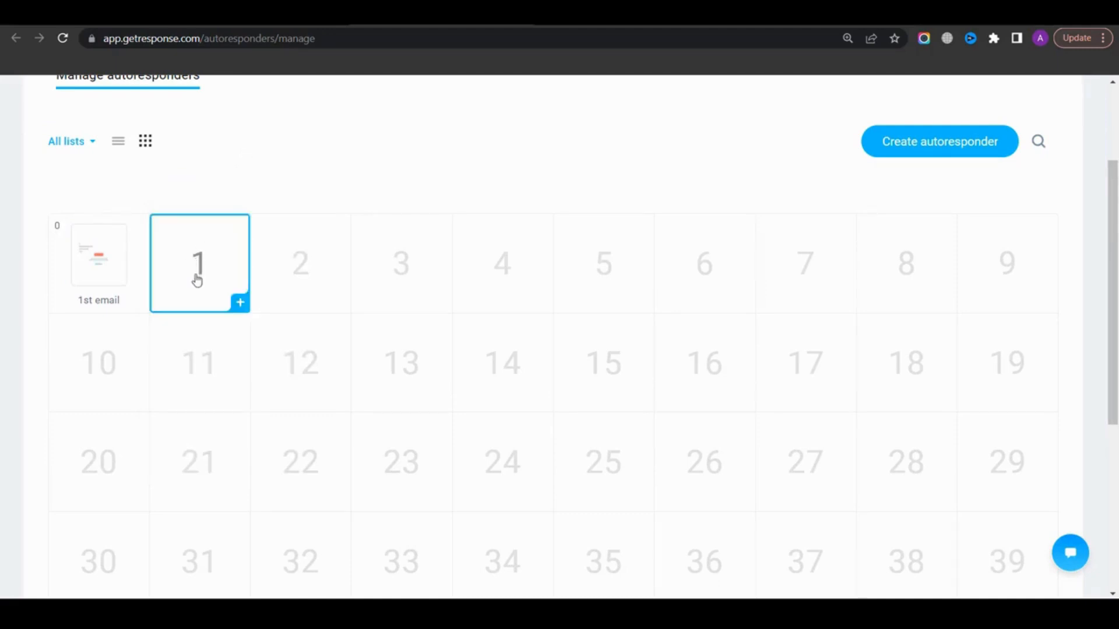
mouse_move(299, 253)
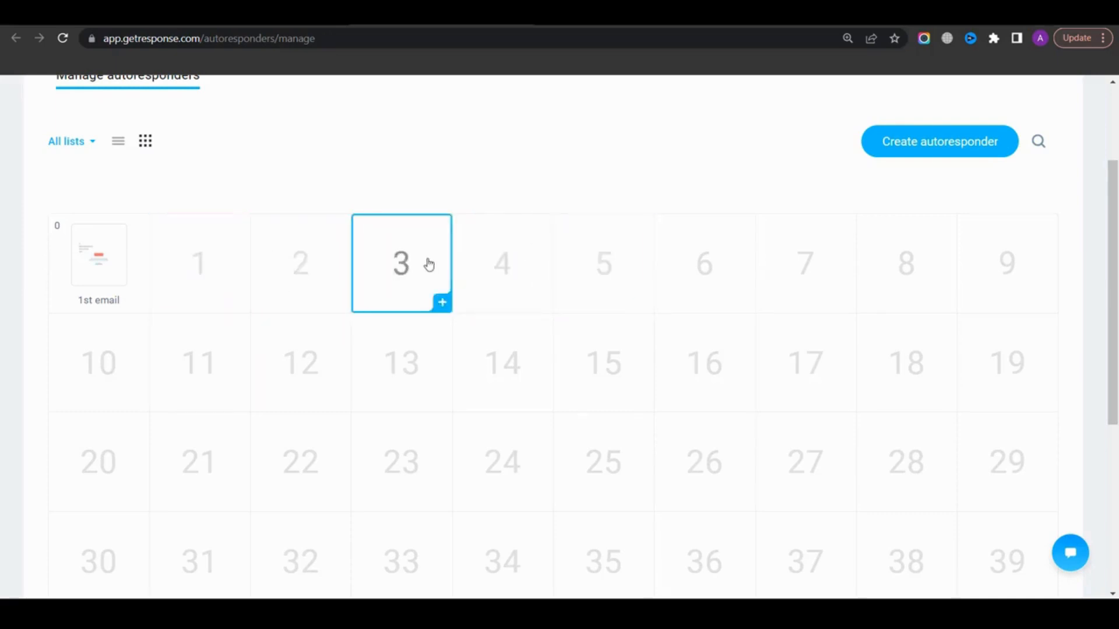
Create a new autoresponder on day 1 and name it 2nd email
left_click(217, 305)
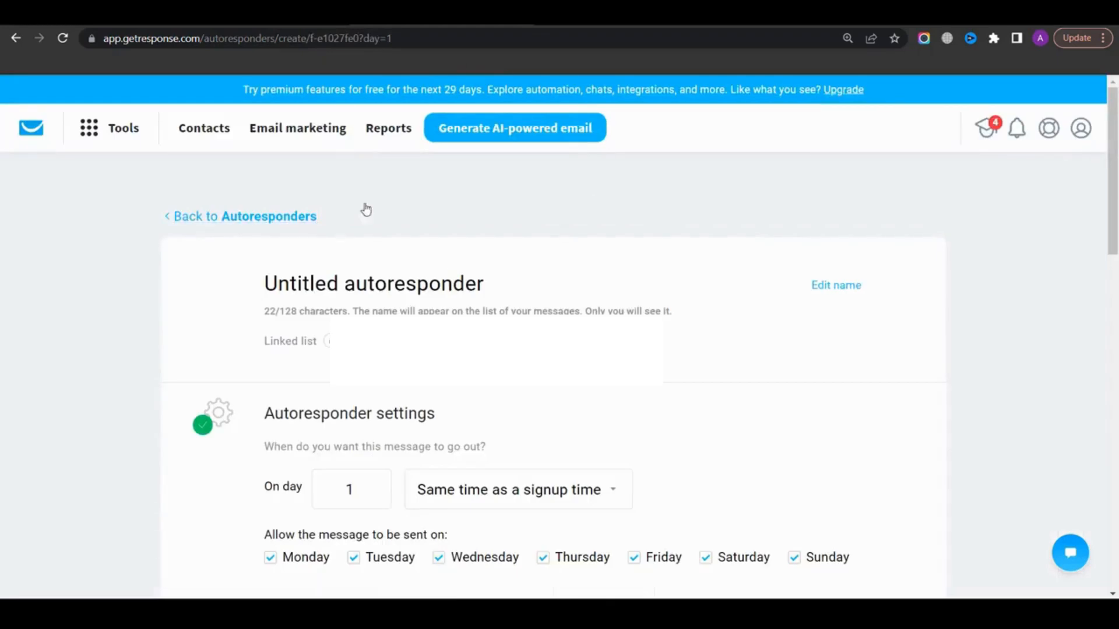
left_click_drag(508, 286, 249, 298)
type("2nd email")
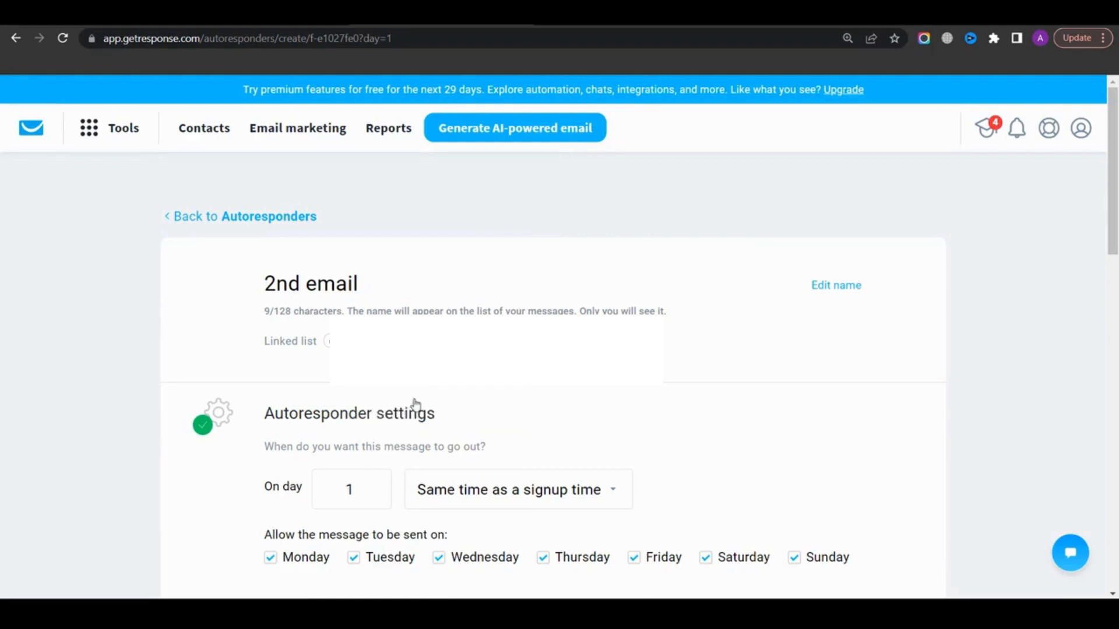
Review the 2nd email's send day and time settings
scroll(402, 402, "down", 2)
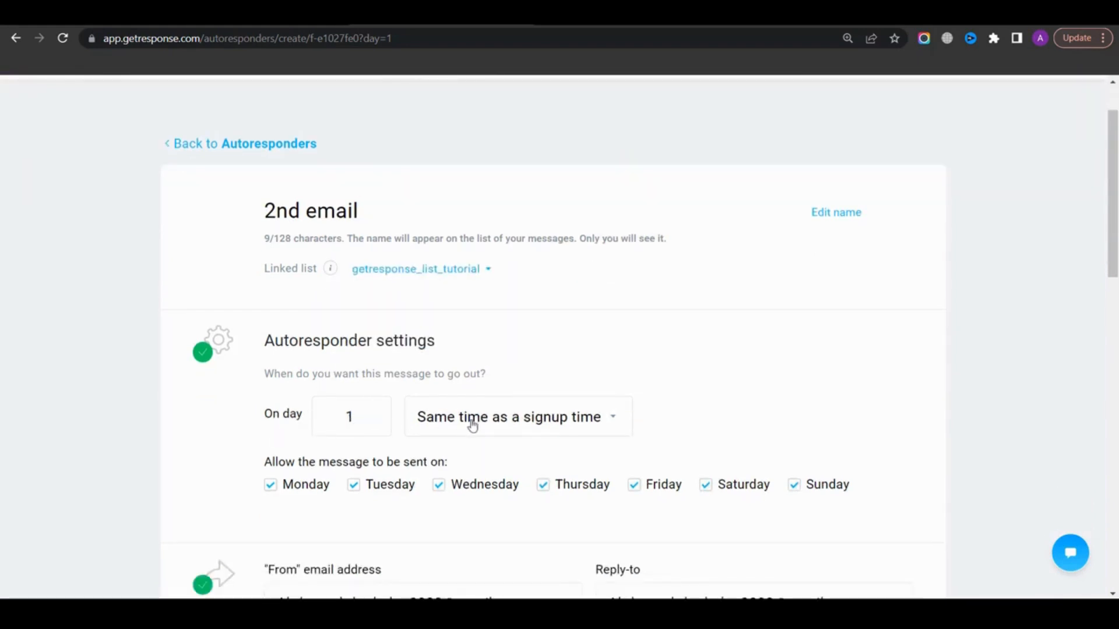
left_click(499, 427)
left_click(501, 426)
scroll(466, 373, "down", 3)
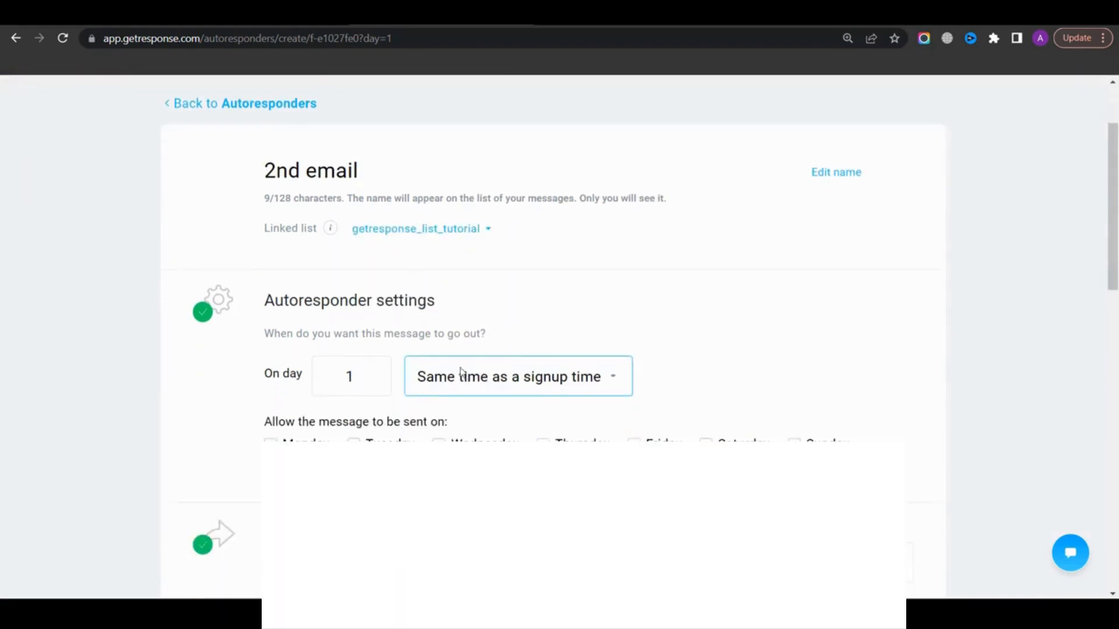
scroll(369, 379, "up", 3)
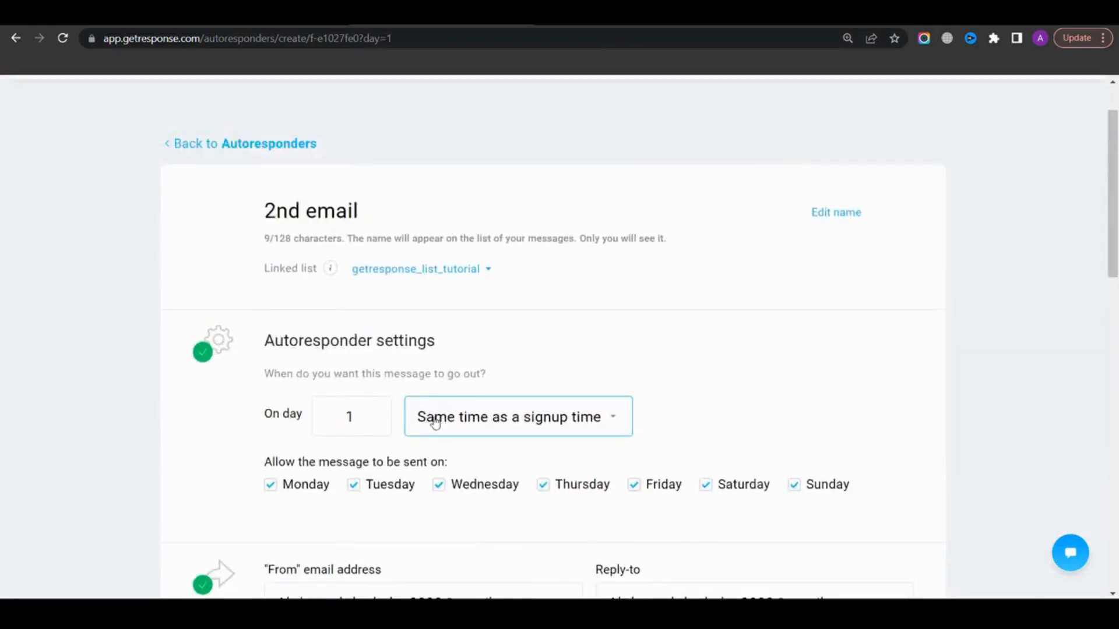
scroll(409, 332, "down", 2)
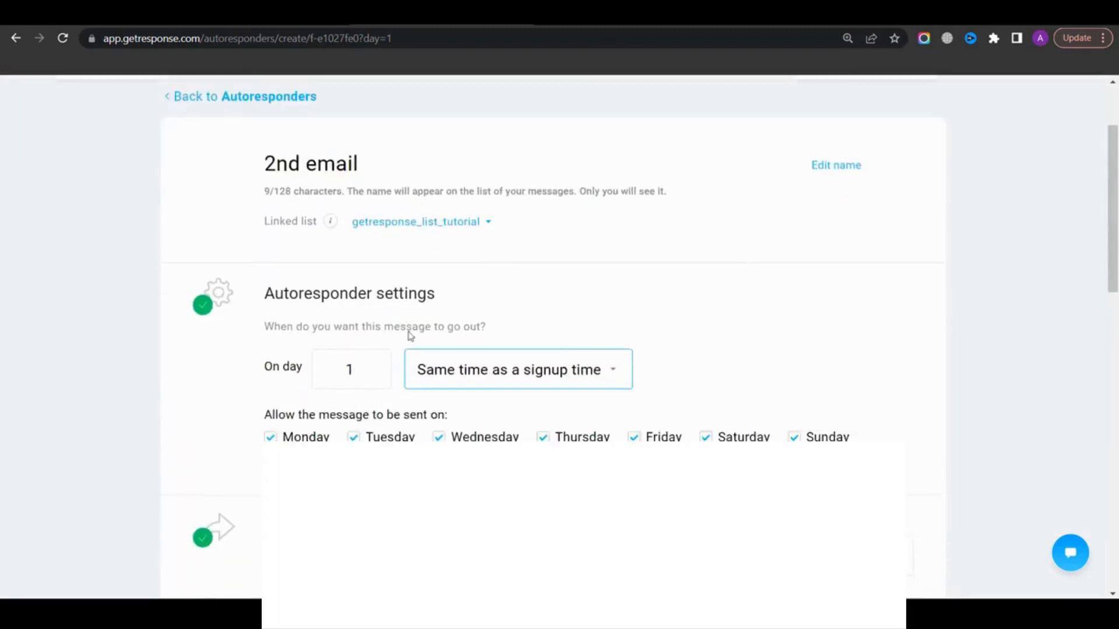
double_click(347, 348)
left_click(397, 304)
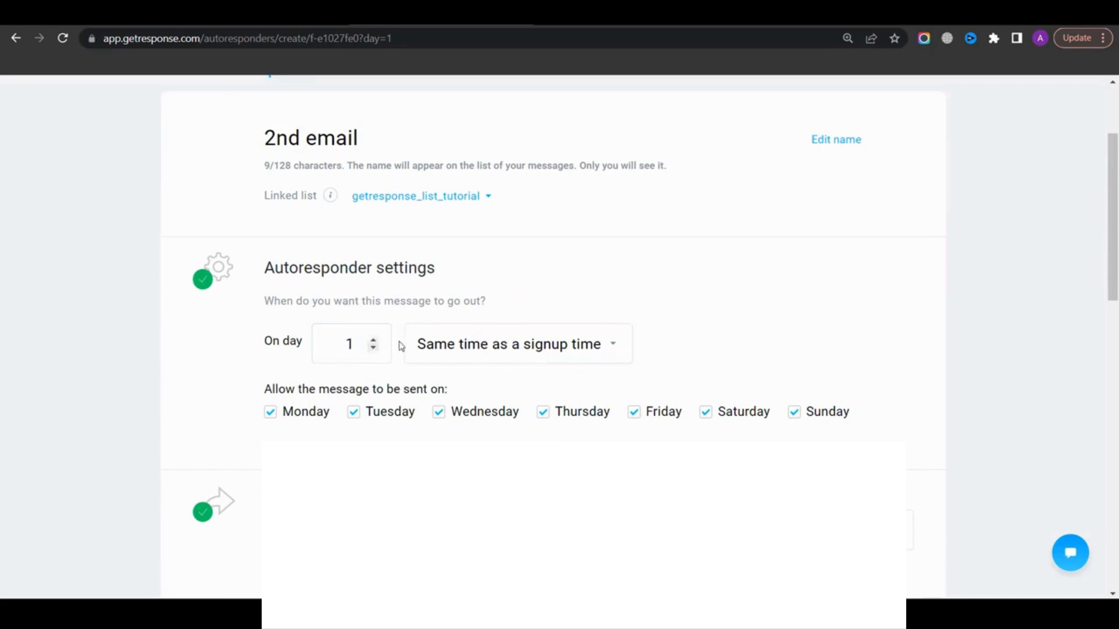
scroll(452, 347, "down", 7)
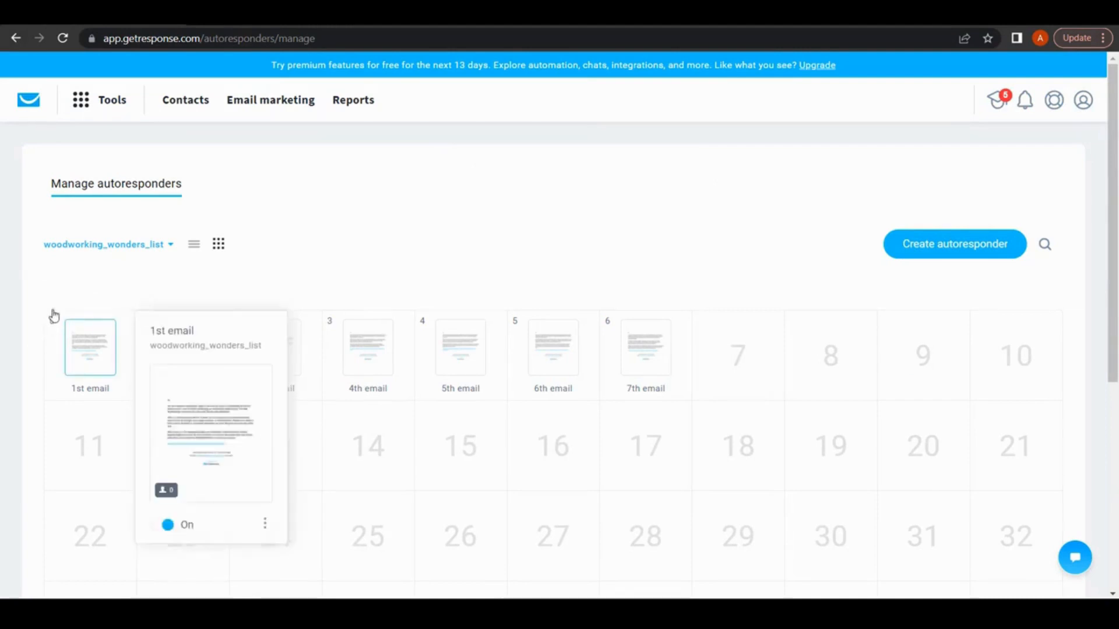
Browse the autoresponder calendar of the woodworking_wonders_list
mouse_move(145, 316)
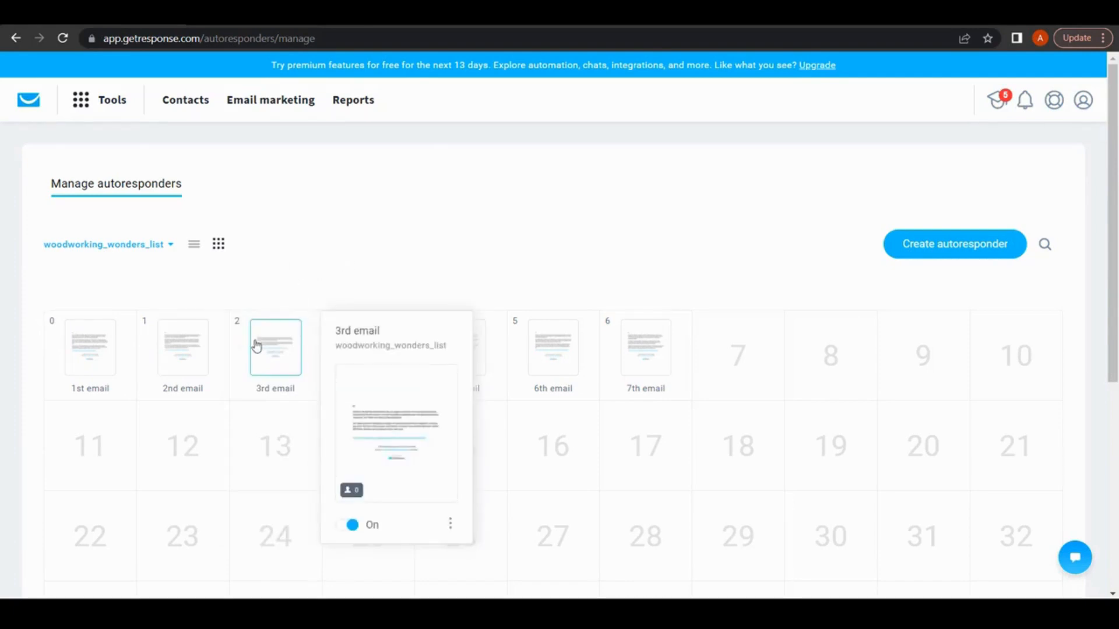
scroll(716, 257, "down", 1)
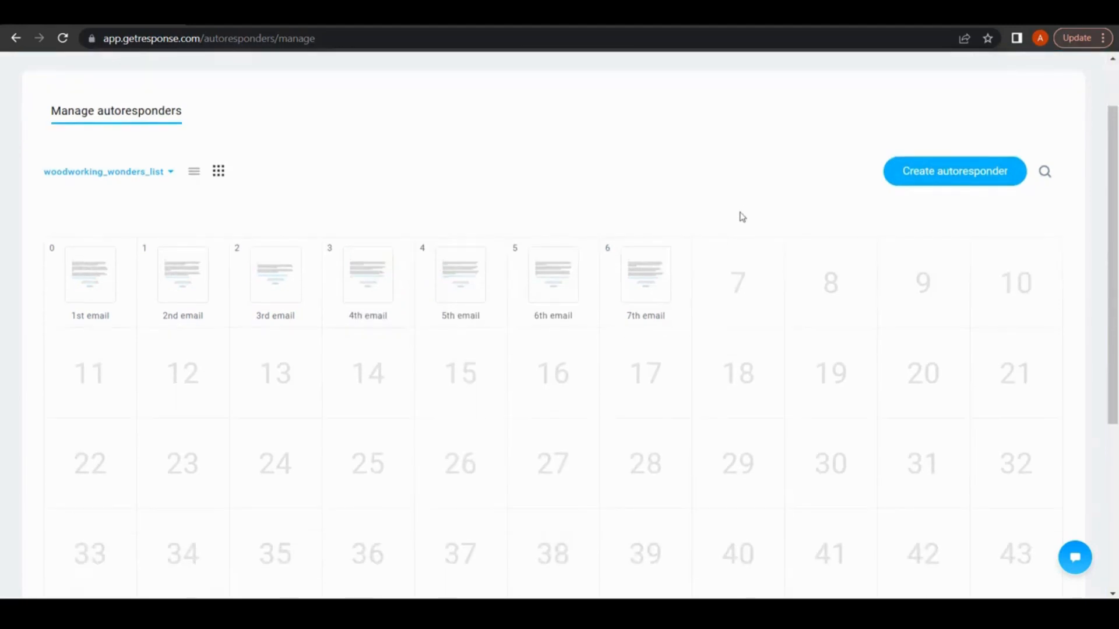
mouse_move(850, 303)
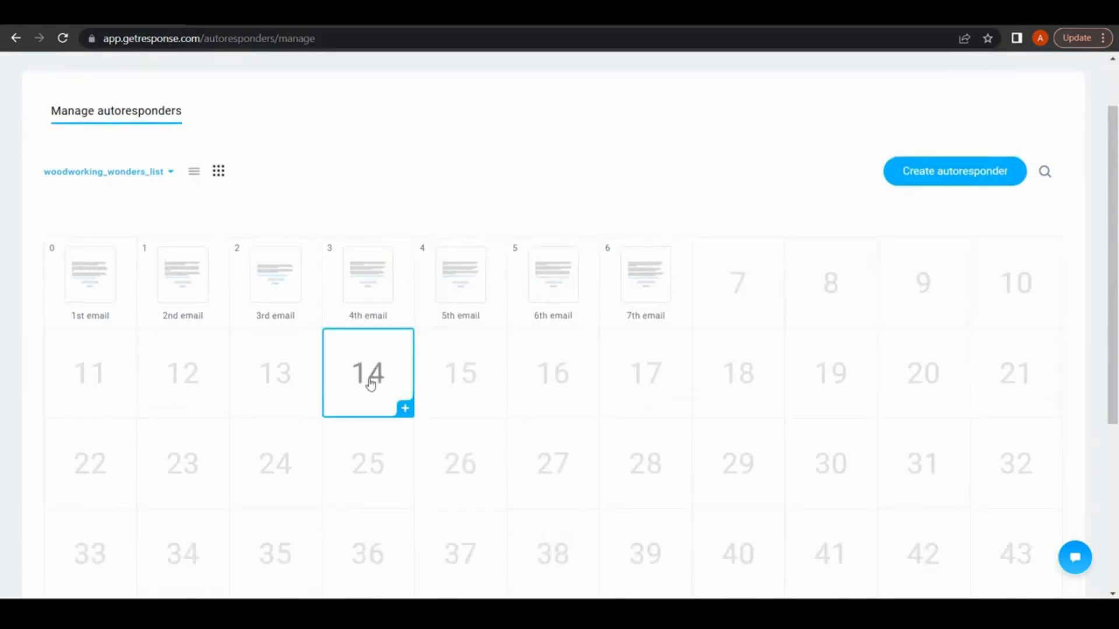
scroll(645, 379, "down", 1)
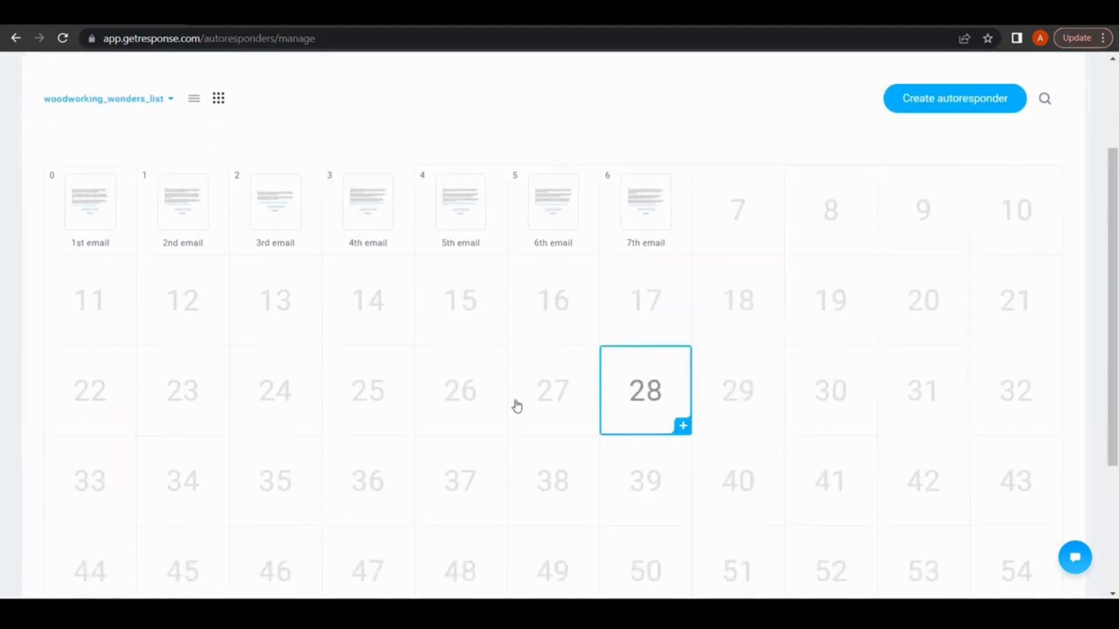
scroll(524, 333, "down", 2)
scroll(557, 300, "up", 4)
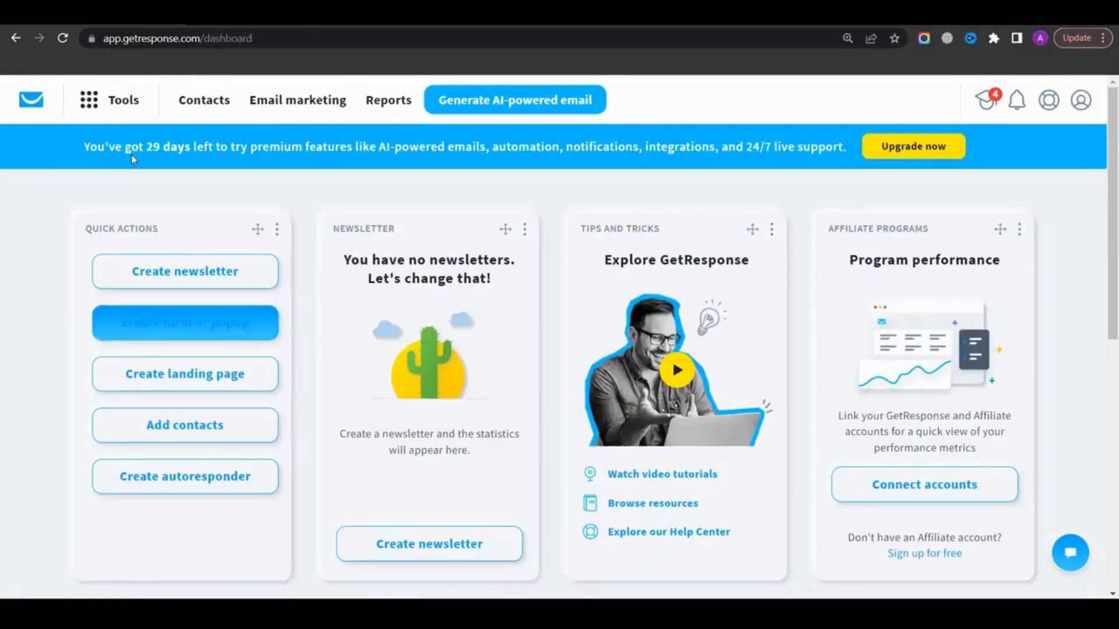
Open the Automation tool and start creating a new workflow
left_click(124, 108)
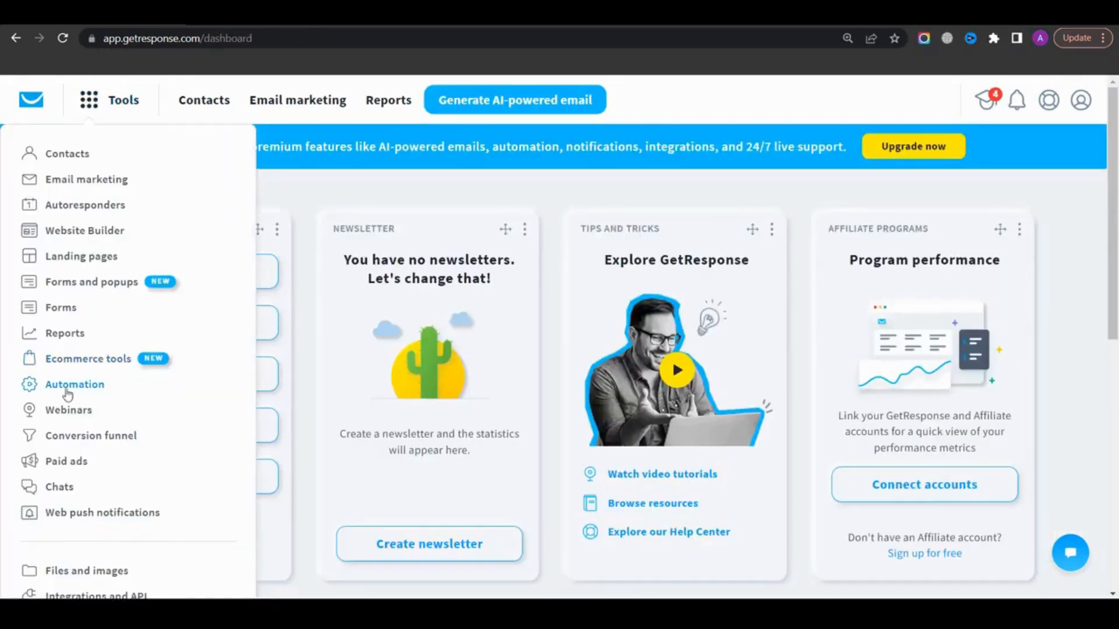
left_click(96, 386)
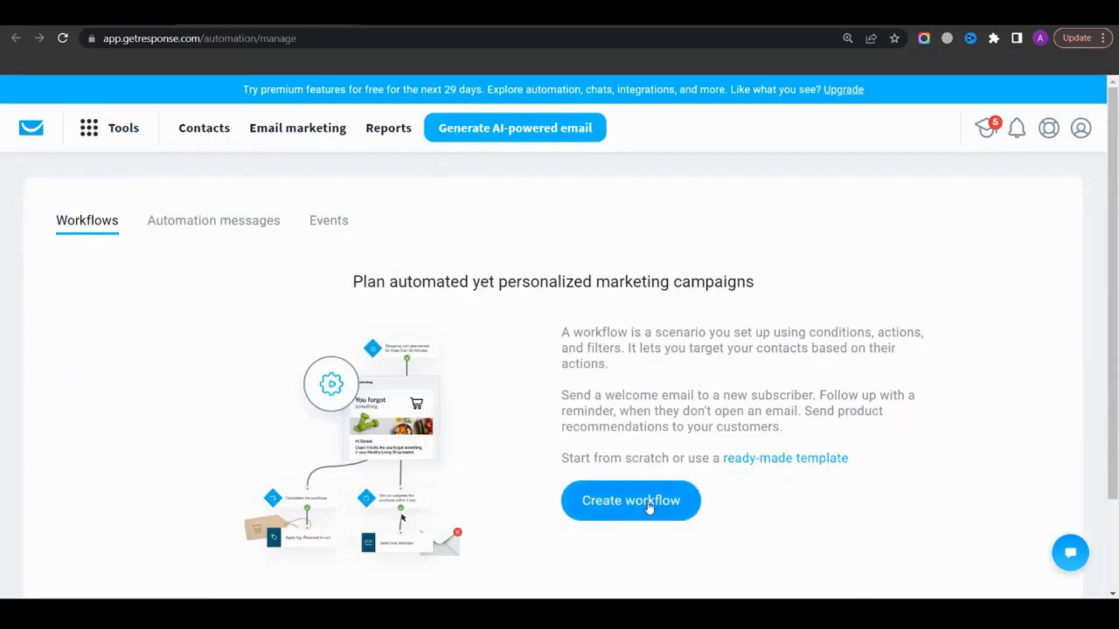
left_click(625, 517)
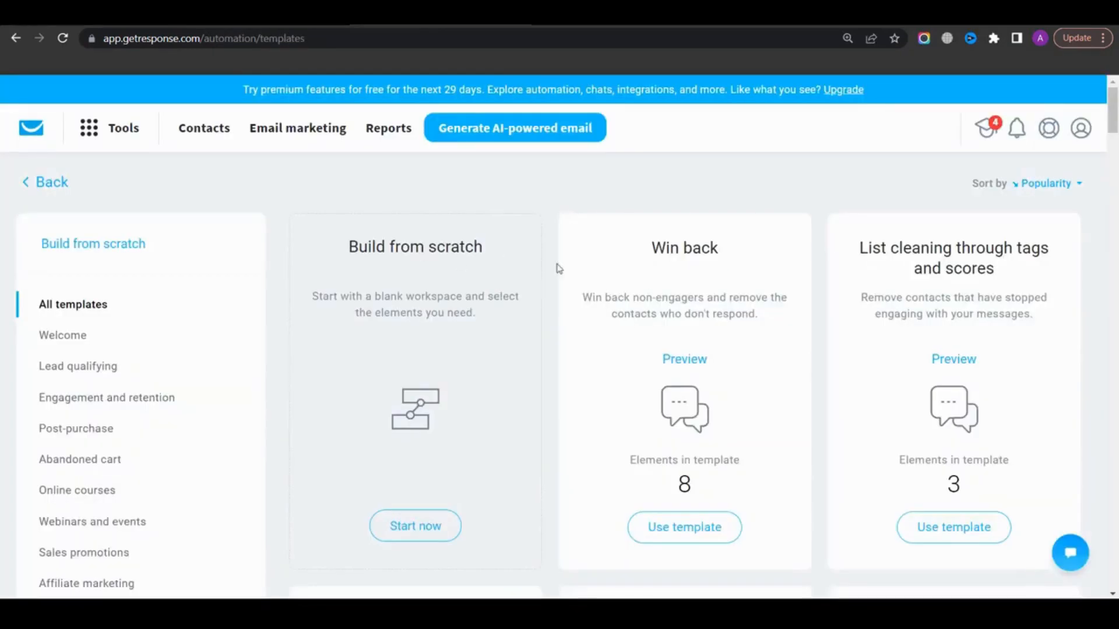
Browse the available automation workflow templates
scroll(558, 269, "down", 15)
scroll(507, 295, "up", 8)
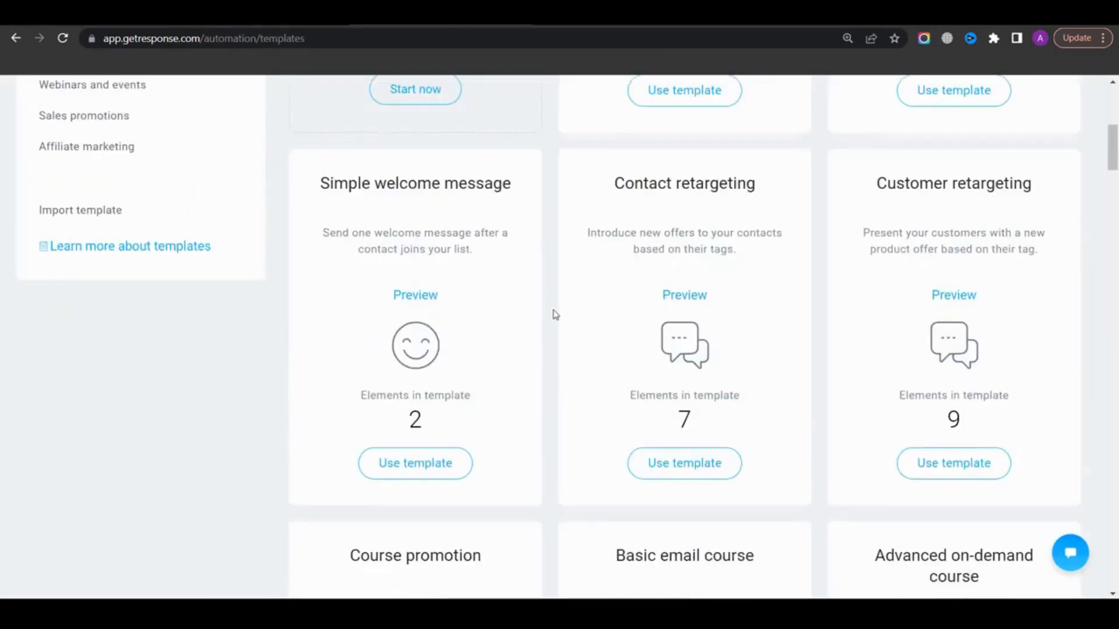
scroll(555, 315, "up", 7)
scroll(744, 282, "down", 9)
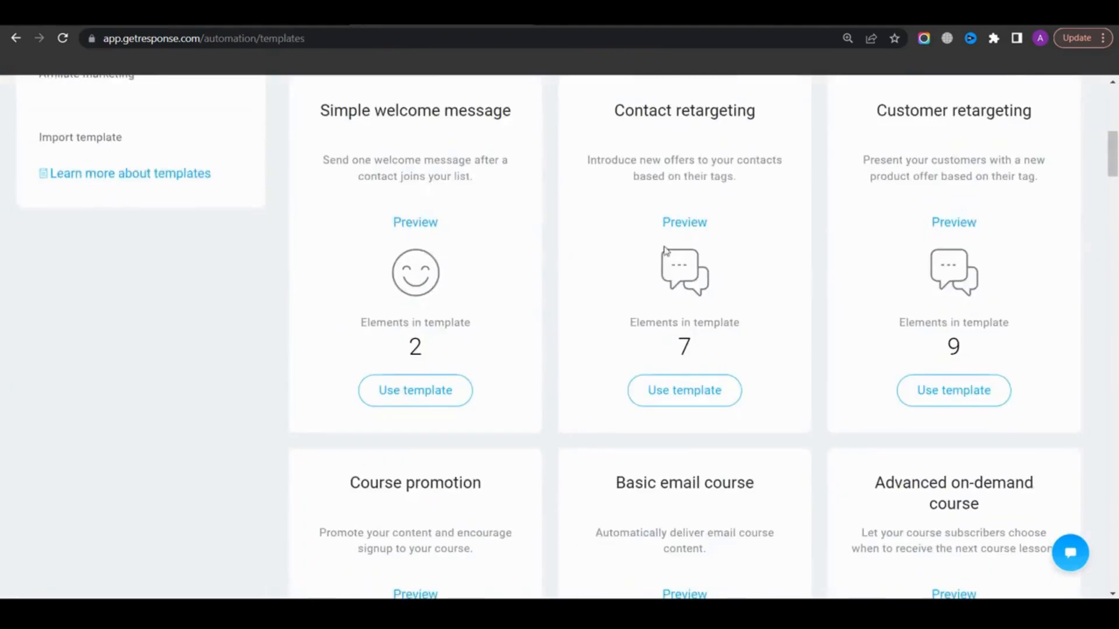
scroll(507, 295, "down", 5)
scroll(554, 313, "up", 12)
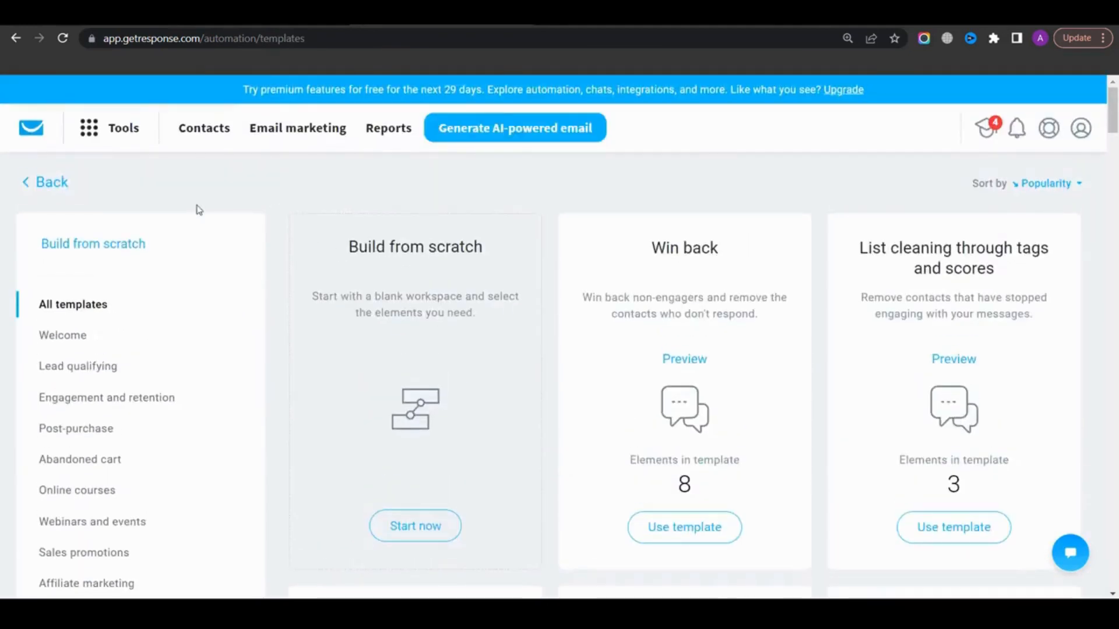
scroll(93, 274, "down", 2)
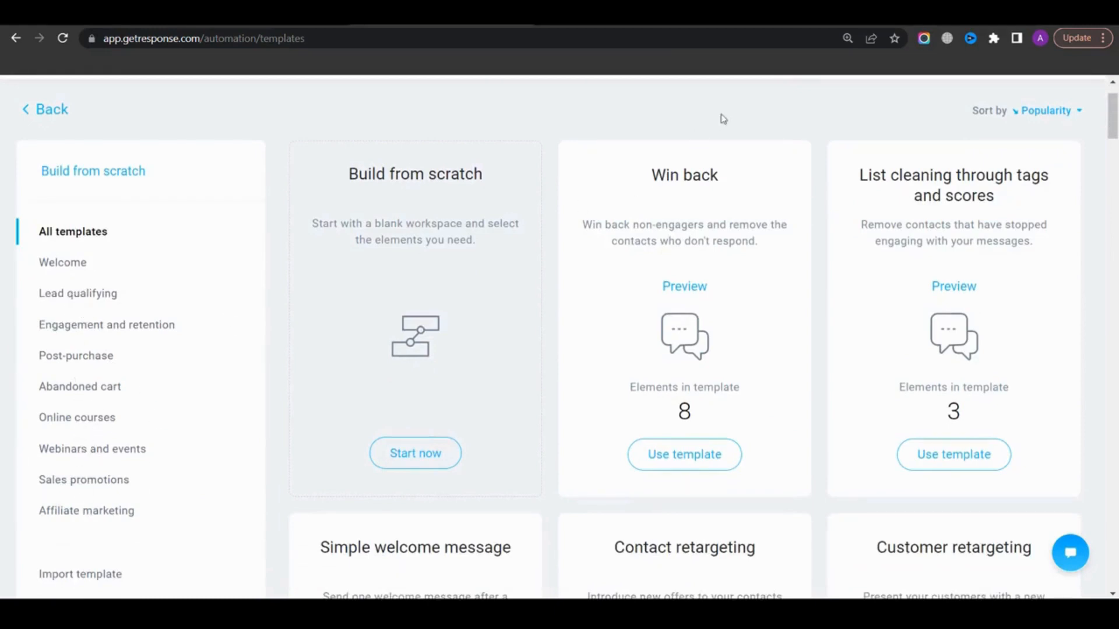
scroll(722, 118, "down", 15)
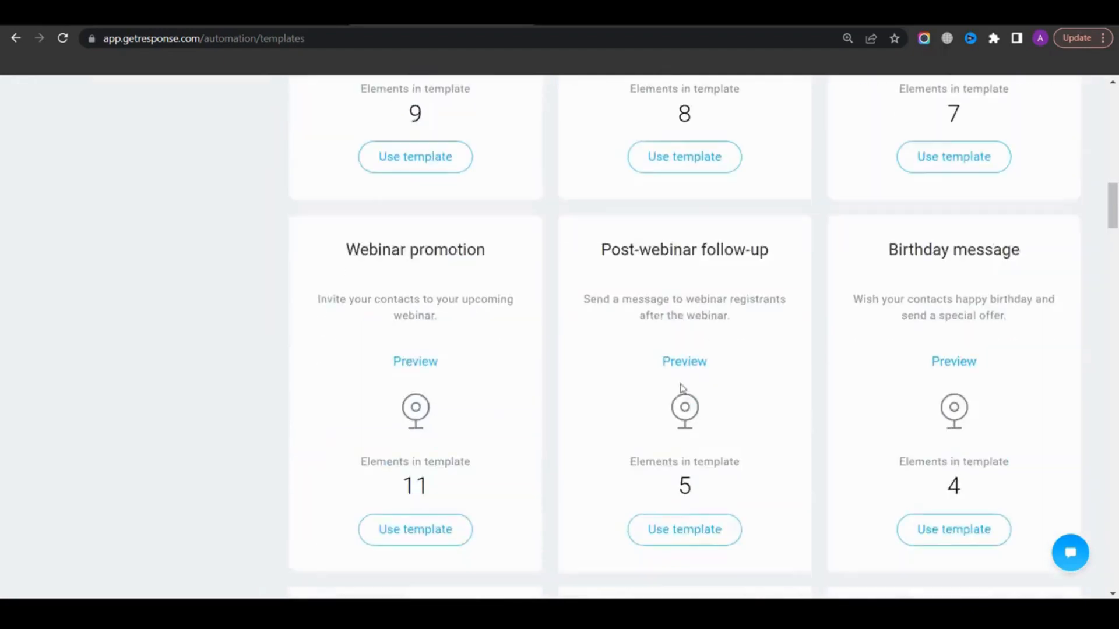
scroll(681, 388, "down", 9)
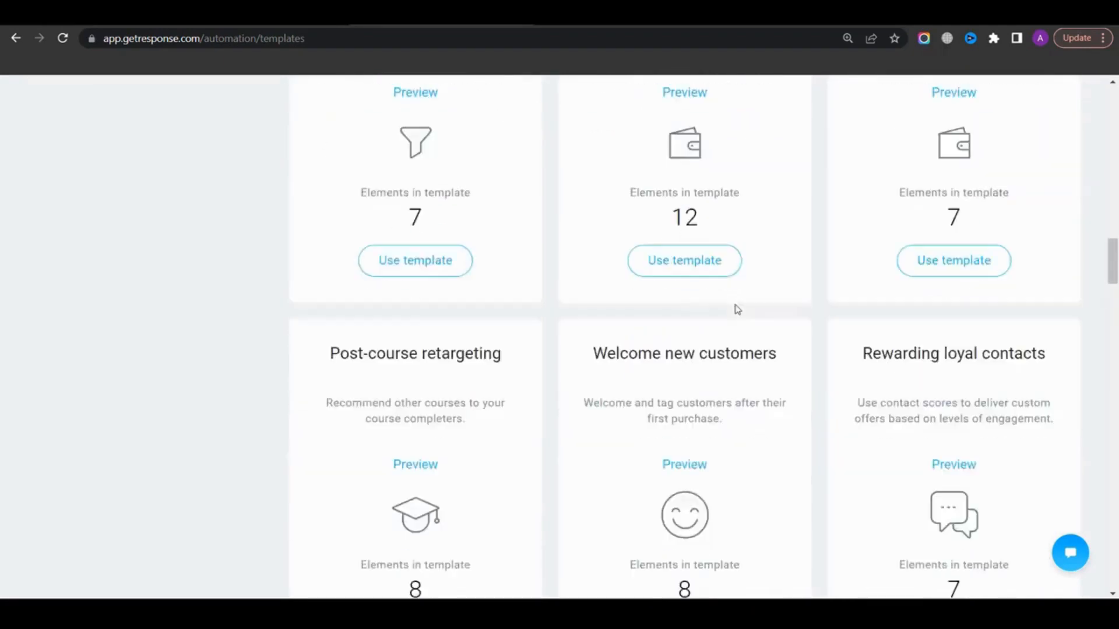
scroll(737, 309, "up", 20)
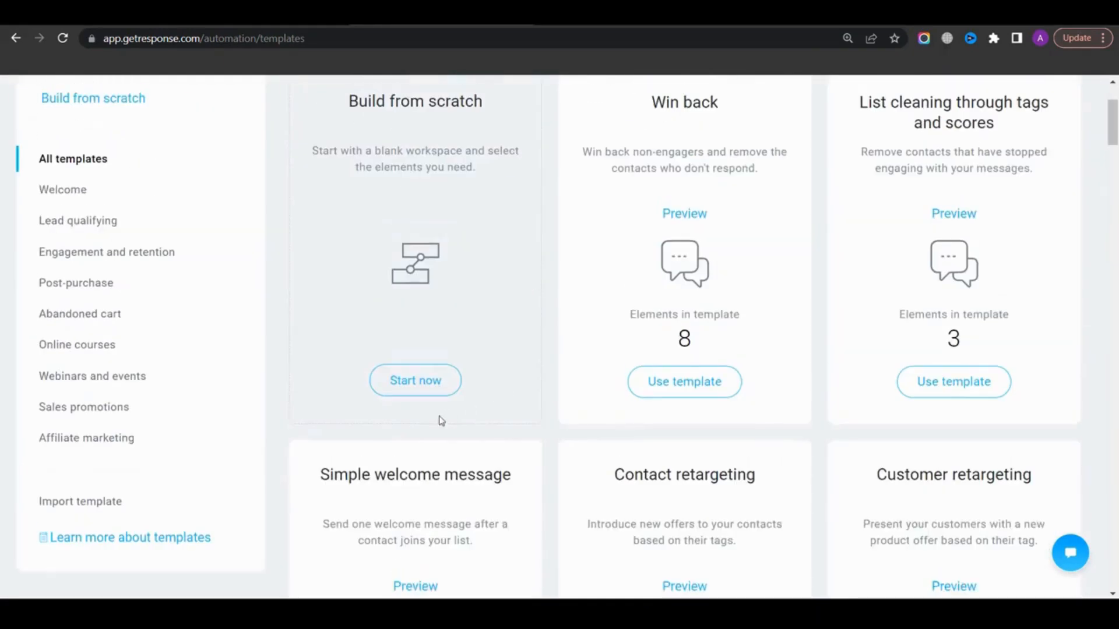
scroll(441, 420, "up", 2)
Start building a workflow from scratch with a Subscribes trigger and switch off the interactive tutorial
left_click(416, 453)
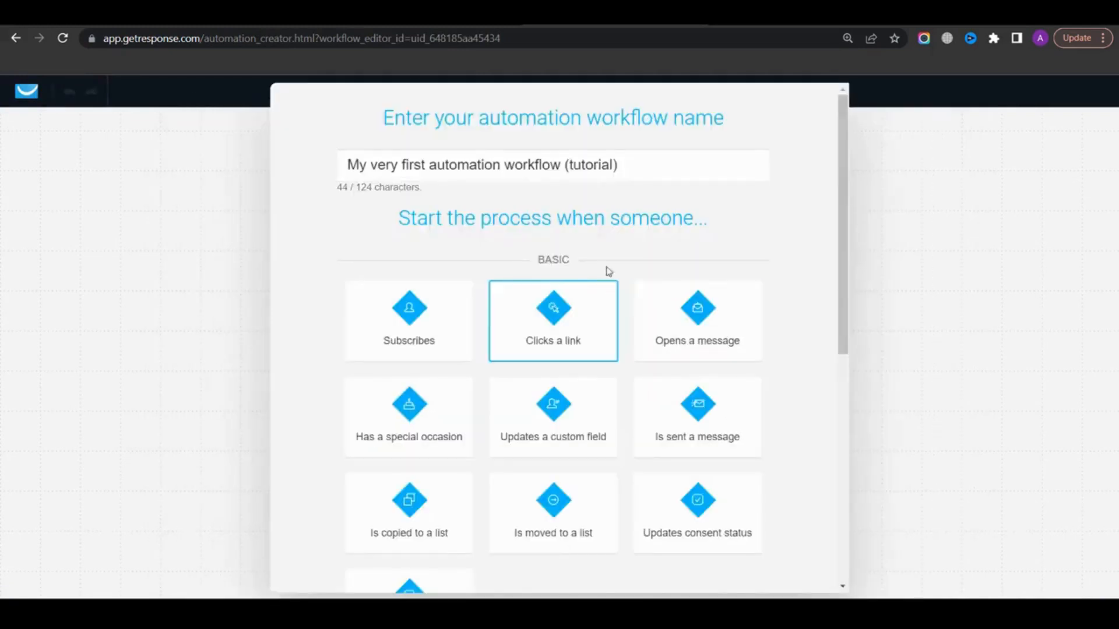
left_click(412, 344)
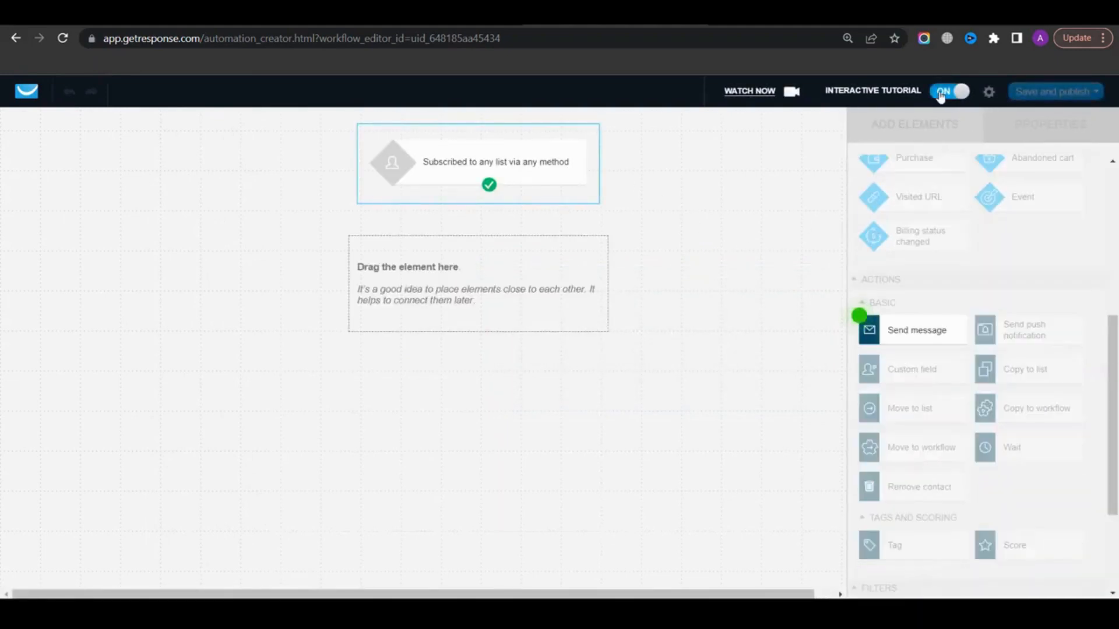
left_click(946, 93)
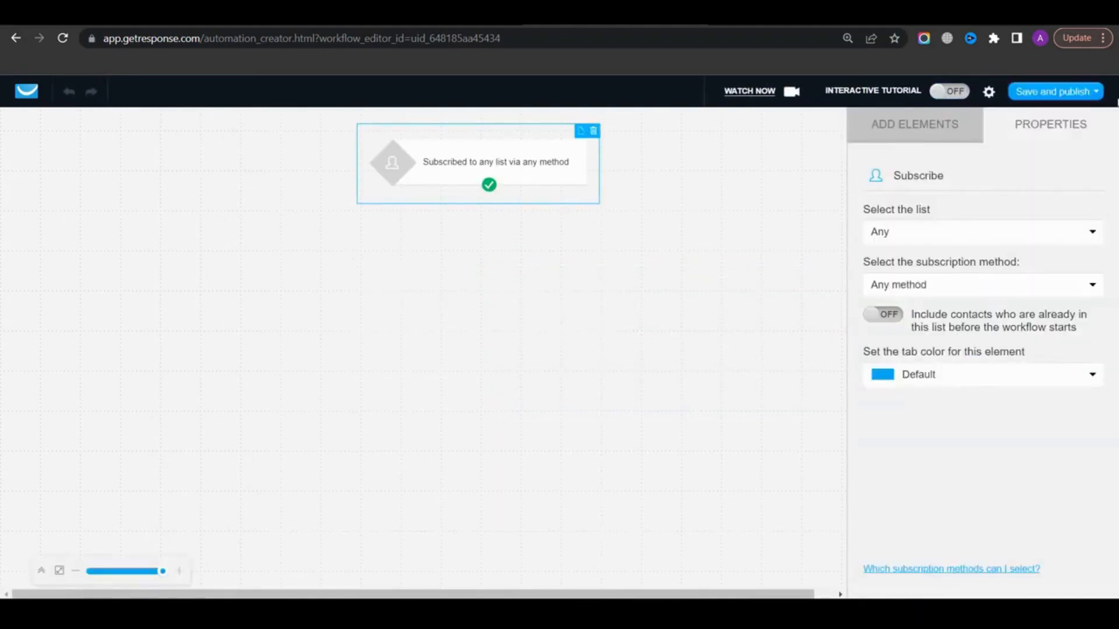
Start a new draft workflow and name it 1st workflow
left_click(1086, 93)
left_click(1030, 193)
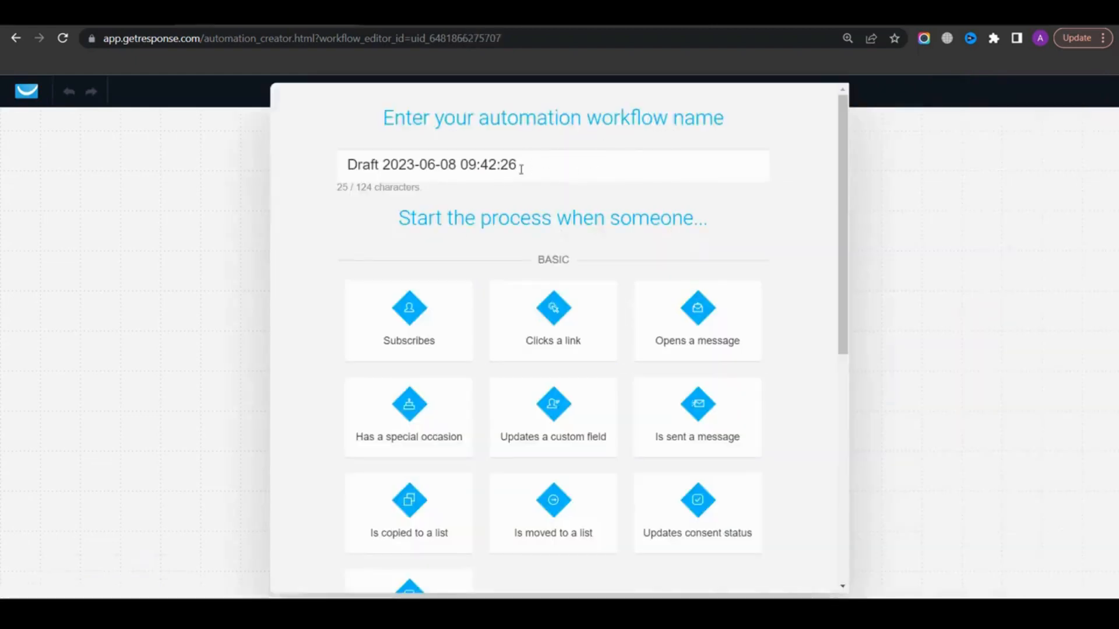
left_click_drag(518, 164, 344, 165)
type("1st workflow")
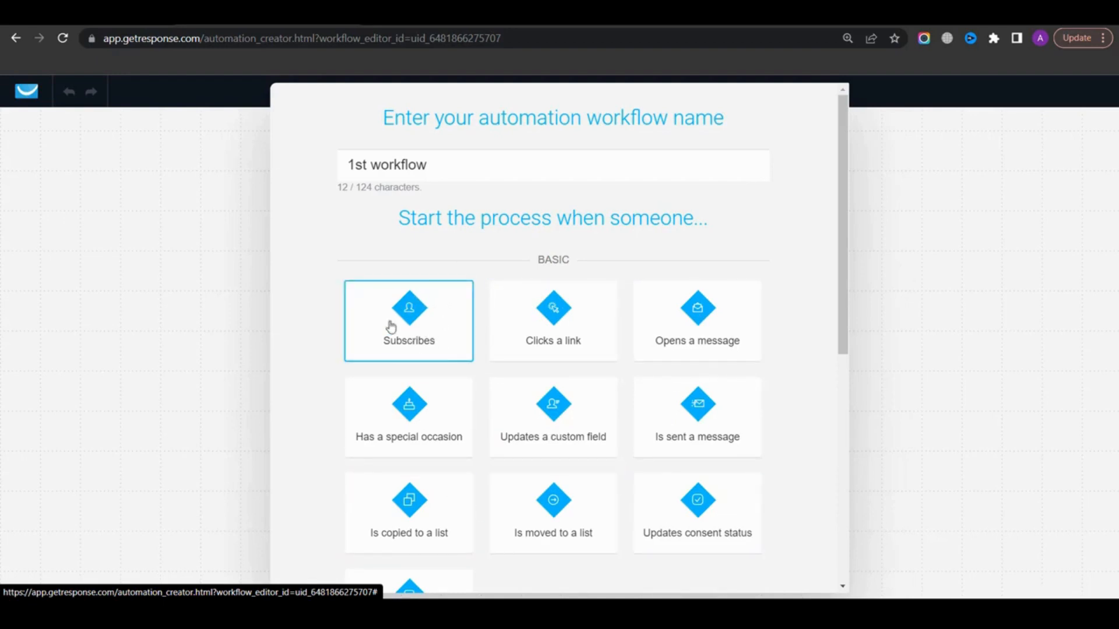
Set the workflow to start when someone subscribes to the specific list getresponse_list_tutorial
left_click(416, 326)
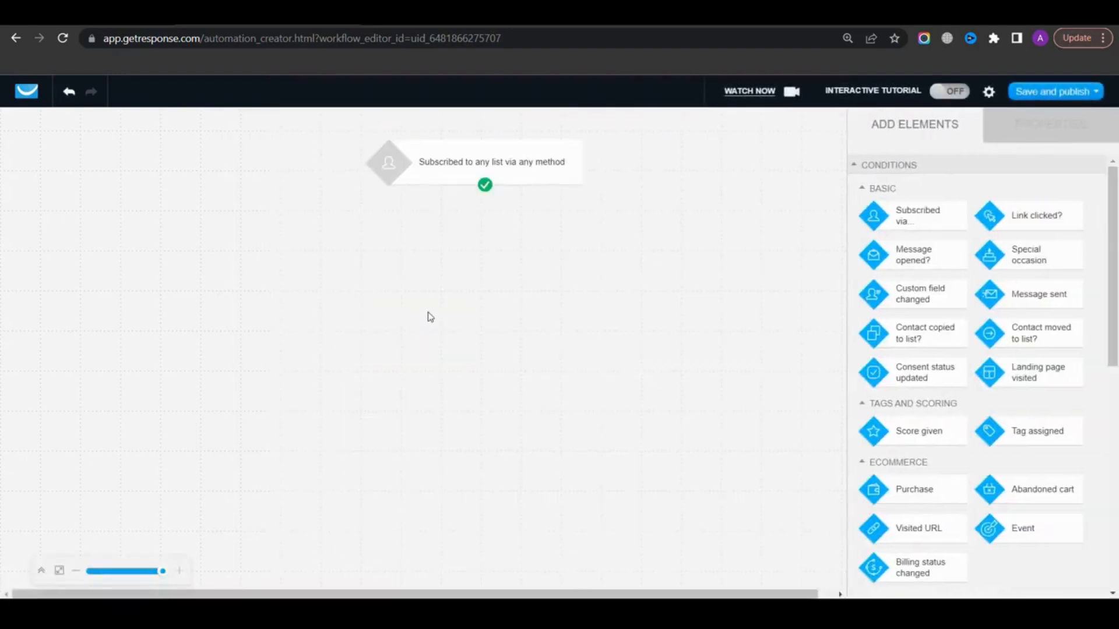
left_click(539, 176)
left_click(951, 233)
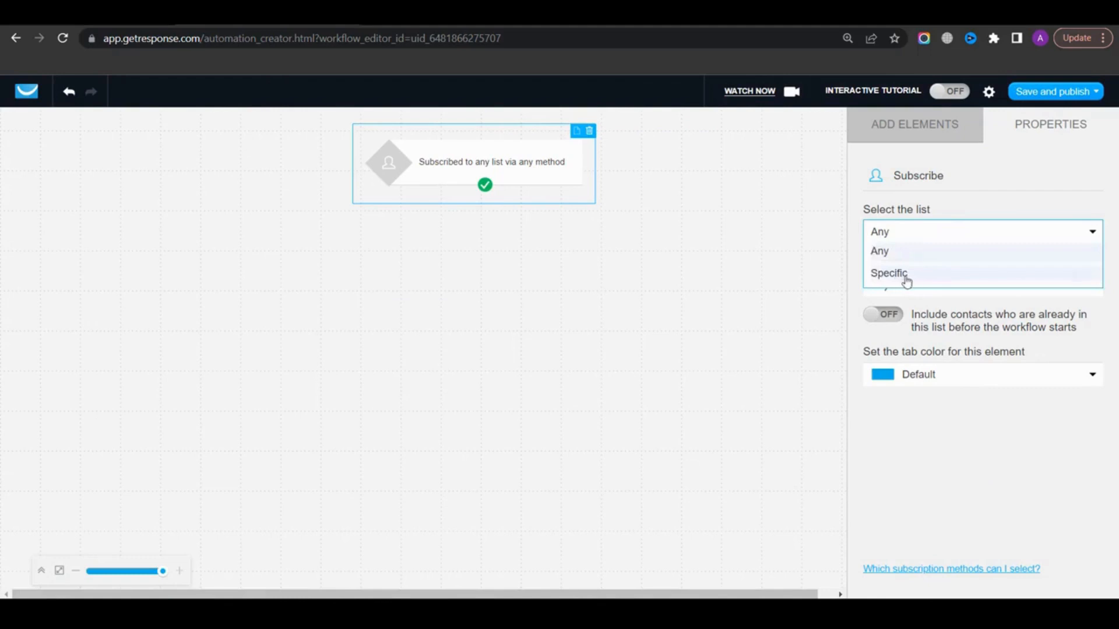
left_click(889, 273)
left_click(909, 281)
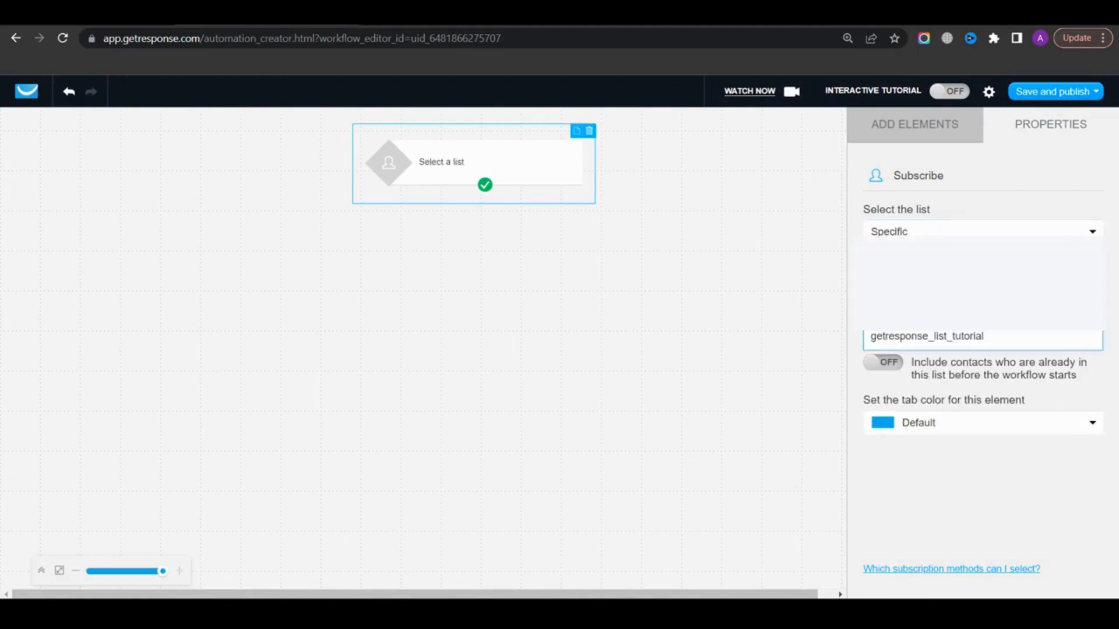
left_click(913, 336)
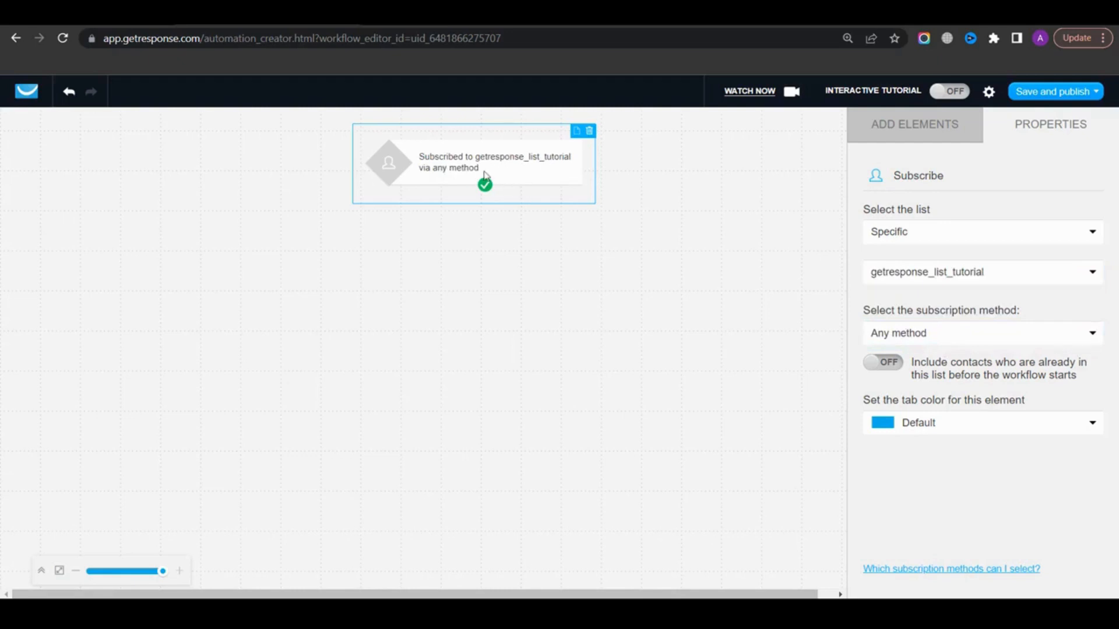
Add a Send message action below the trigger and connect the trigger to it
left_click(930, 125)
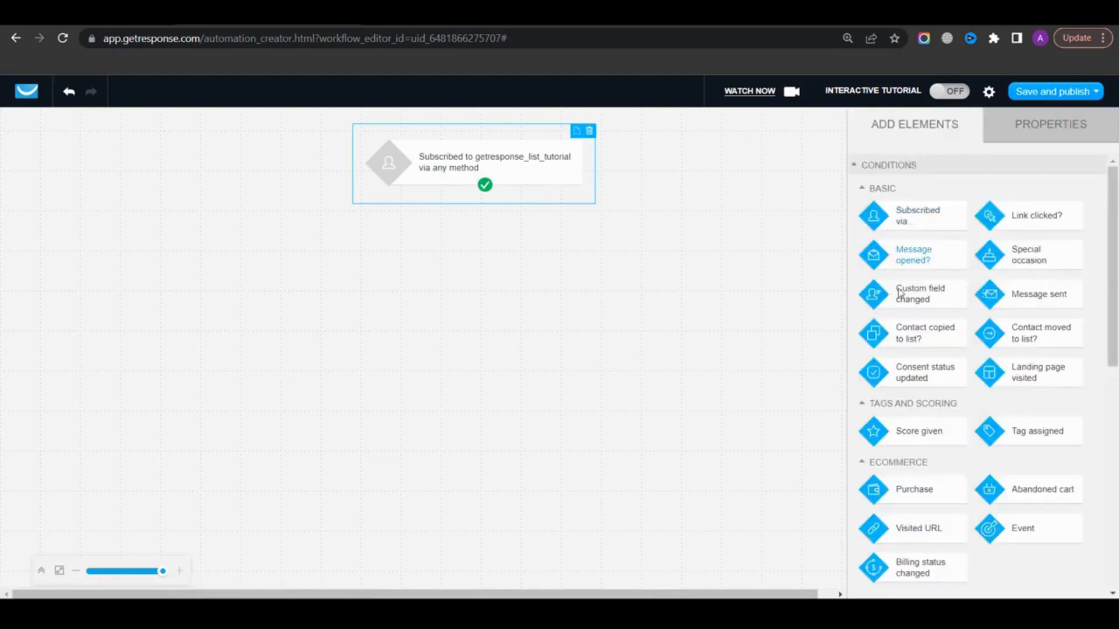
scroll(943, 399, "down", 3)
scroll(944, 398, "down", 5)
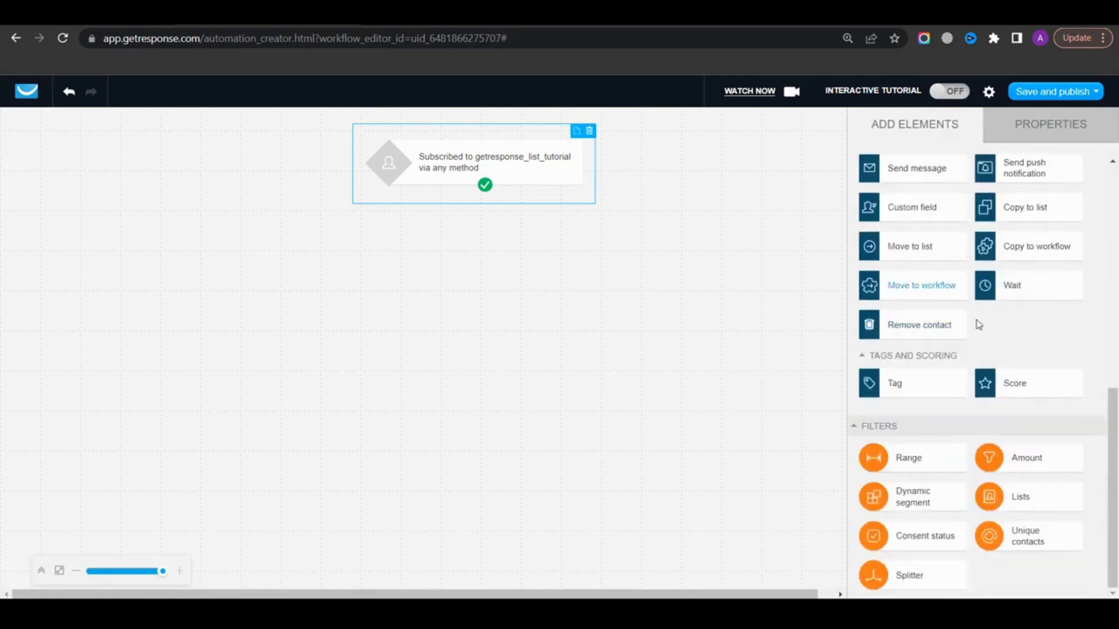
scroll(932, 373, "up", 4)
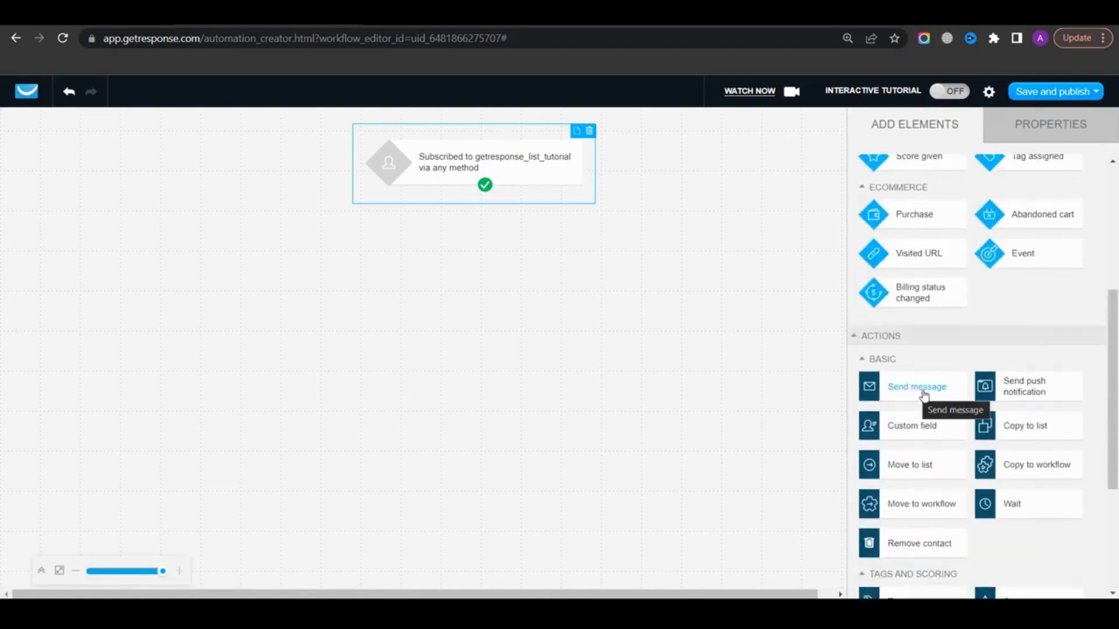
left_click_drag(918, 398, 499, 224)
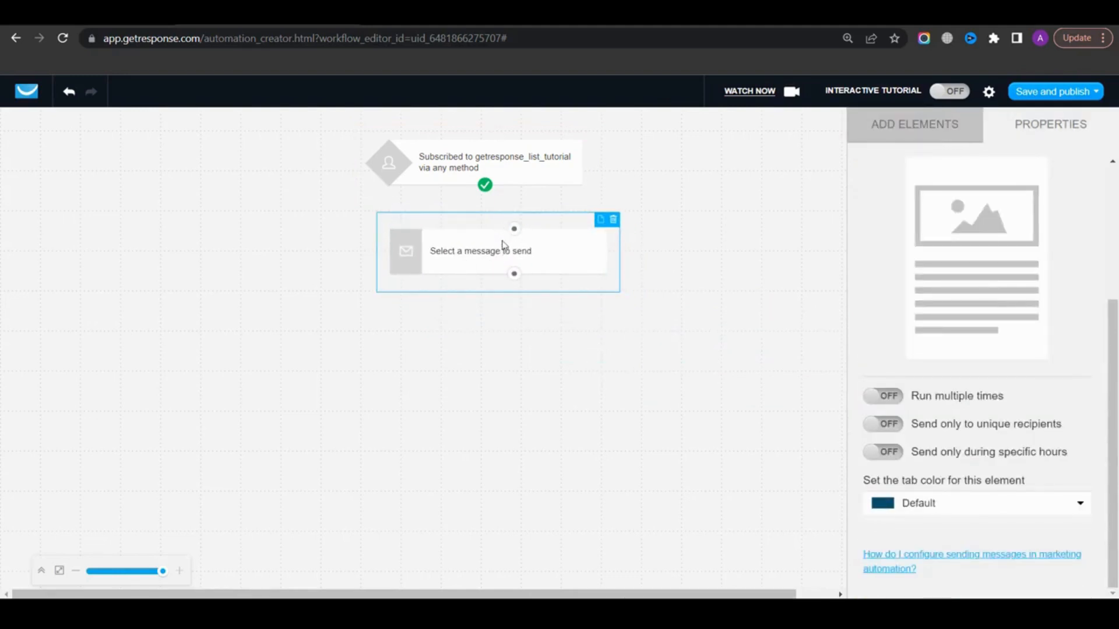
left_click_drag(486, 194, 513, 228)
Create a new automation message and assign 1st automation message to the Send message action
scroll(866, 259, "up", 4)
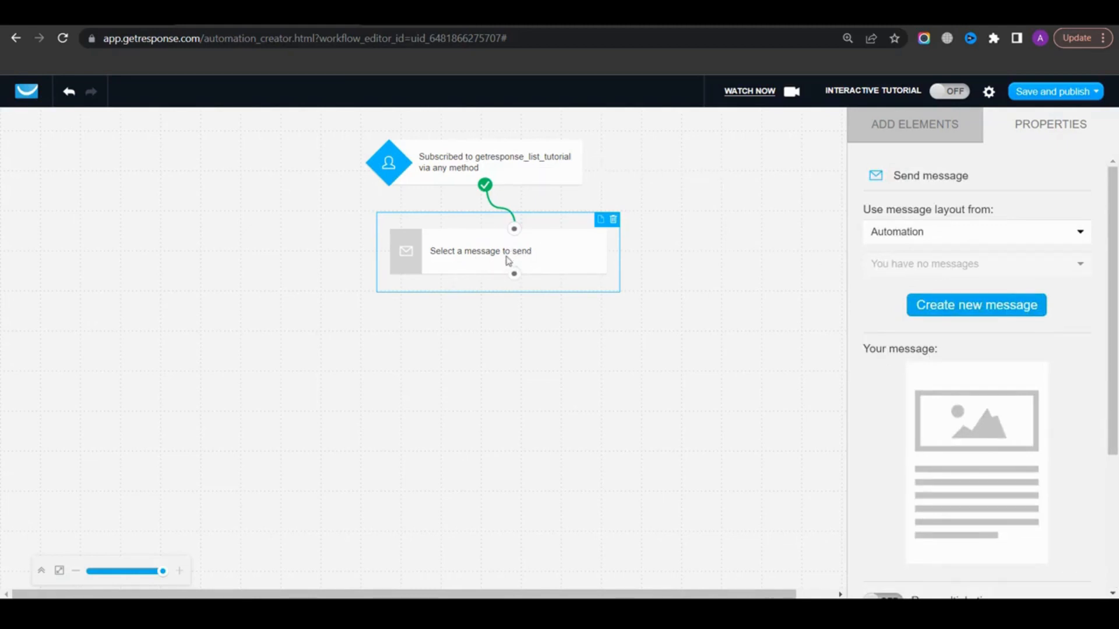
left_click(994, 305)
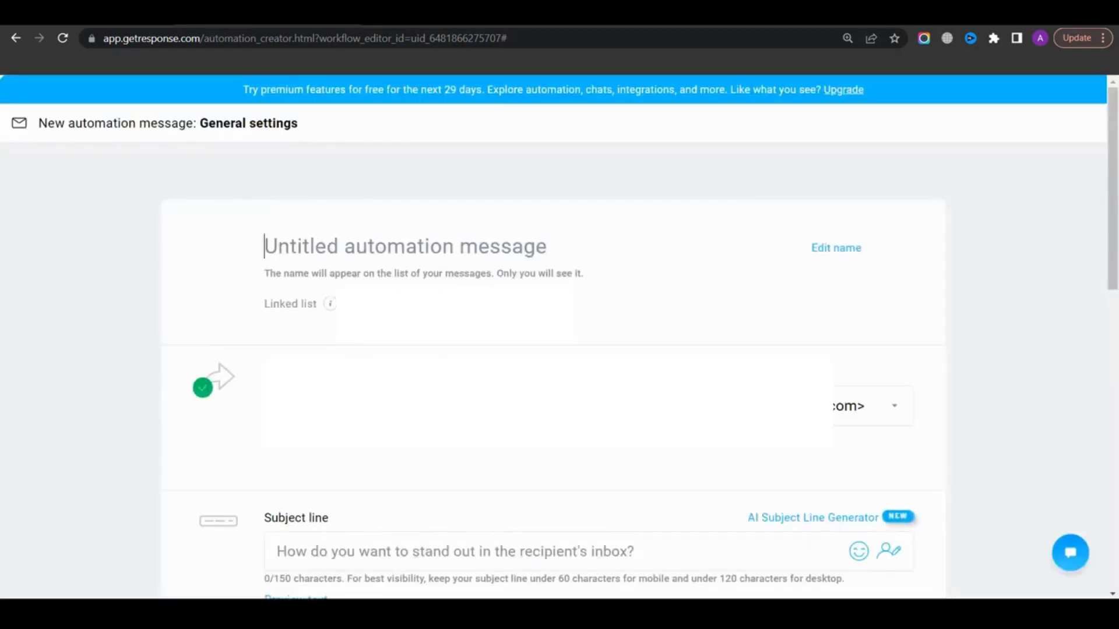
scroll(465, 262, "down", 3)
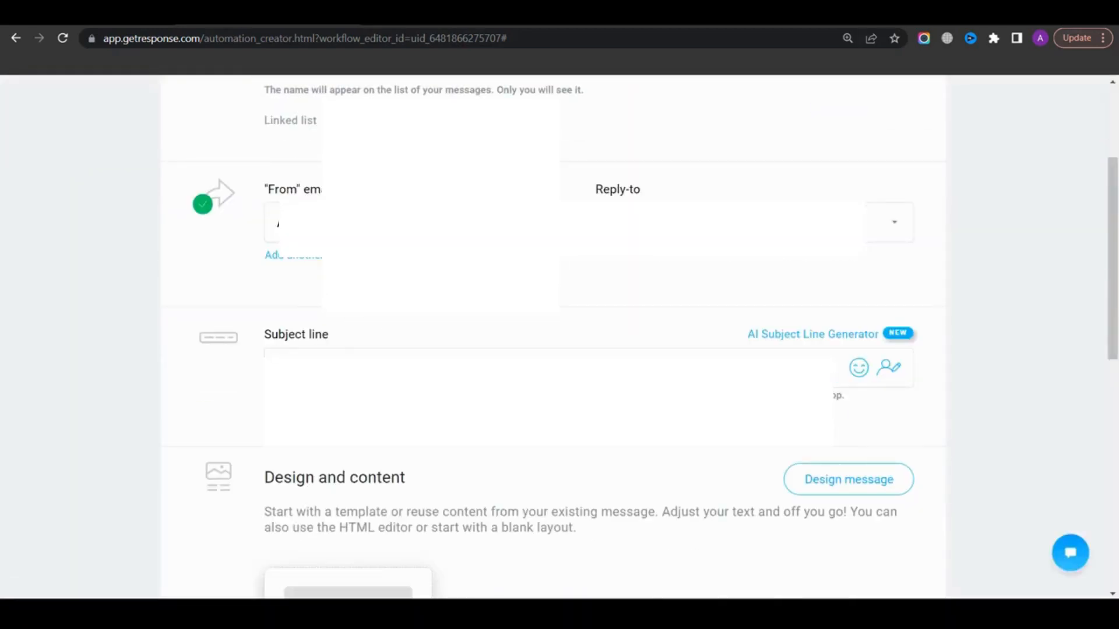
scroll(510, 317, "down", 5)
scroll(339, 322, "up", 10)
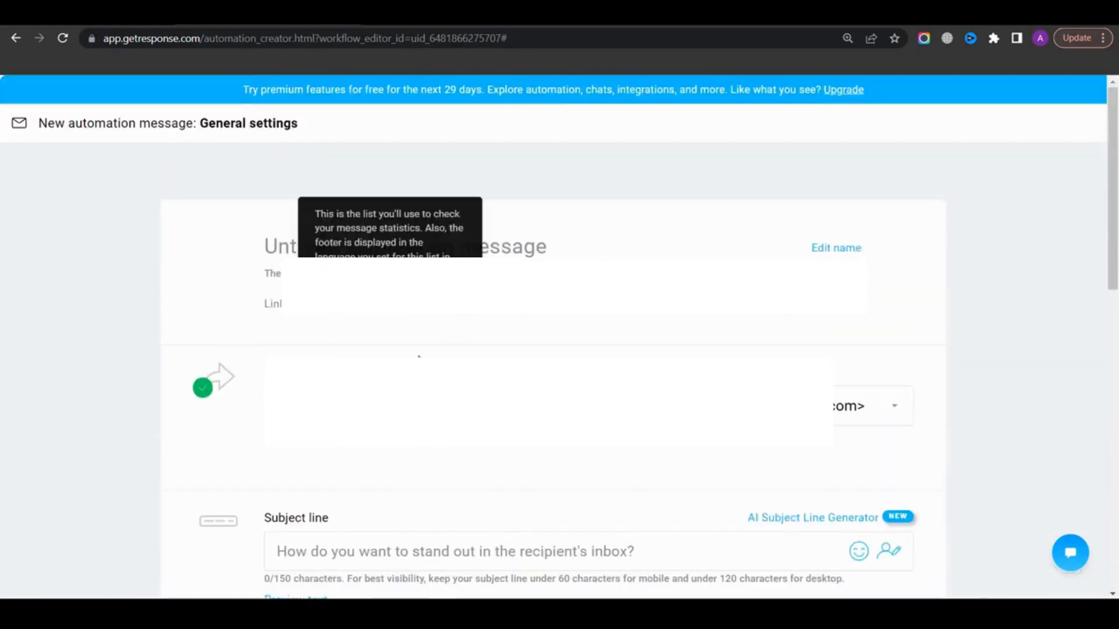
scroll(419, 357, "down", 10)
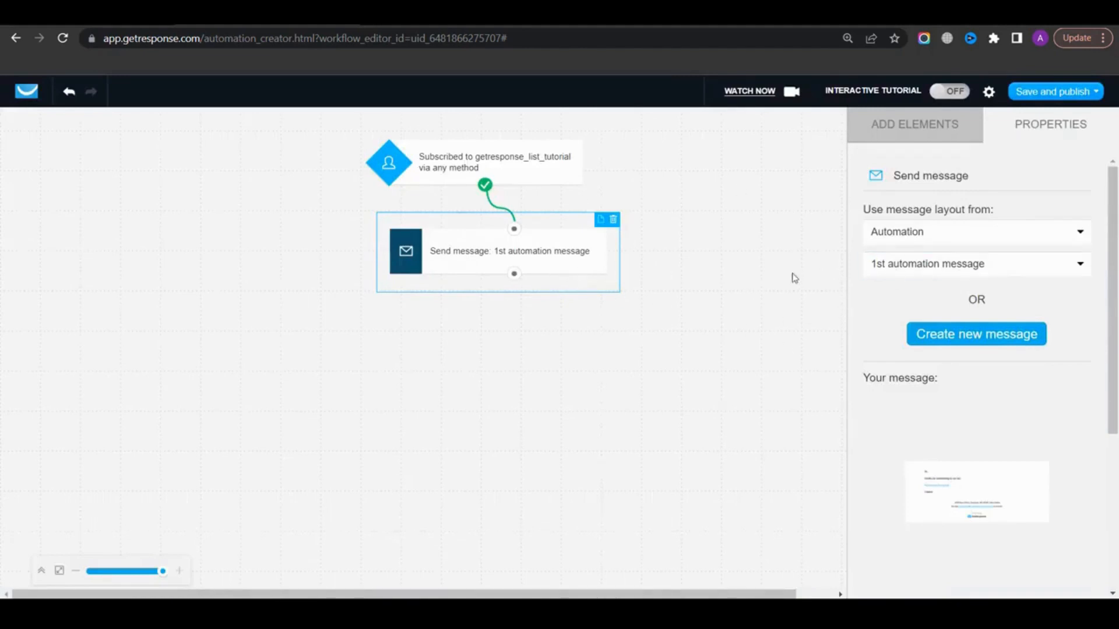
left_click(943, 274)
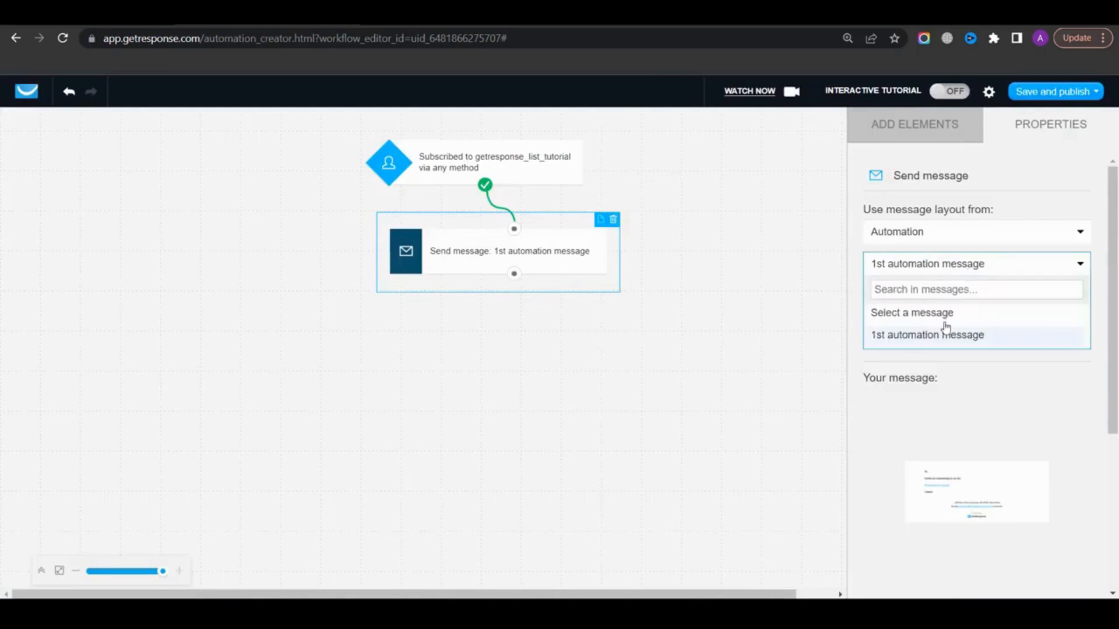
left_click(905, 337)
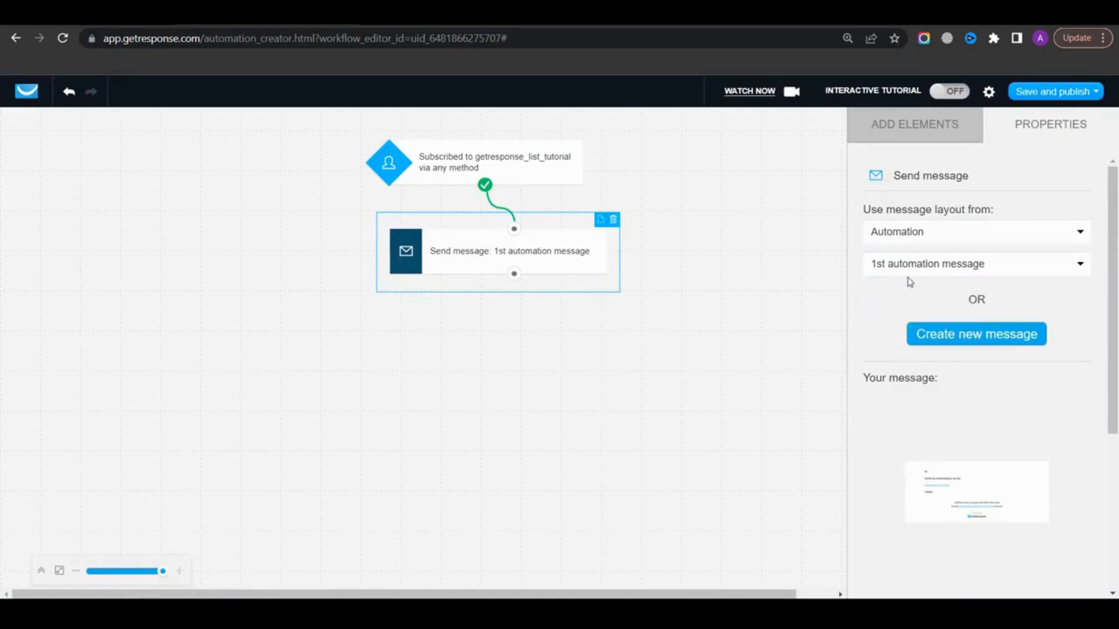
Add a Wait action below the message and set its delay to 0 days and 12 hours
left_click(936, 131)
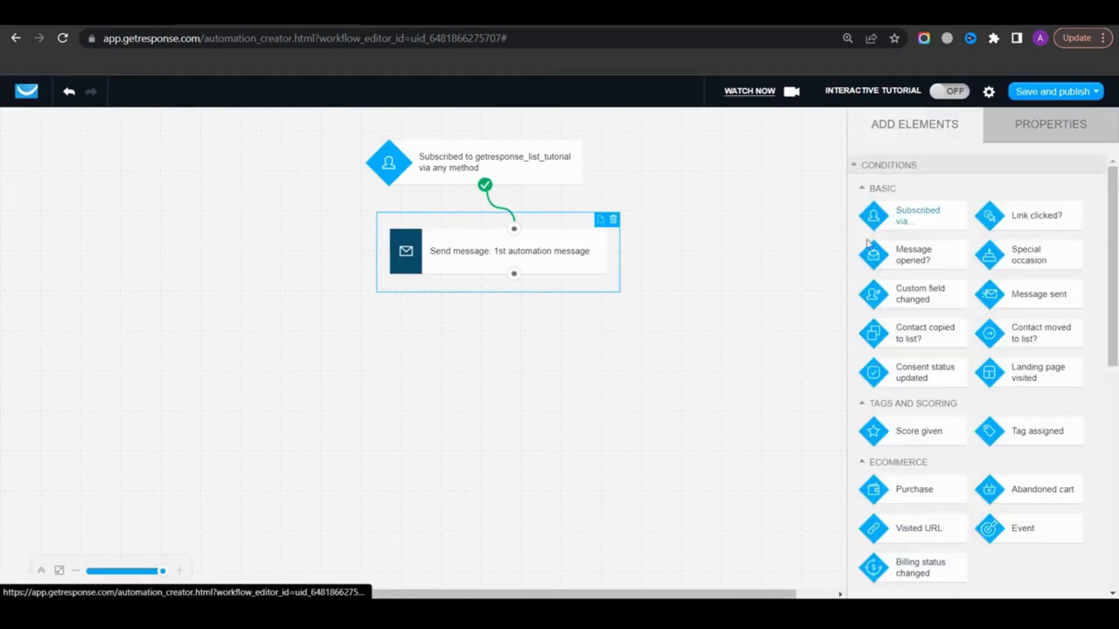
scroll(904, 323, "down", 8)
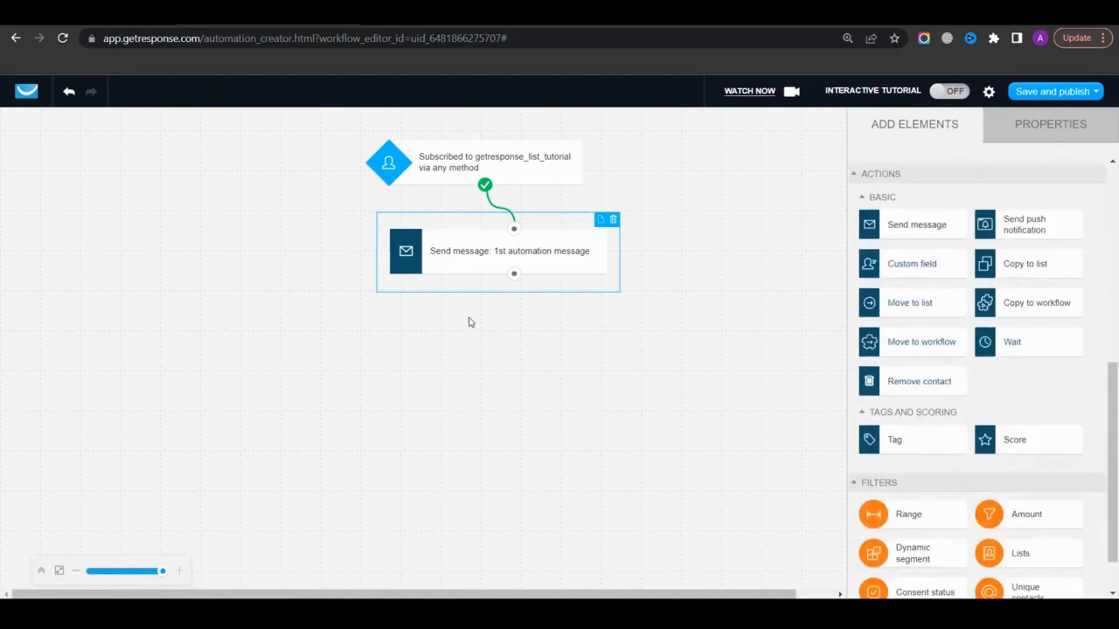
left_click_drag(1024, 349, 500, 327)
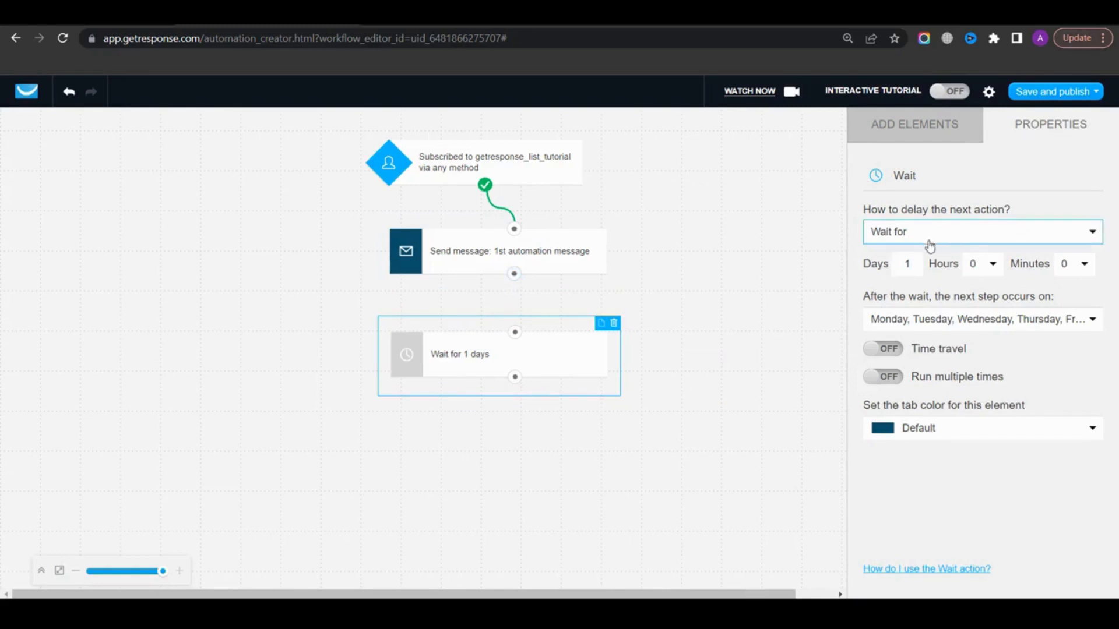
double_click(910, 264)
type("0")
left_click(979, 266)
scroll(977, 388, "down", 4)
scroll(978, 334, "up", 1)
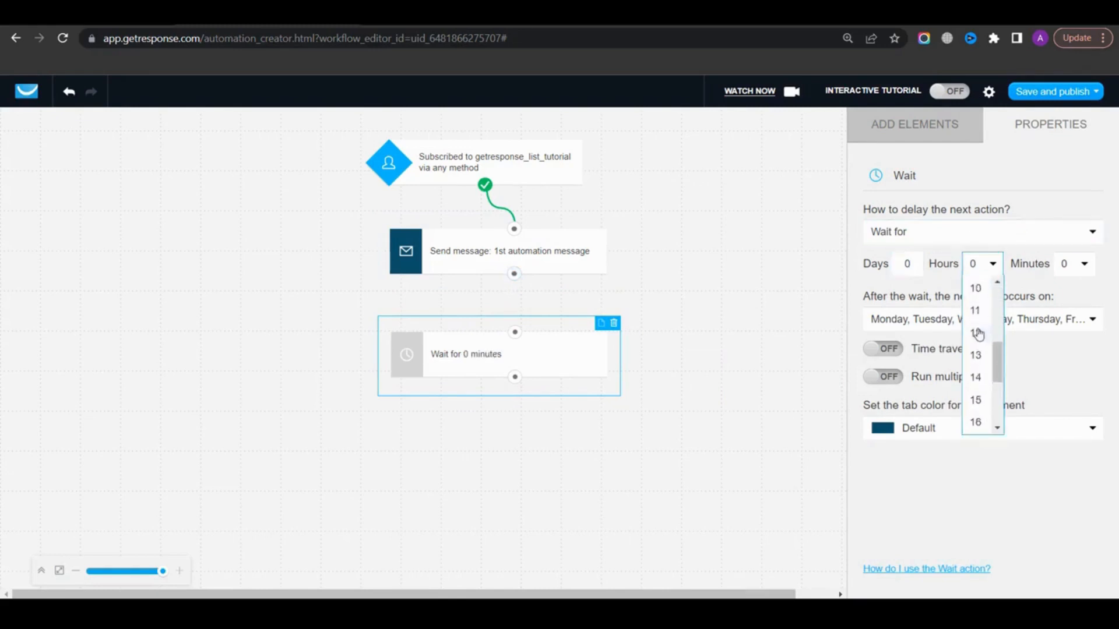
left_click(978, 333)
Add a second Send message action below the Wait and connect the first message to the Wait and the Wait to it
left_click(929, 131)
scroll(942, 444, "down", 3)
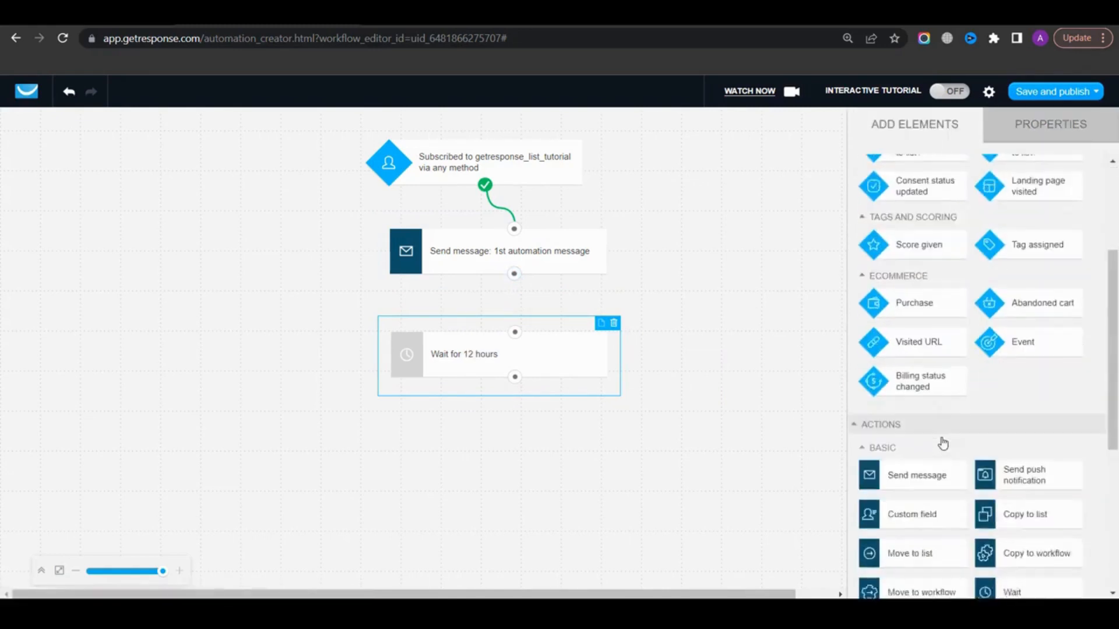
left_click_drag(926, 449, 465, 430)
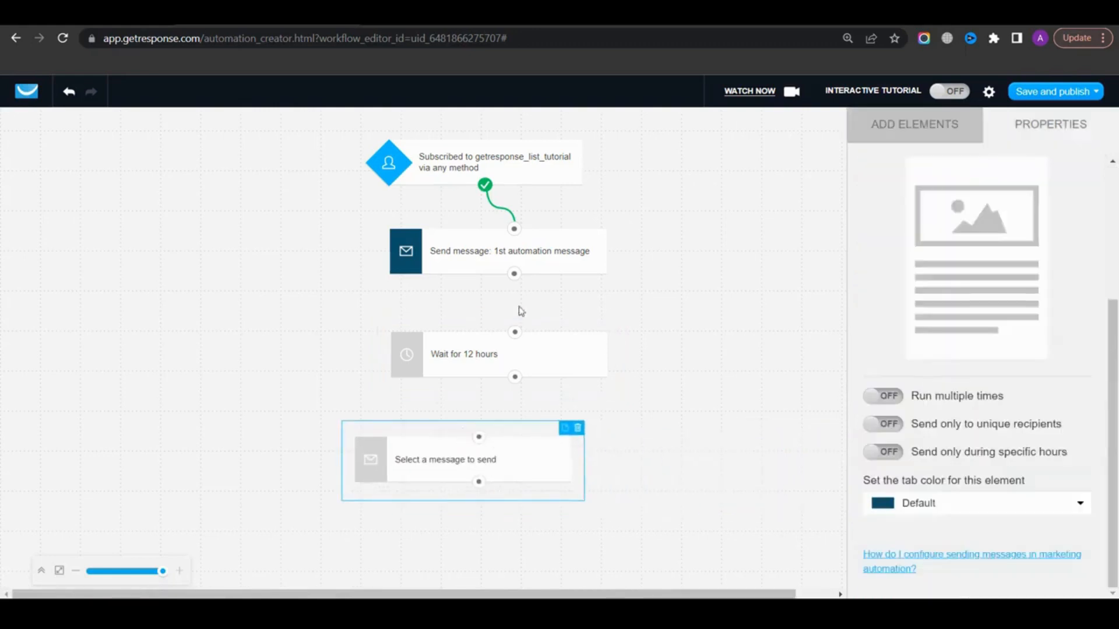
left_click_drag(514, 273, 514, 331)
left_click_drag(515, 376, 479, 437)
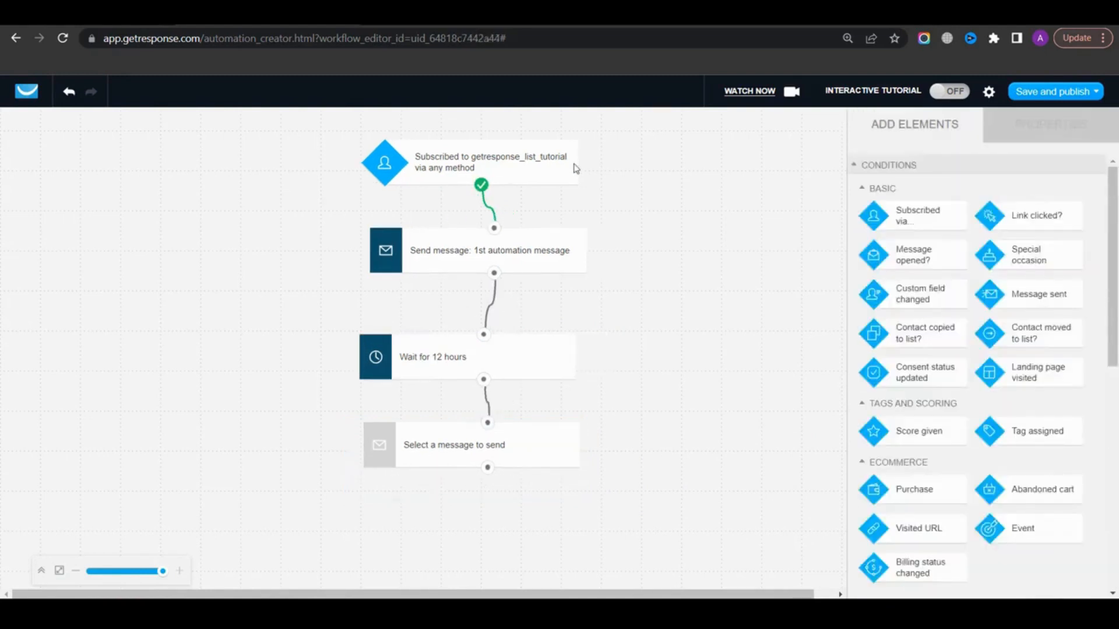
Review the settings of each element in the workflow
left_click(514, 167)
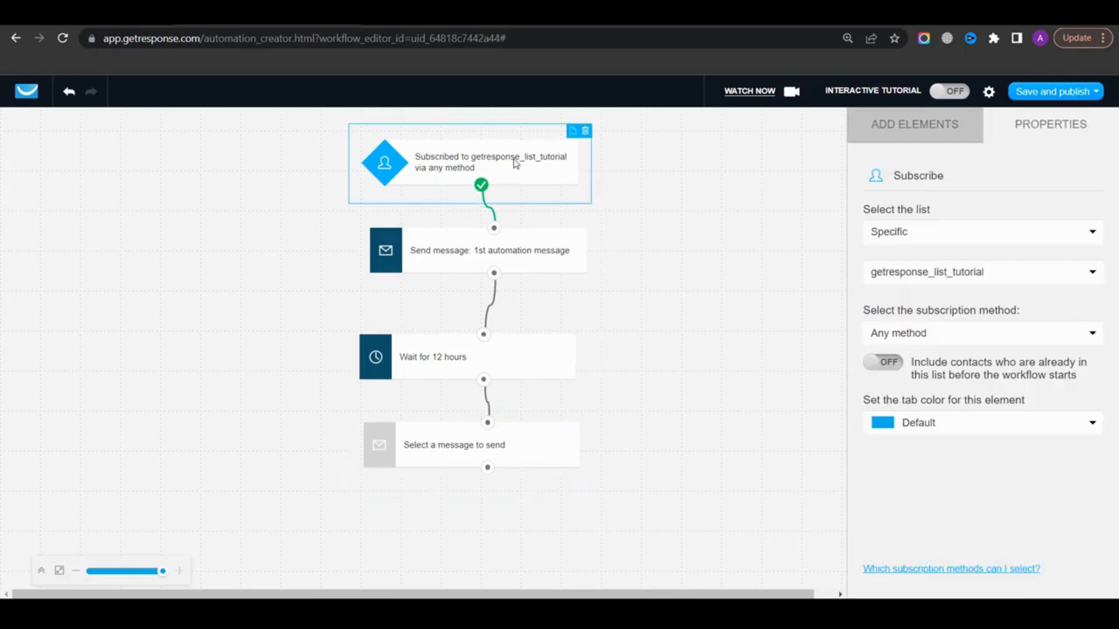
left_click(503, 250)
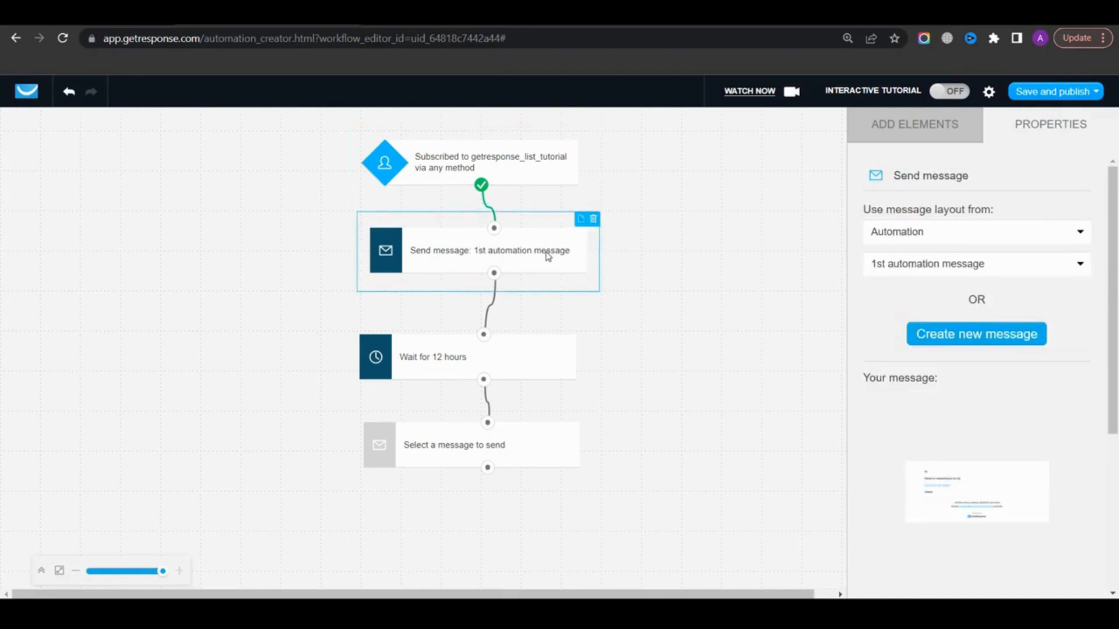
left_click(452, 373)
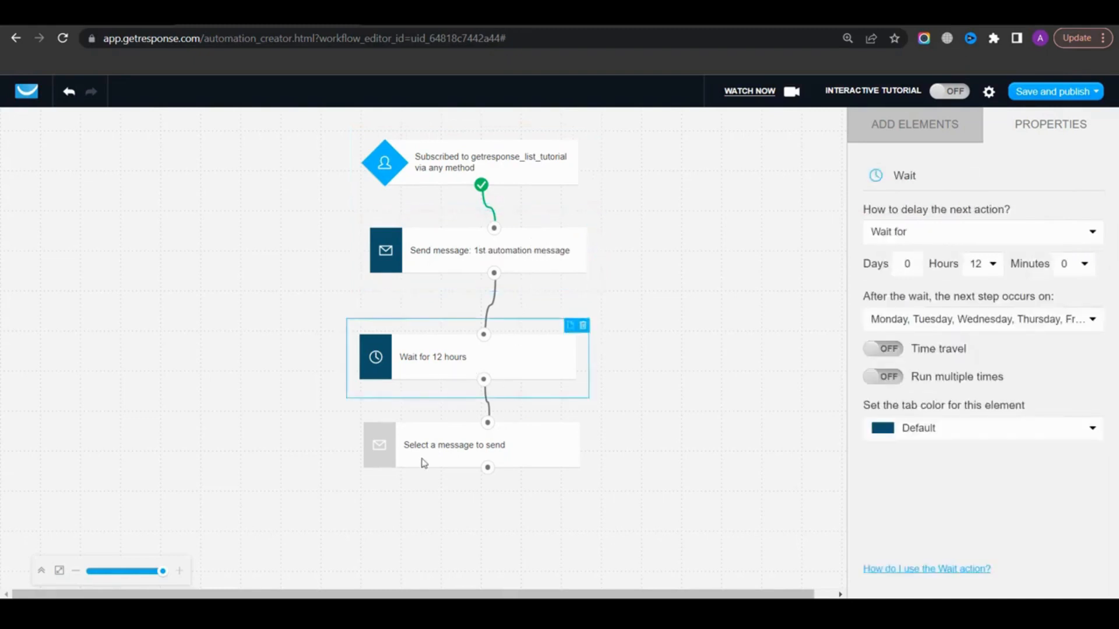
left_click(451, 464)
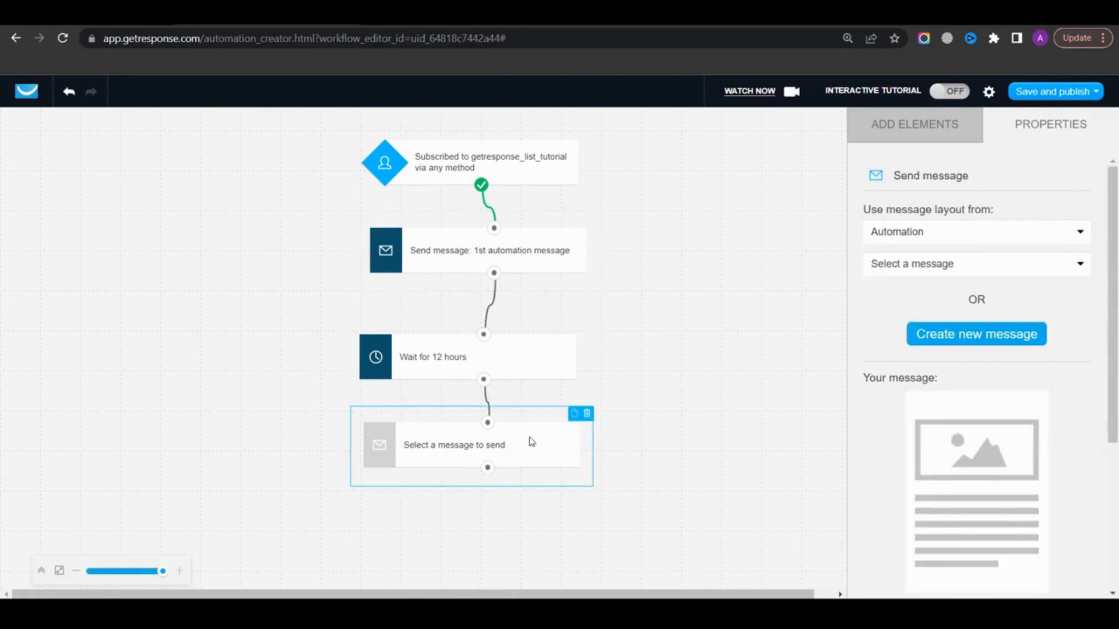
left_click(712, 348)
Add a Tag action below the second message and create the new tag completed_1st_workflow for it
scroll(964, 408, "down", 5)
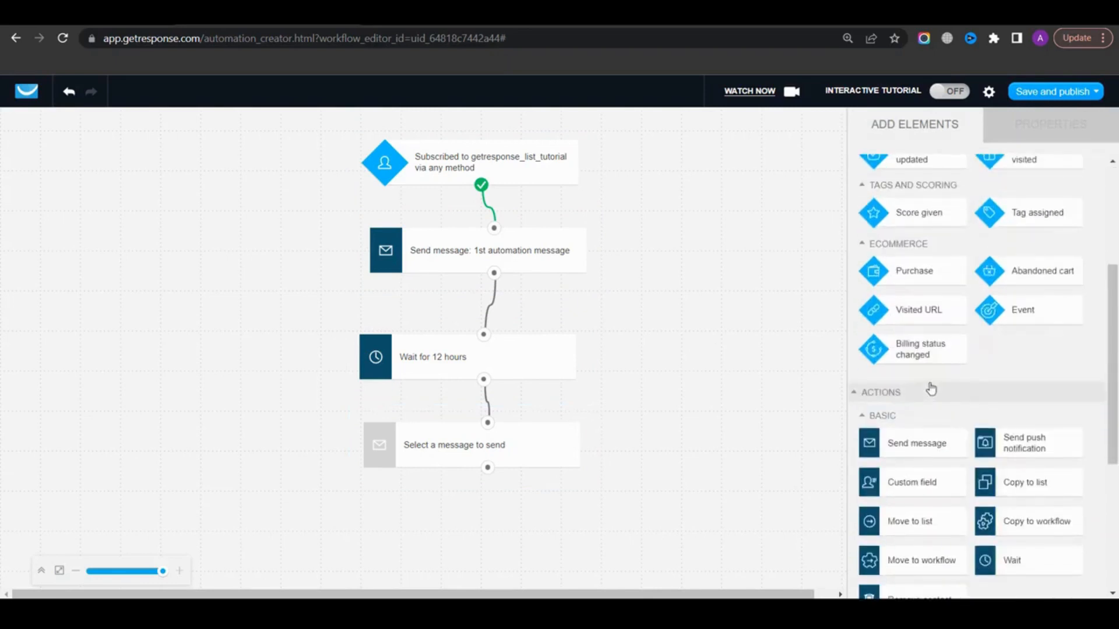
scroll(969, 412, "down", 1)
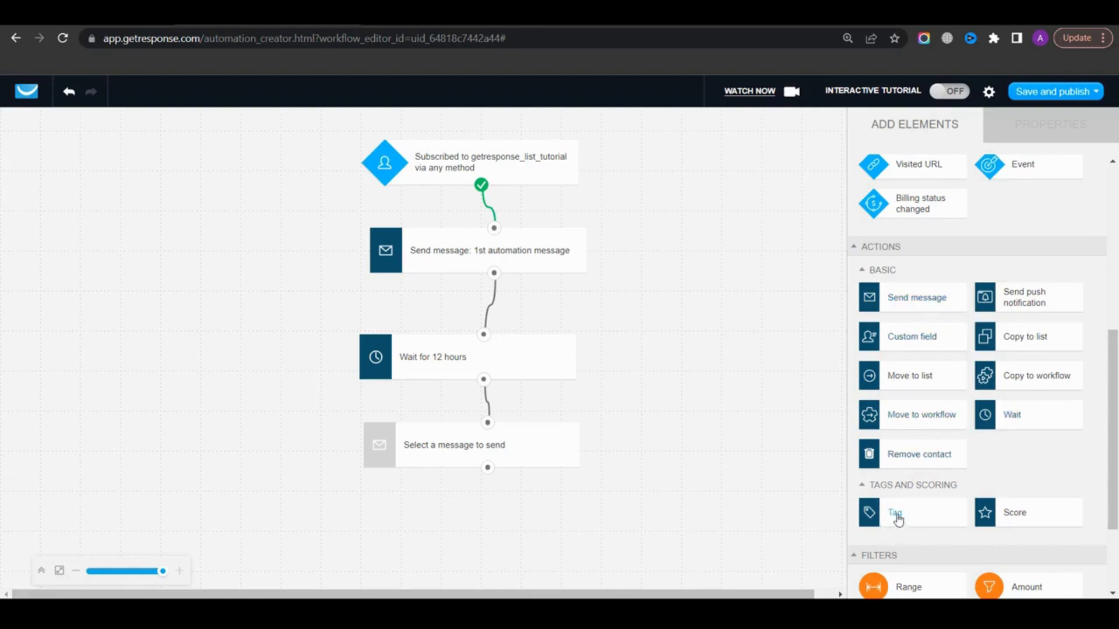
scroll(899, 517, "down", 1)
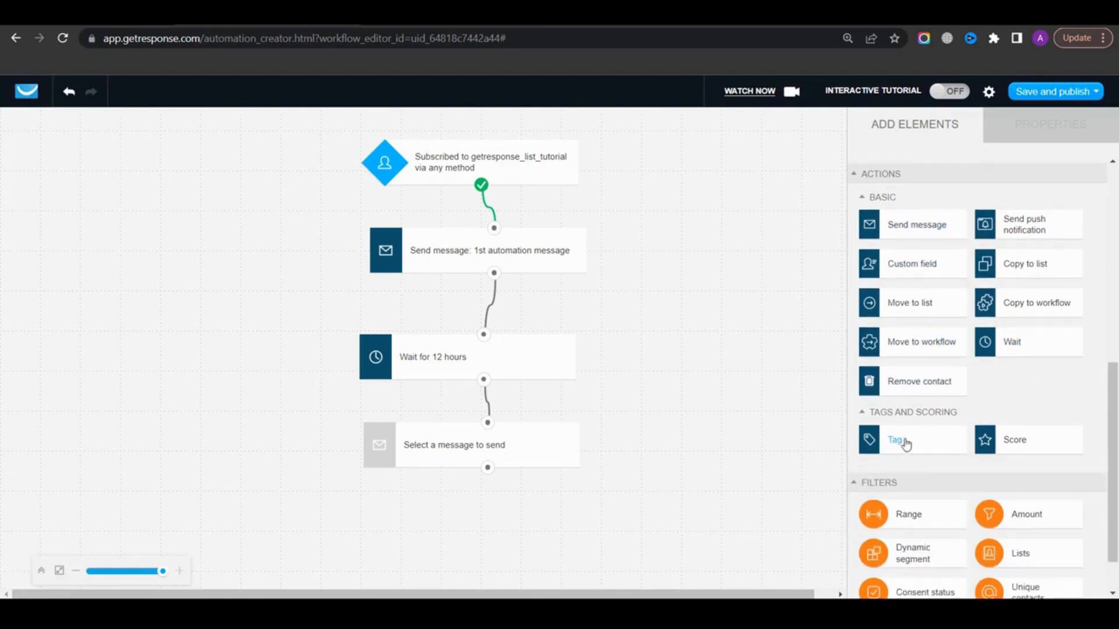
scroll(905, 444, "down", 1)
left_click_drag(894, 390, 482, 496)
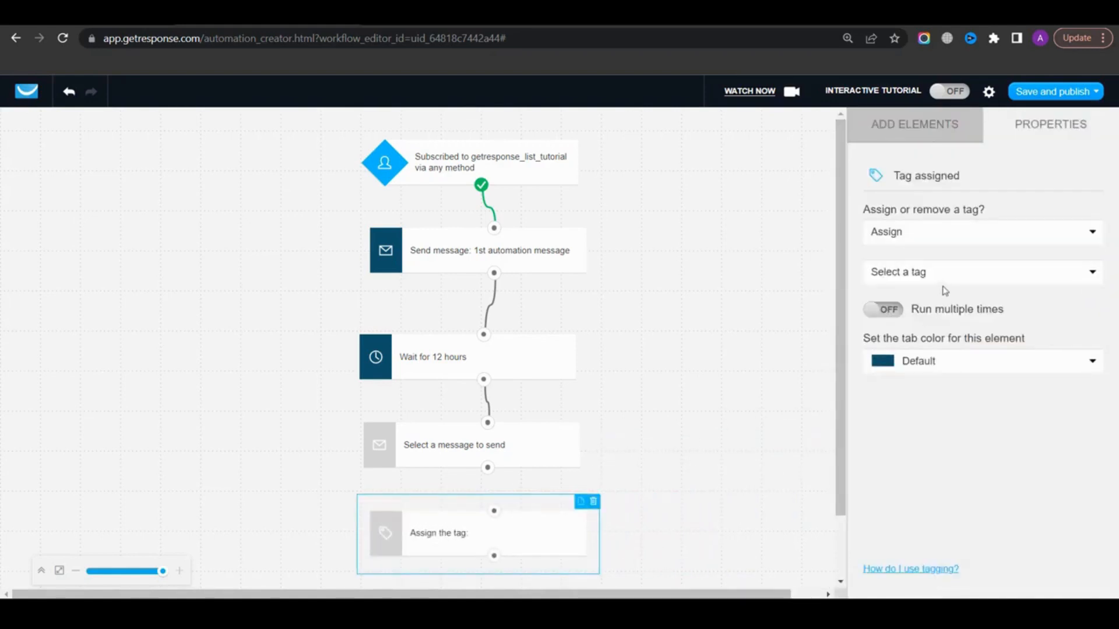
left_click(945, 279)
left_click(926, 291)
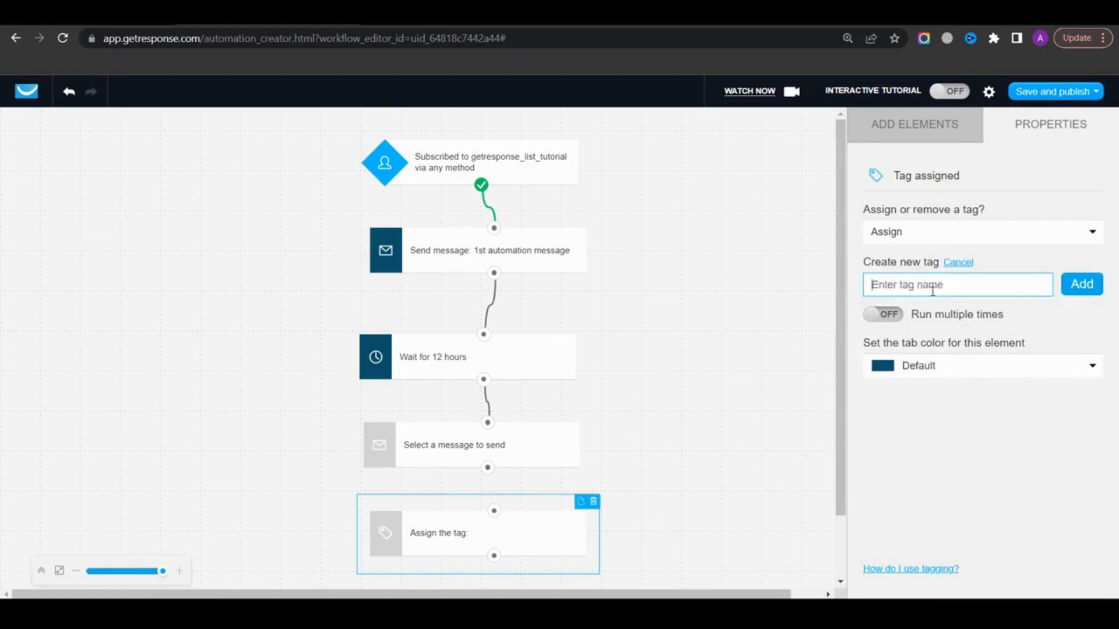
type("completed_1st_workflow")
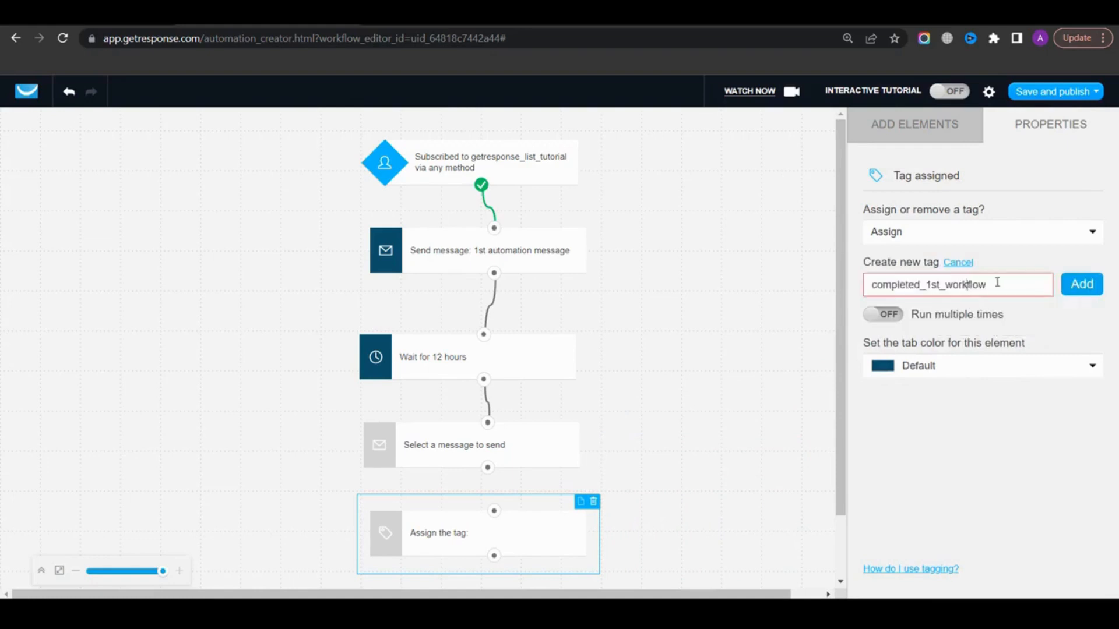
left_click(1081, 285)
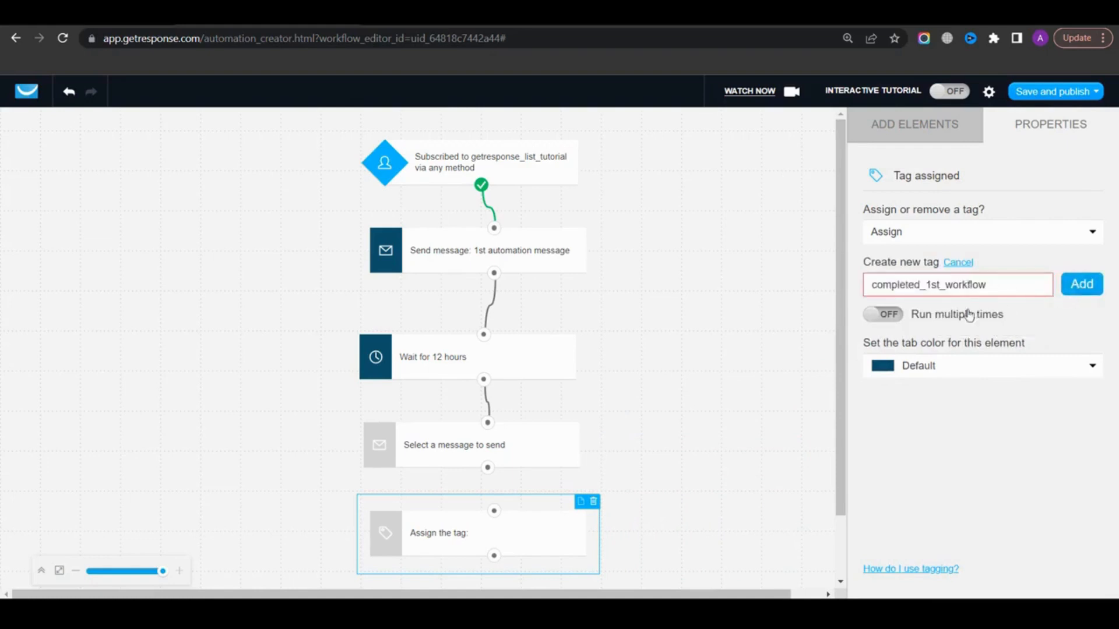
Set the Tag action to remove the tag and connect the second message to it
left_click(944, 237)
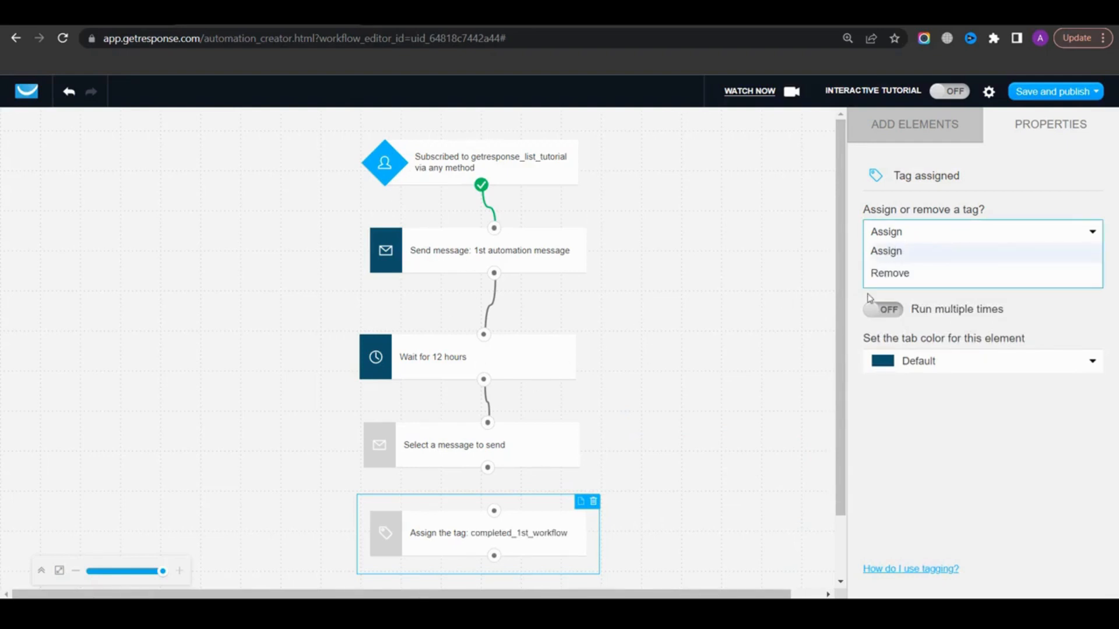
left_click(884, 272)
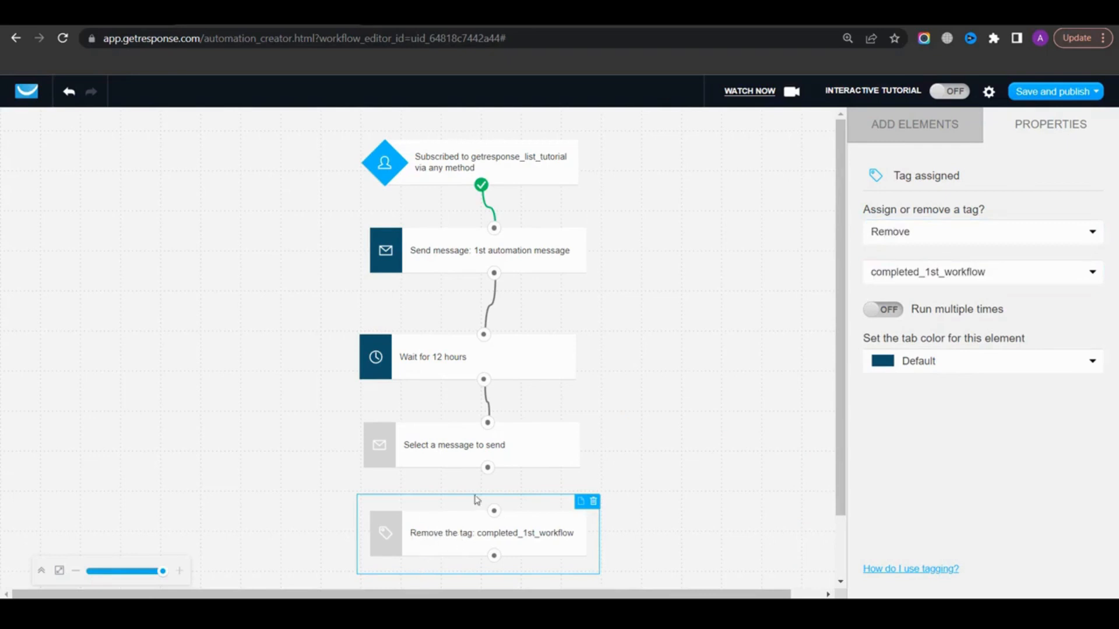
left_click_drag(487, 468, 494, 510)
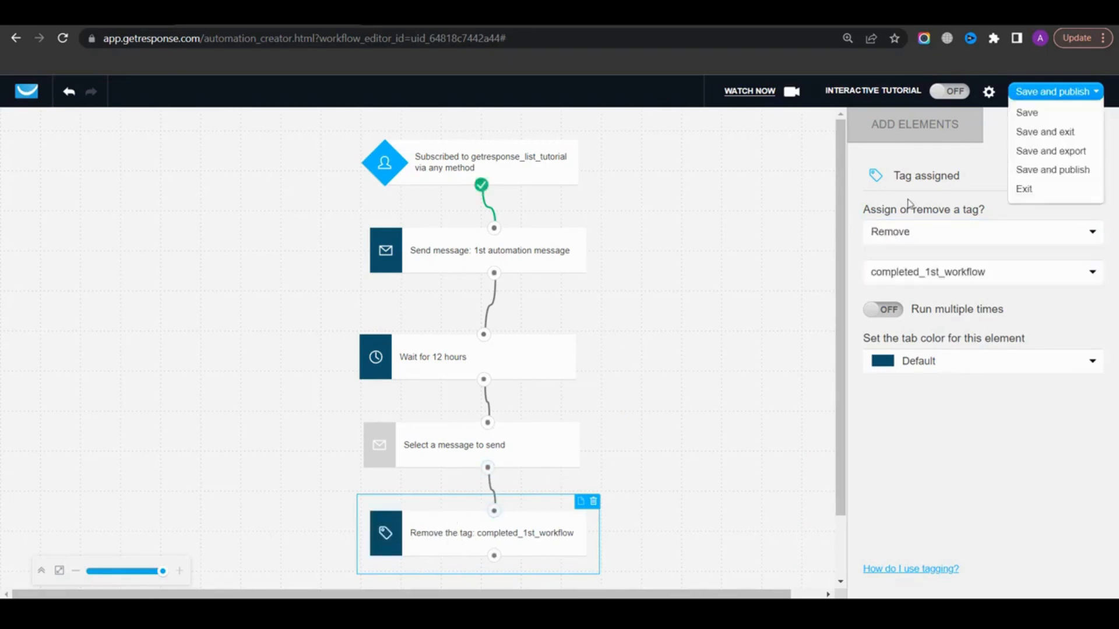
Save and publish the workflow
left_click(904, 138)
scroll(938, 321, "down", 8)
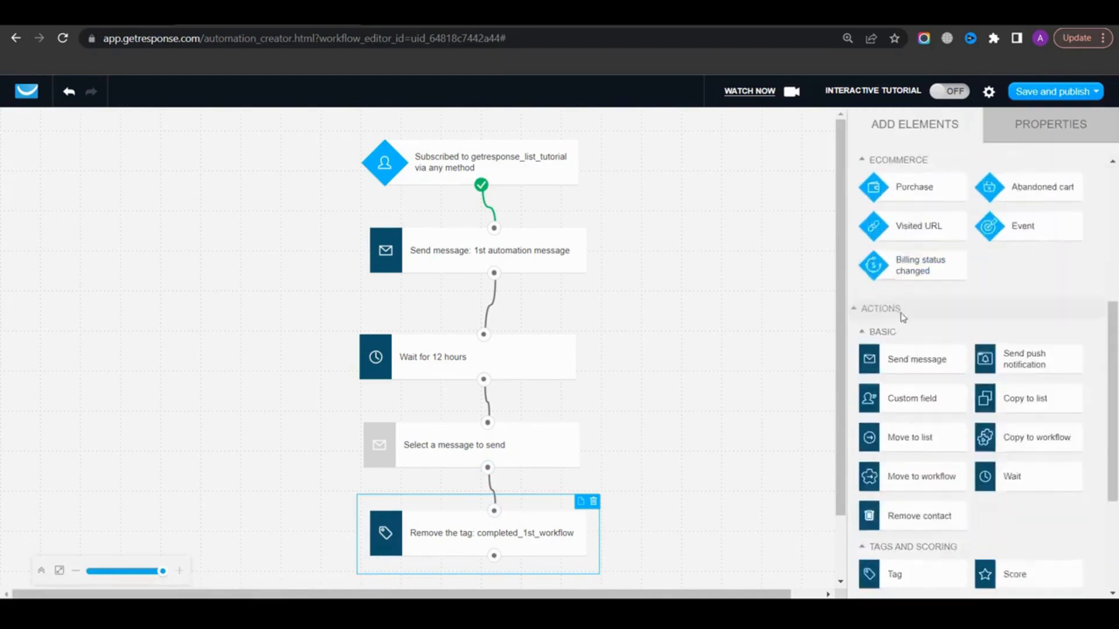
scroll(932, 320, "up", 8)
mouse_move(1026, 101)
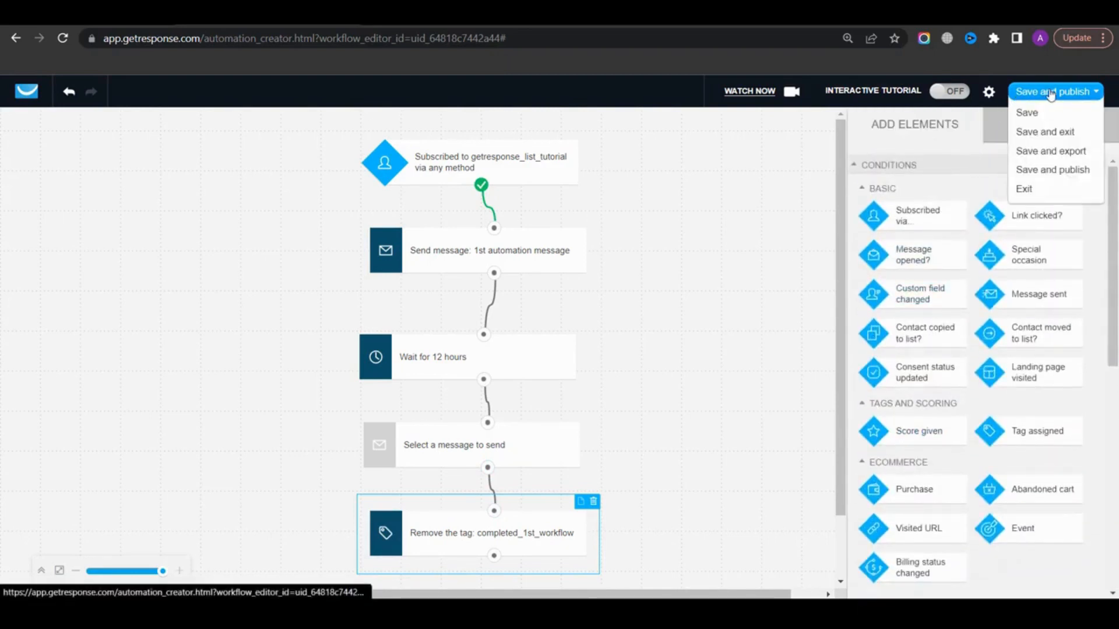
left_click(1051, 94)
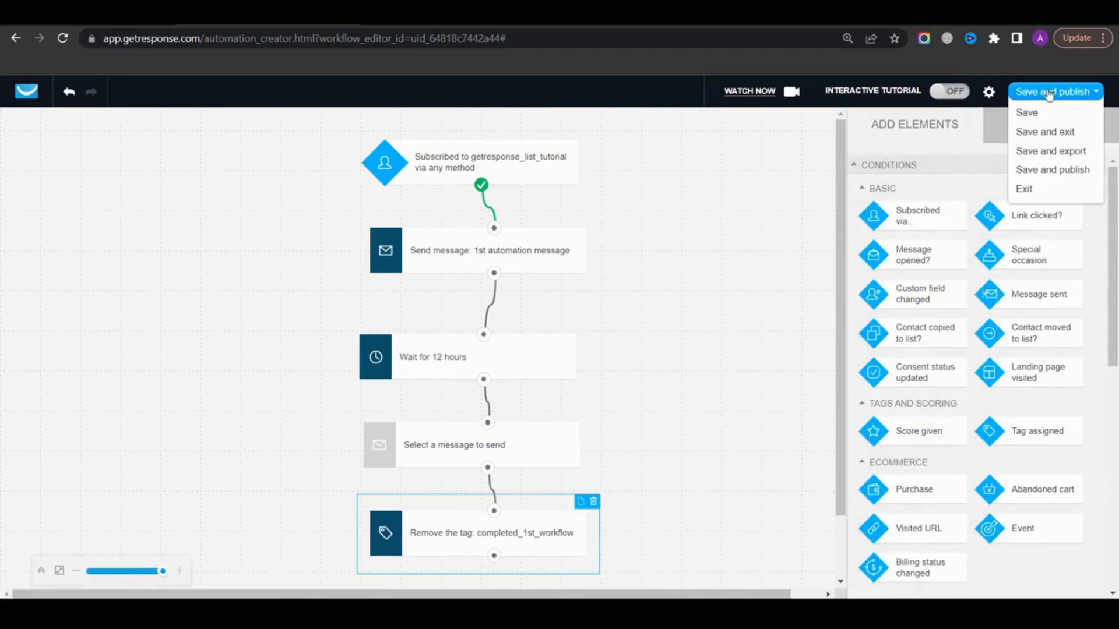
Leave the workflow confirmation page for the account dashboard
left_click_drag(496, 231, 637, 232)
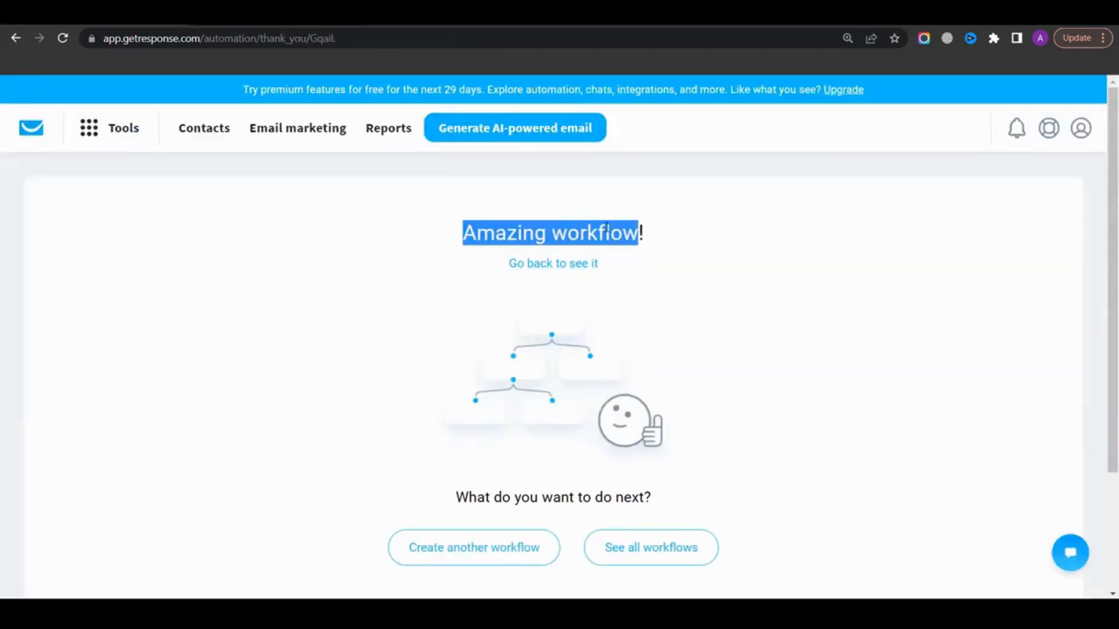
left_click(537, 272)
scroll(565, 327, "down", 3)
scroll(535, 370, "up", 3)
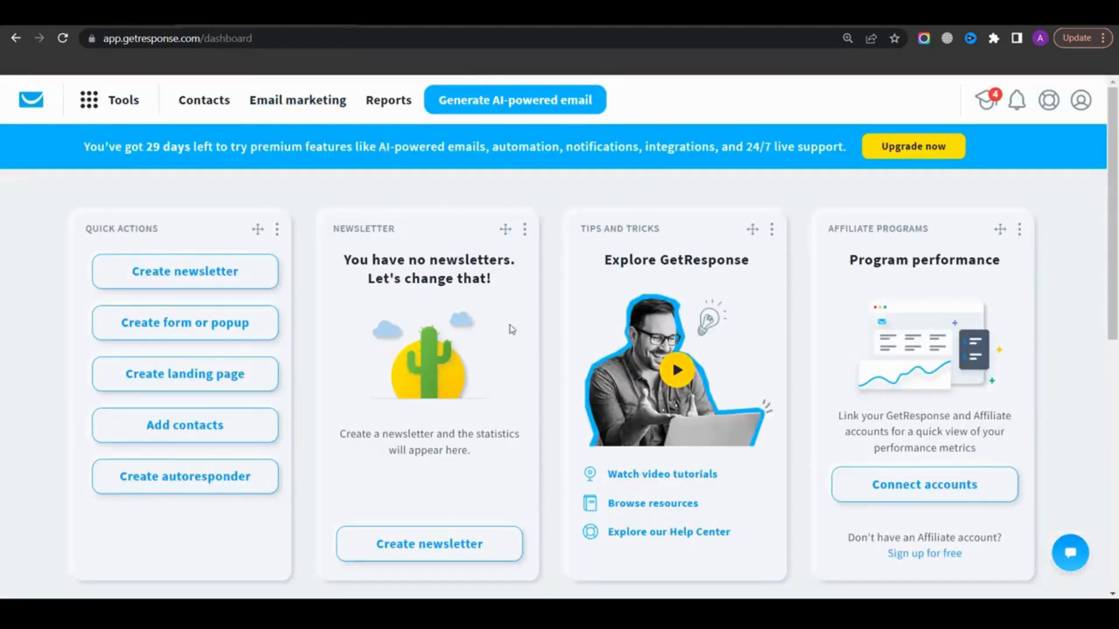
scroll(524, 320, "down", 10)
scroll(516, 276, "up", 10)
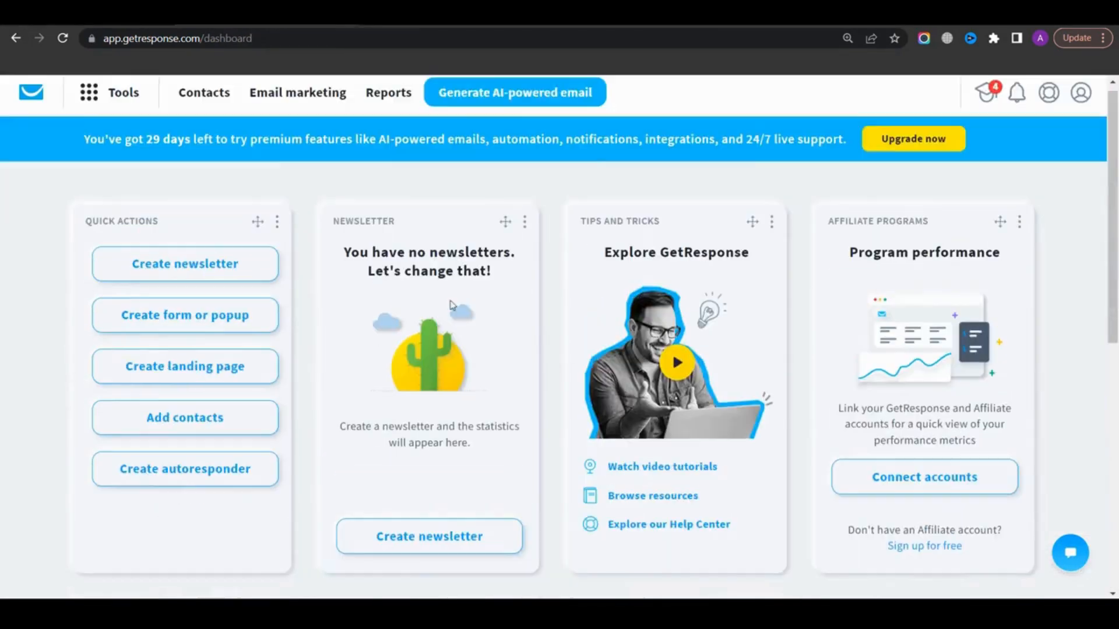
Look through the Tools menu of available features from the dashboard
left_click(102, 96)
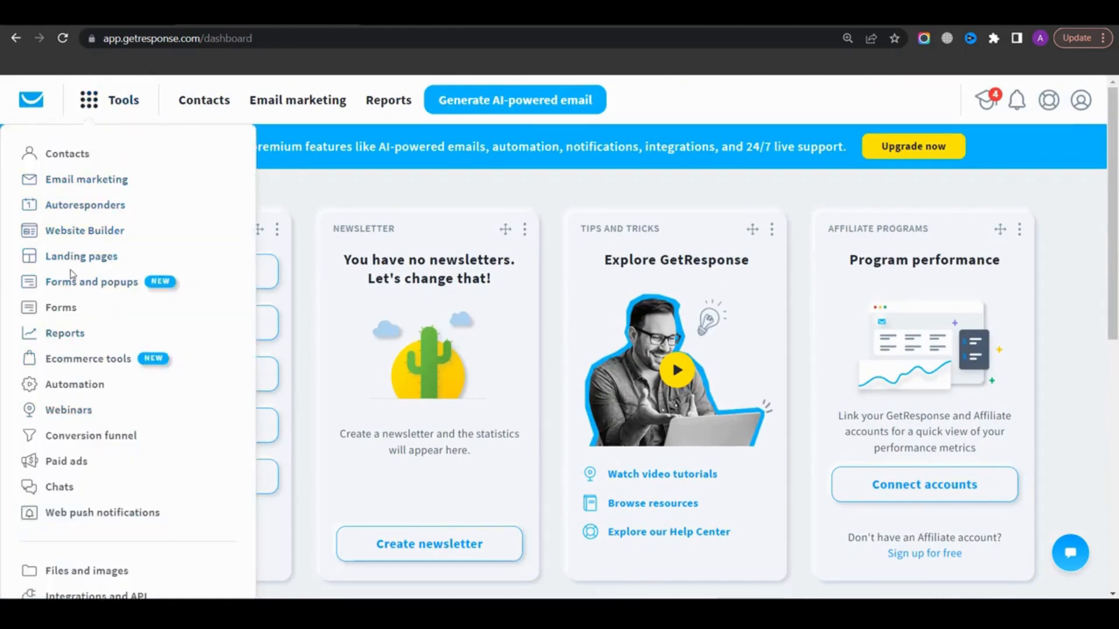
scroll(82, 291, "down", 4)
scroll(96, 332, "up", 4)
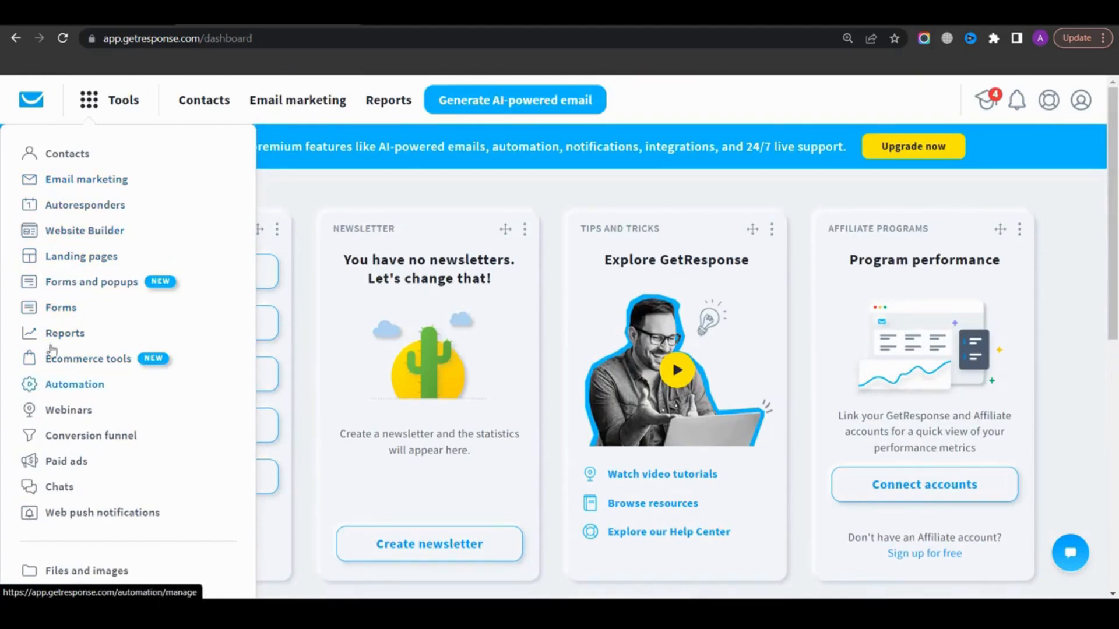
scroll(56, 362, "down", 2)
scroll(56, 364, "down", 2)
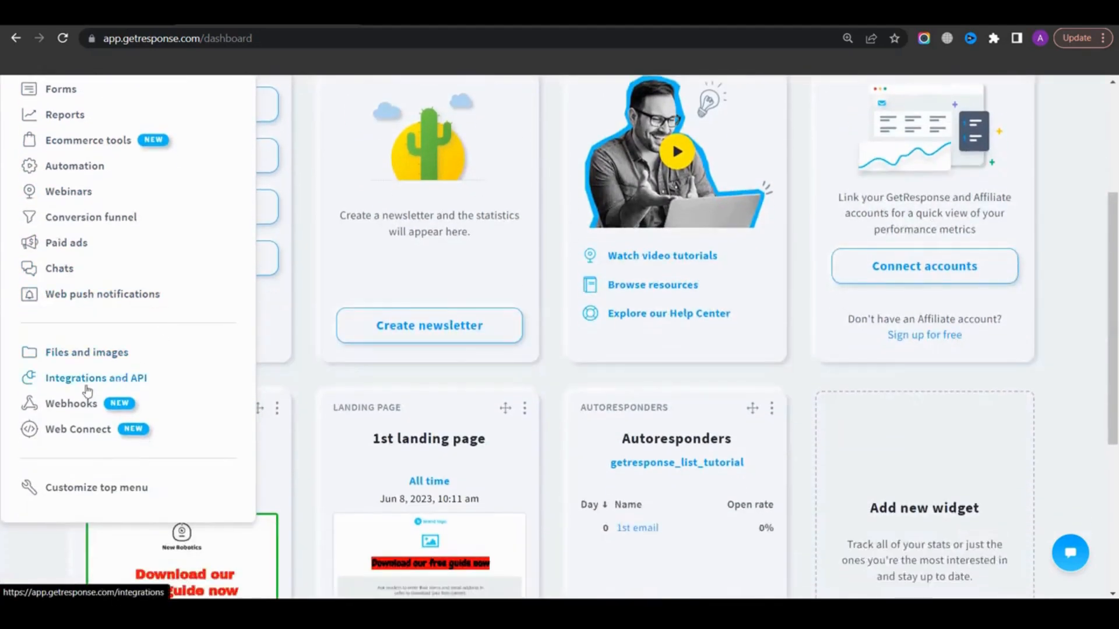
scroll(88, 373, "up", 4)
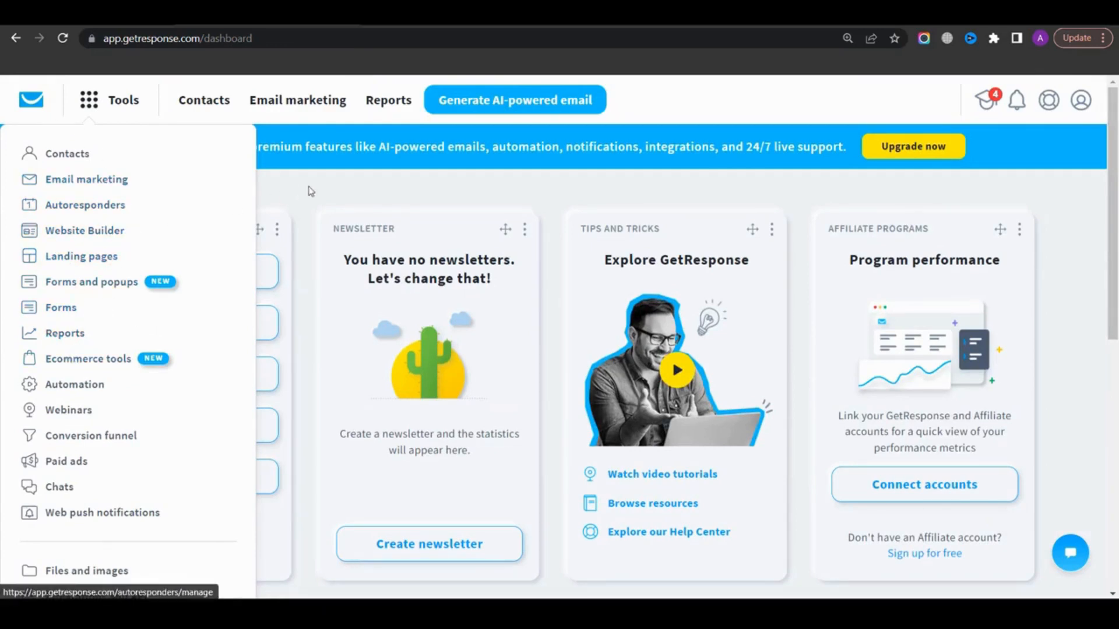
left_click(327, 191)
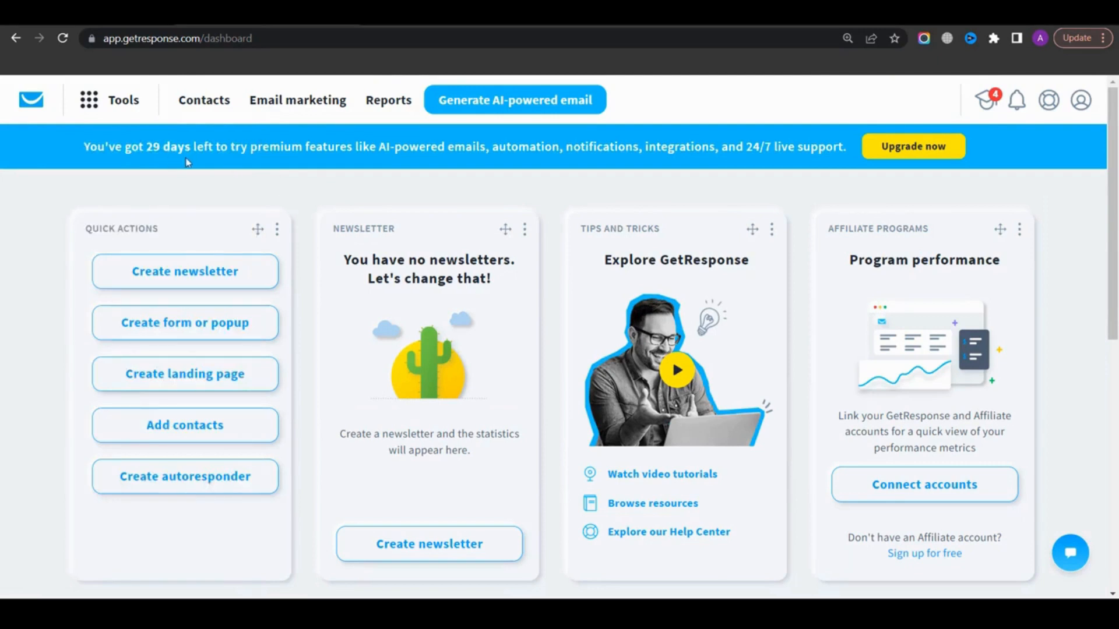
left_click_drag(259, 152, 829, 152)
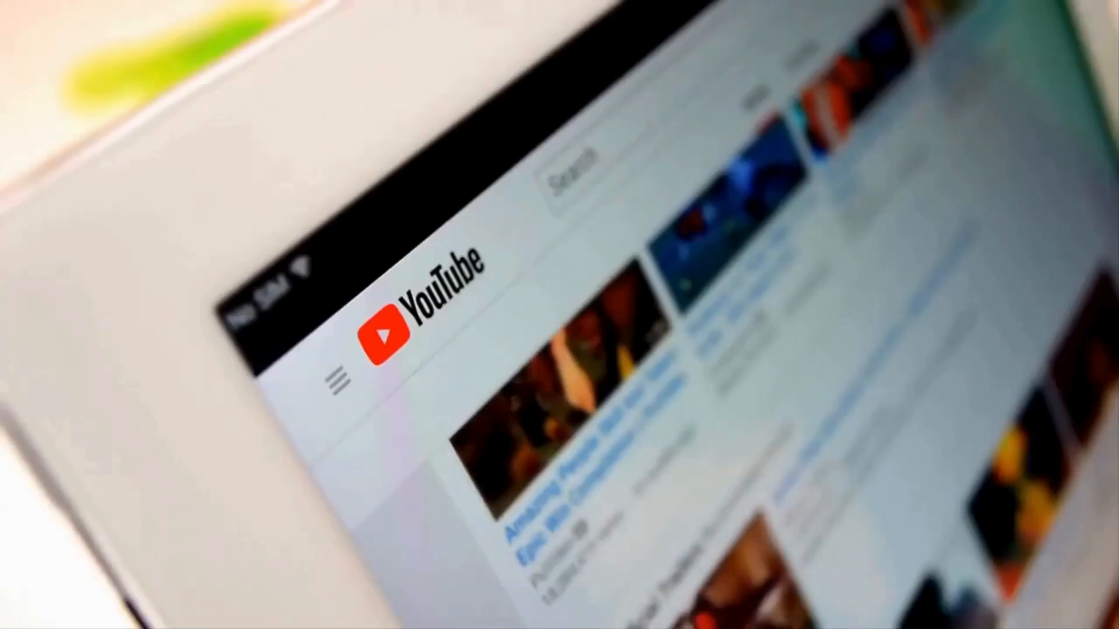